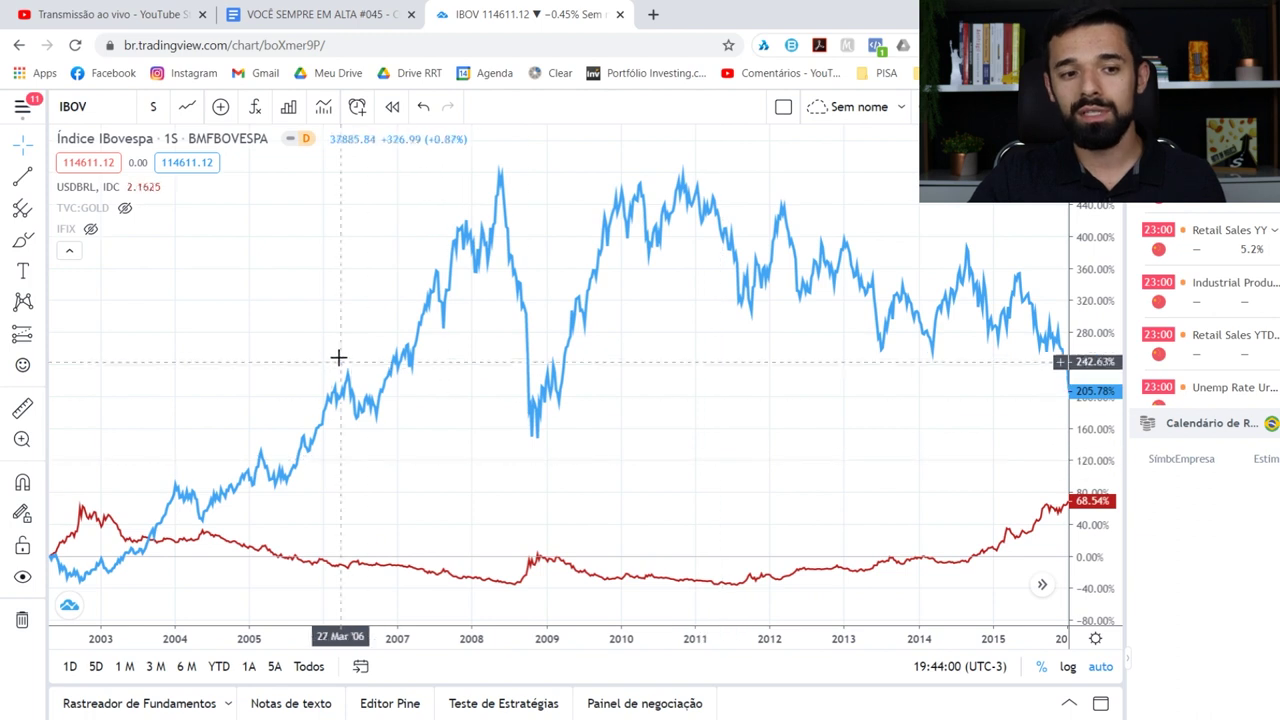
- Hide the USDBRL comparison line so only the Ibovespa line remains on the chart
mouse_move(130, 190)
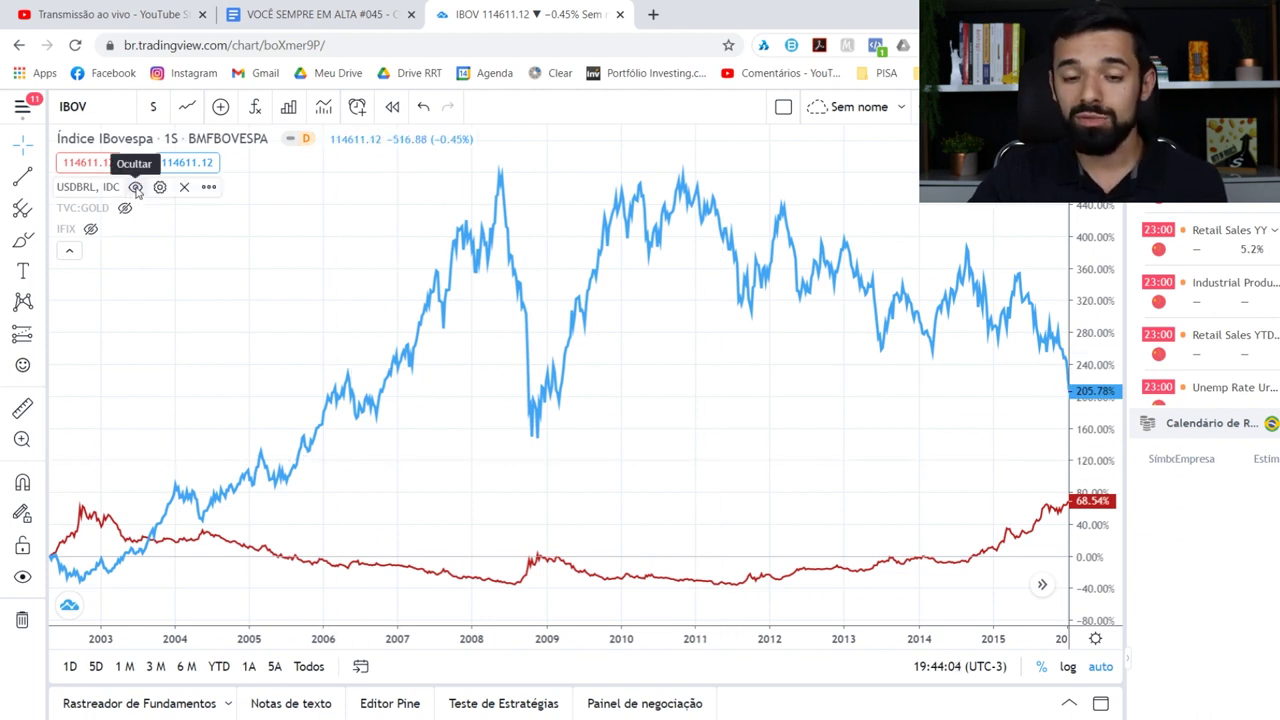
left_click(136, 188)
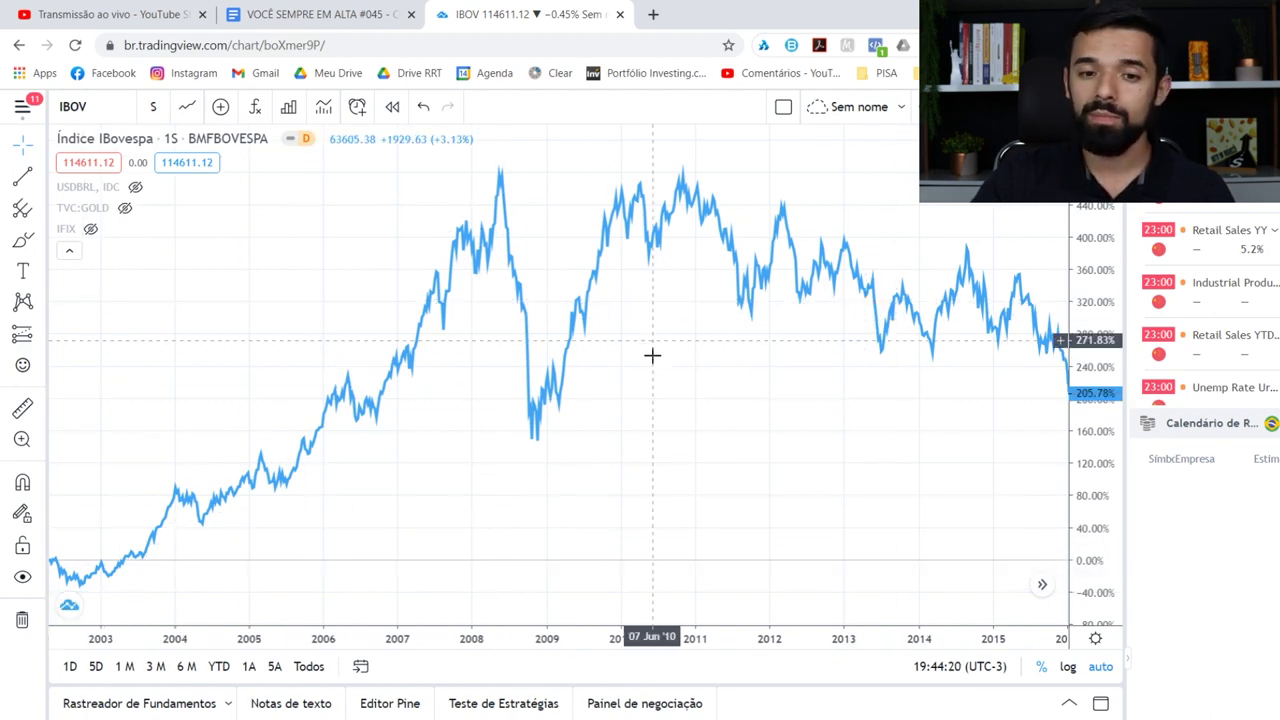
left_click_drag(651, 354, 466, 183)
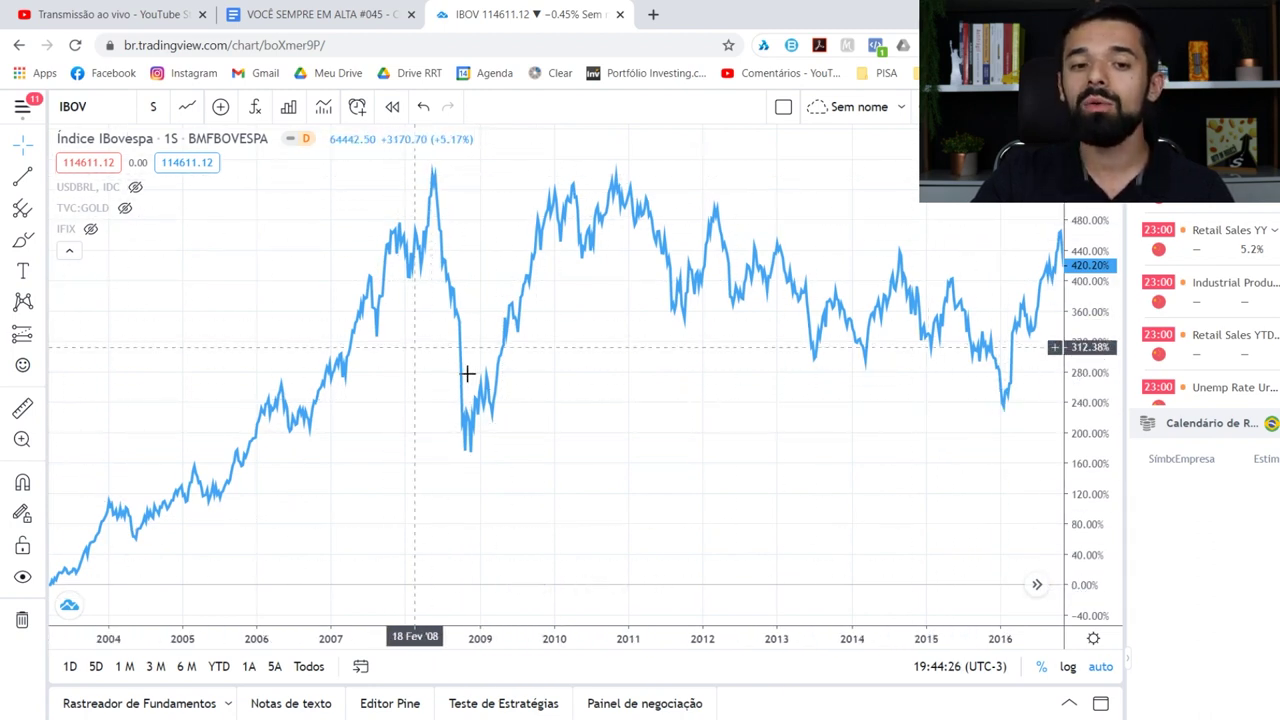
left_click_drag(626, 460, 685, 464)
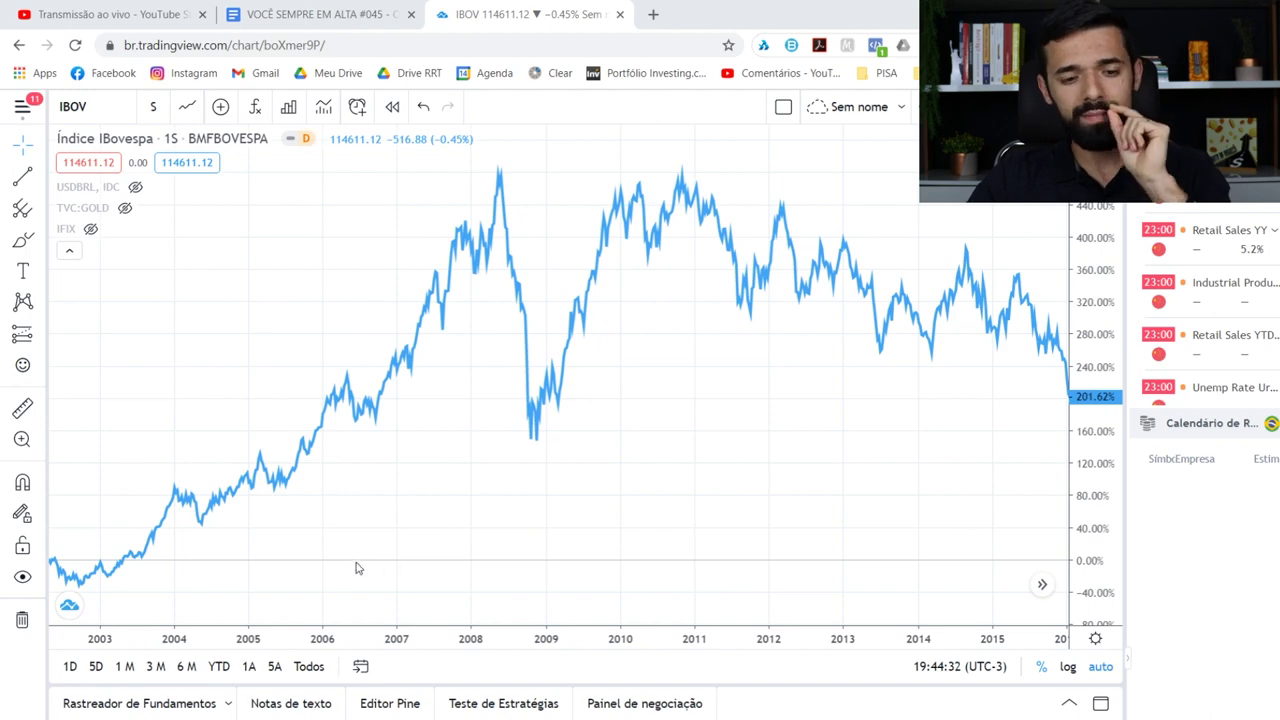
left_click_drag(350, 557, 346, 526)
- Switch to the Excel workbook BACKTEST MÉTODO - 2003-2015 - VSA #045.xlsx and show its asset return tables
key("alt+Tab")
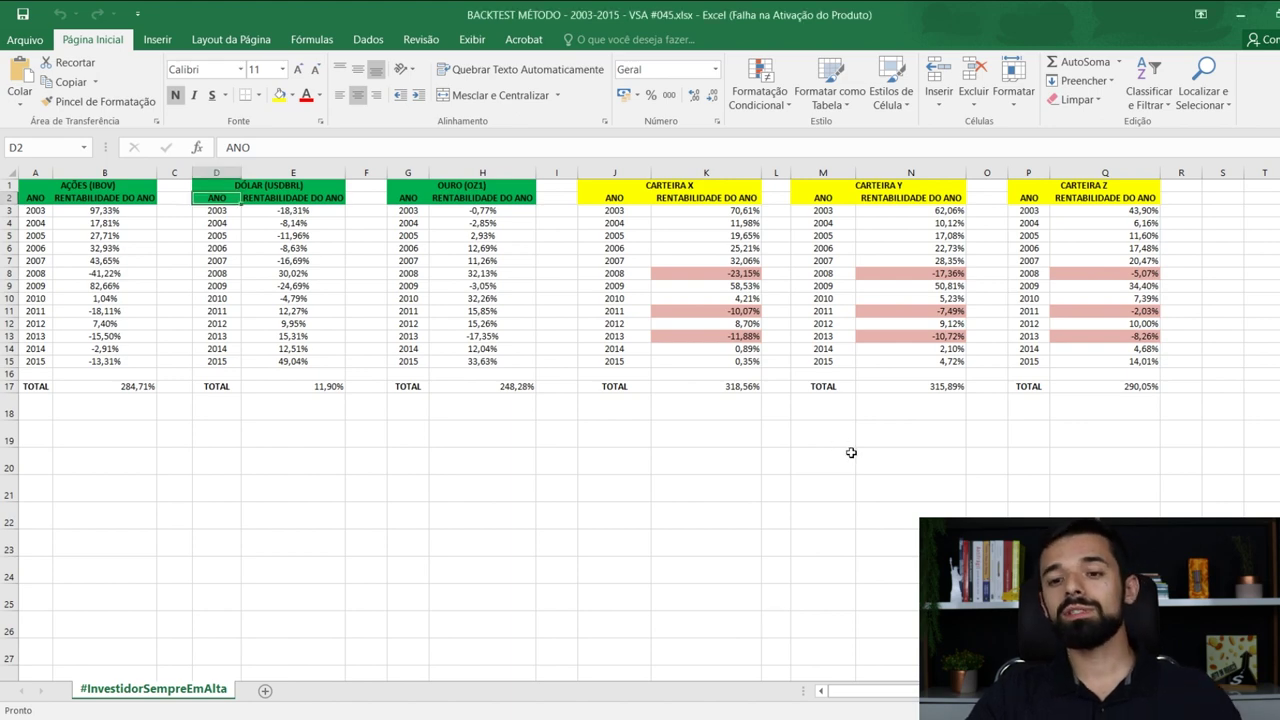
scroll(848, 455, "up", 2)
scroll(848, 455, "up", 1)
scroll(785, 649, "left", 3)
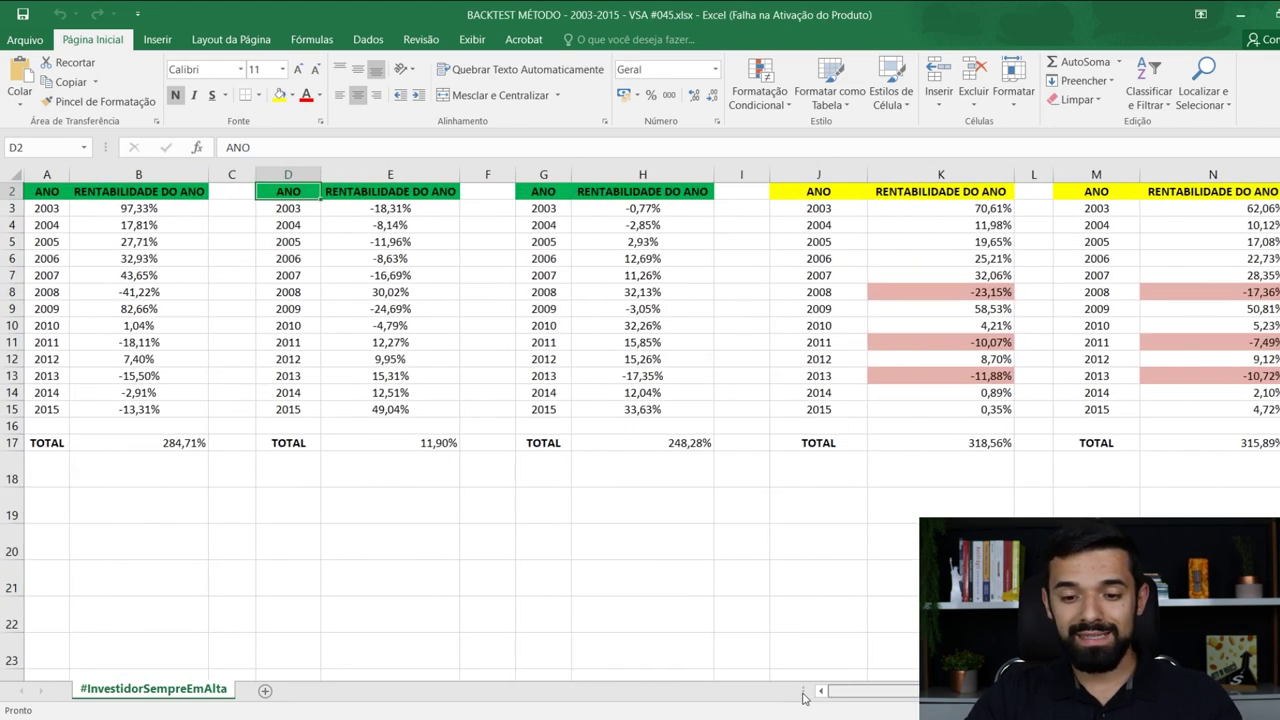
scroll(770, 600, "down", 3)
left_click(718, 584)
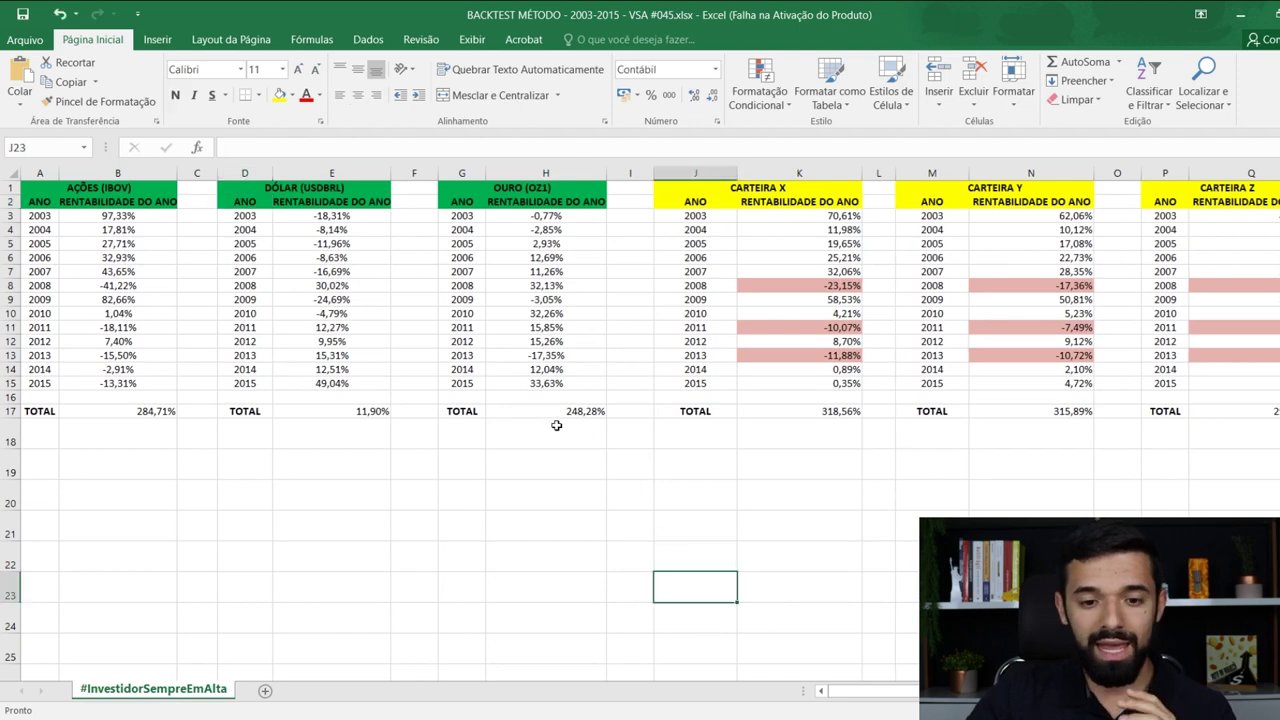
left_click_drag(553, 418, 40, 390)
left_click(53, 218)
- Enter Investing.com in cell B20 below the AÇÕES (IBOV) table, and clear that cell again
left_click(106, 497)
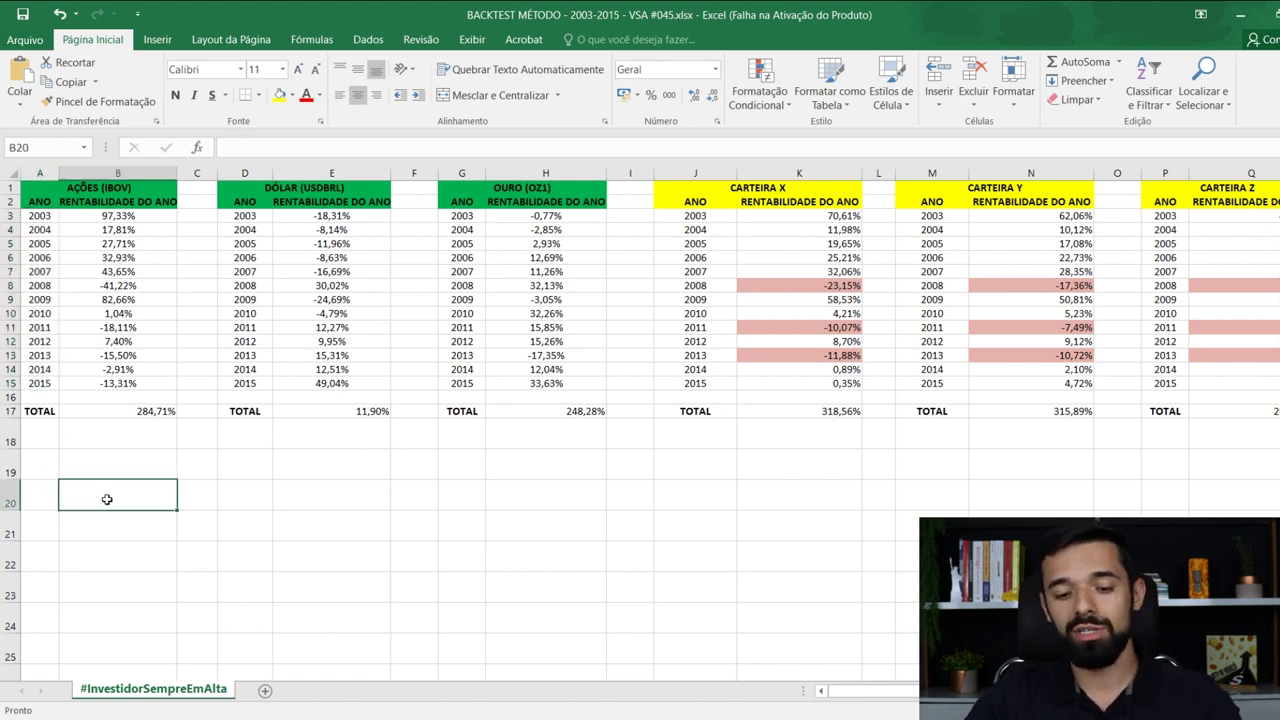
type("Investing.com")
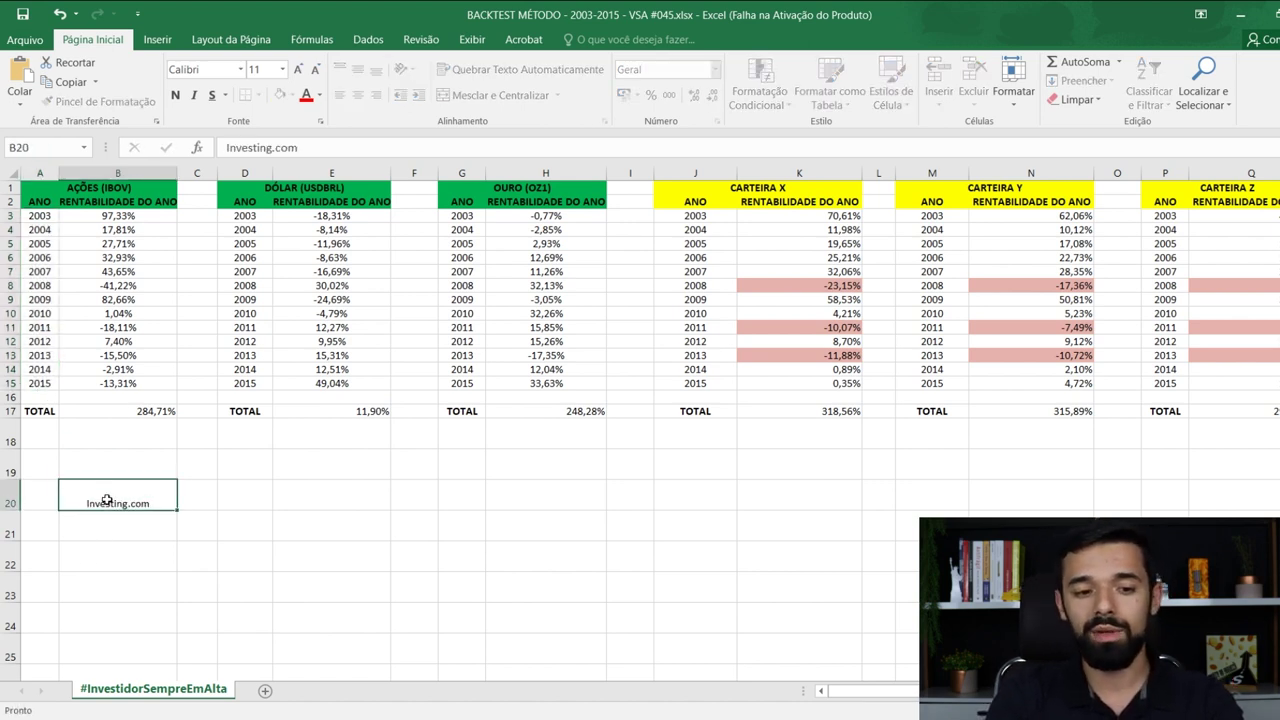
key("Return")
left_click(106, 499)
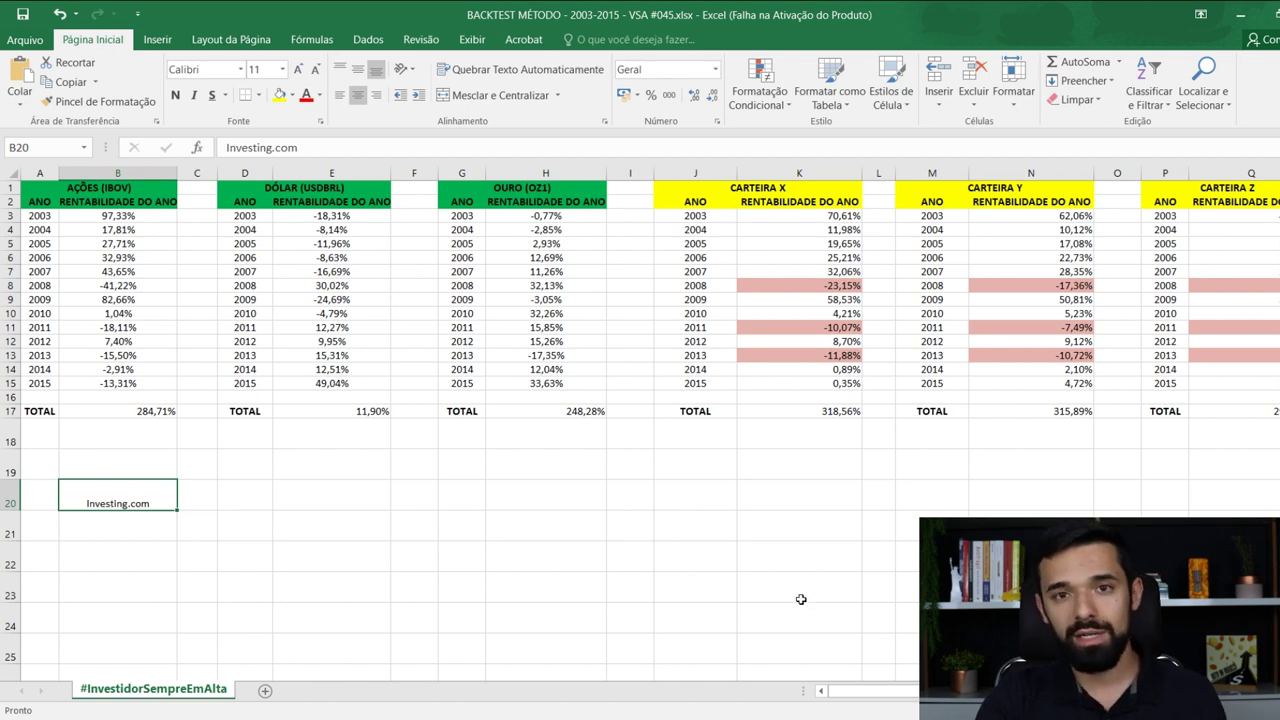
key("Delete")
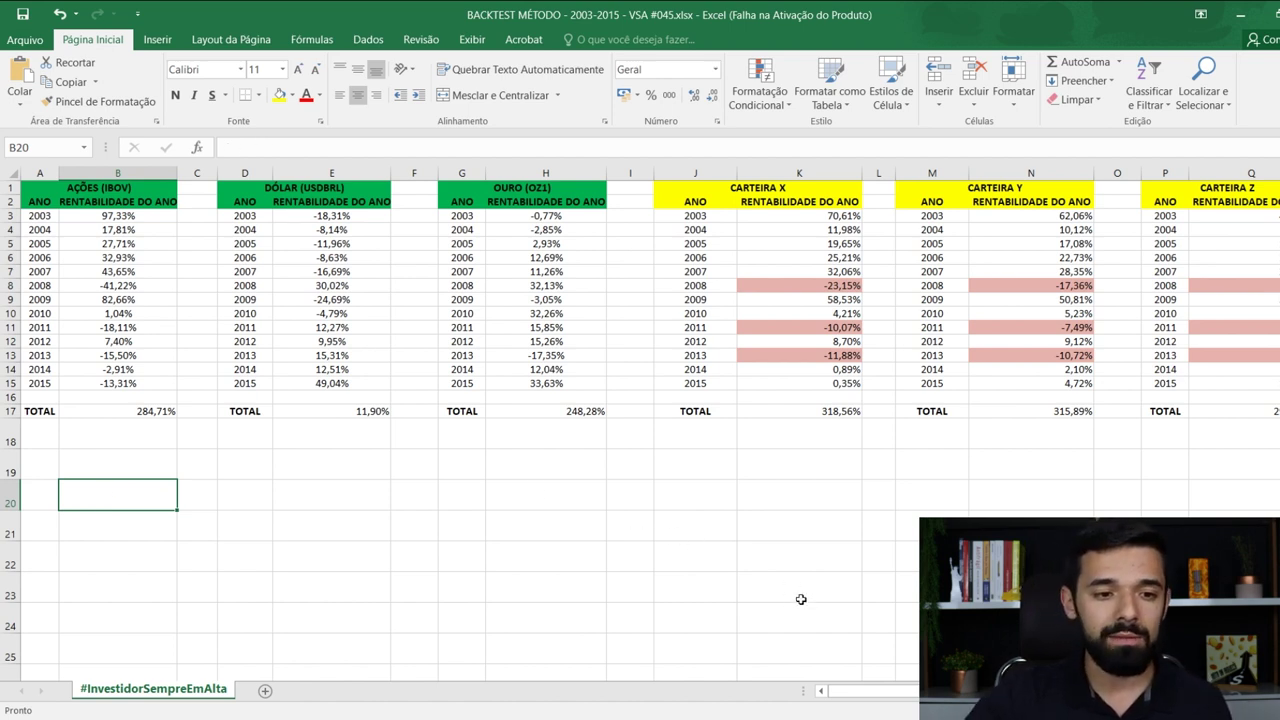
- Examine the annual returns from 2003 to 2015 in the AÇÕES (IBOV) table
left_click(119, 189)
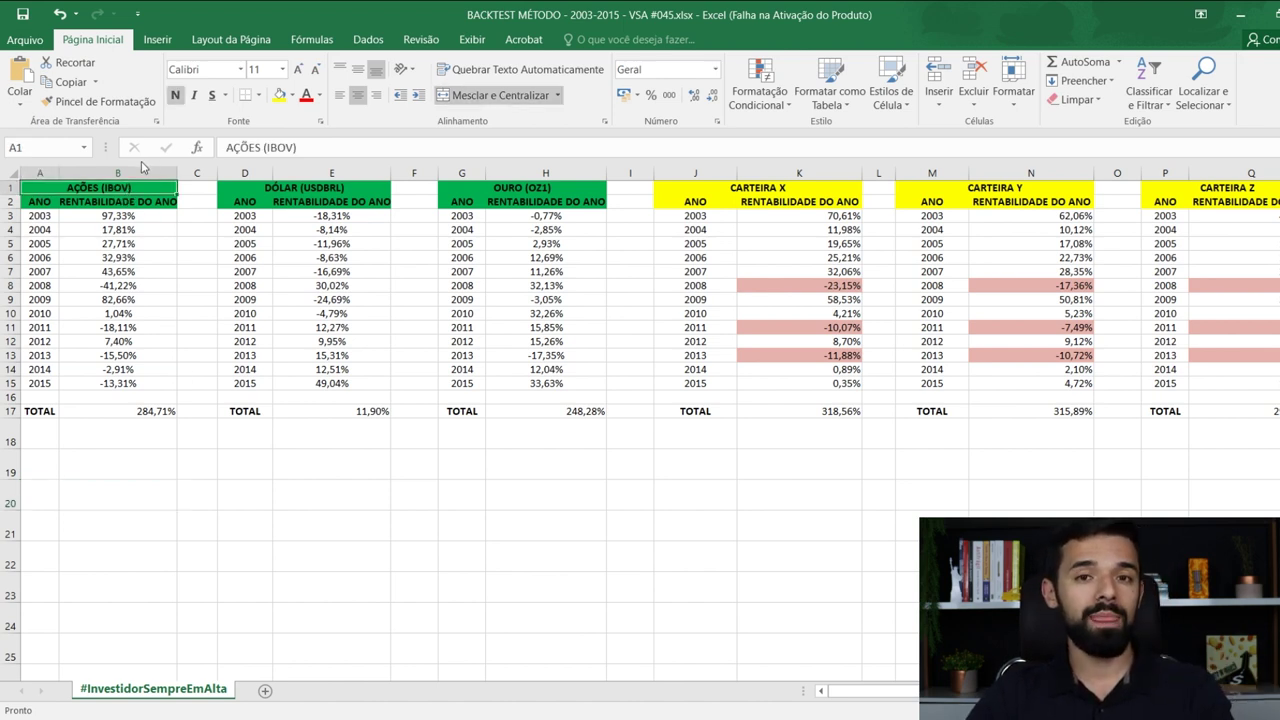
left_click(104, 219)
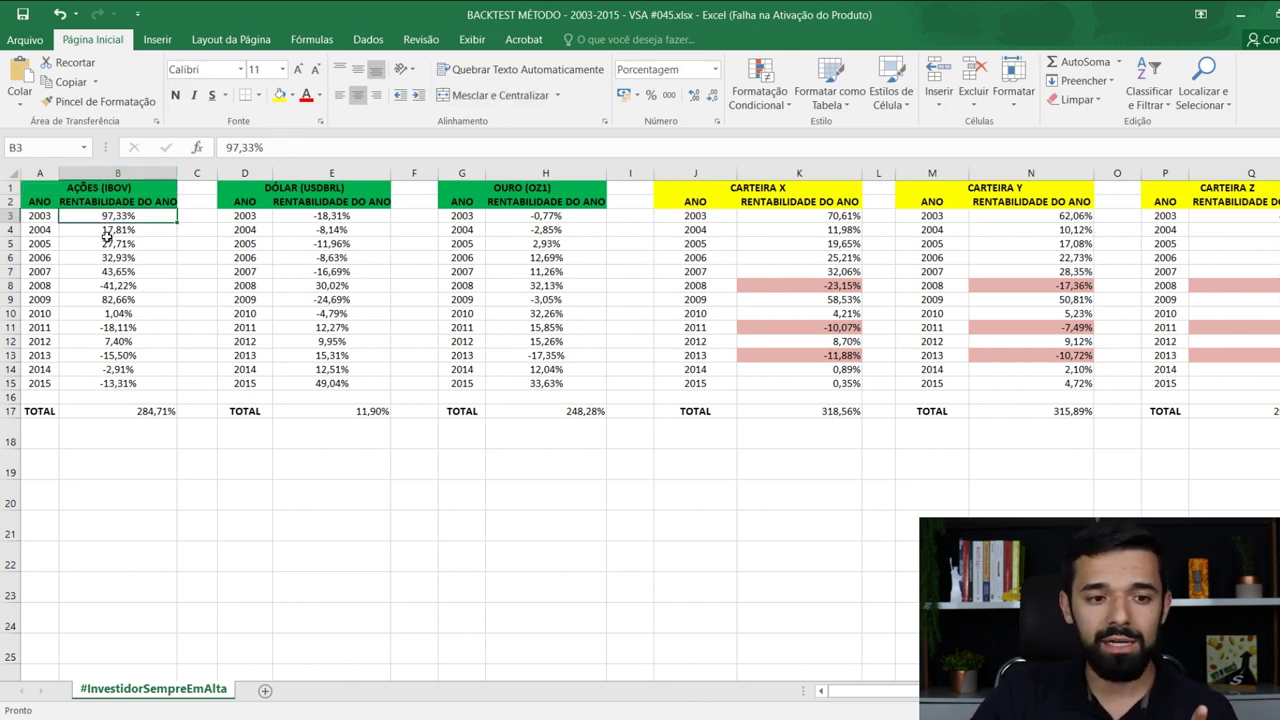
left_click(107, 243)
left_click(106, 271)
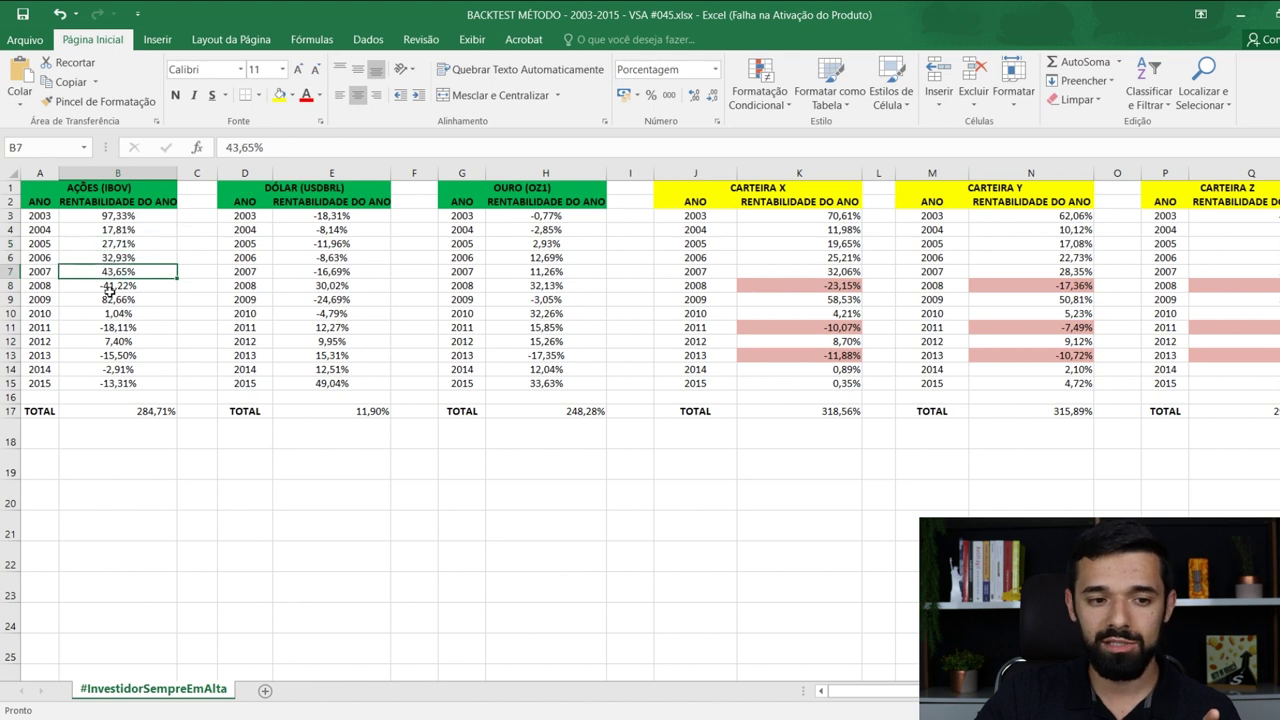
left_click(108, 285)
left_click(112, 312)
left_click(112, 341)
left_click(115, 383)
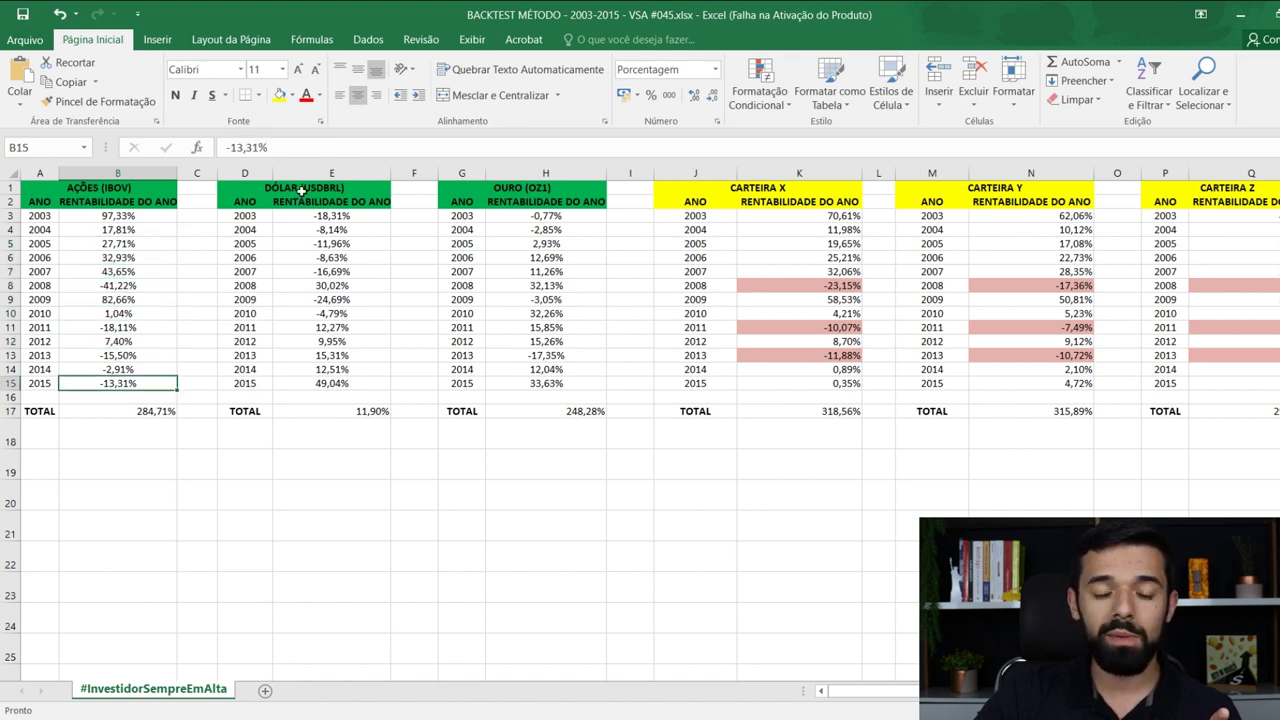
- Examine the 2003 to 2015 annual returns in the DÓLAR (USDBRL) and OURO (OZ1) tables
left_click(301, 190)
left_click_drag(303, 213, 297, 392)
left_click(534, 192)
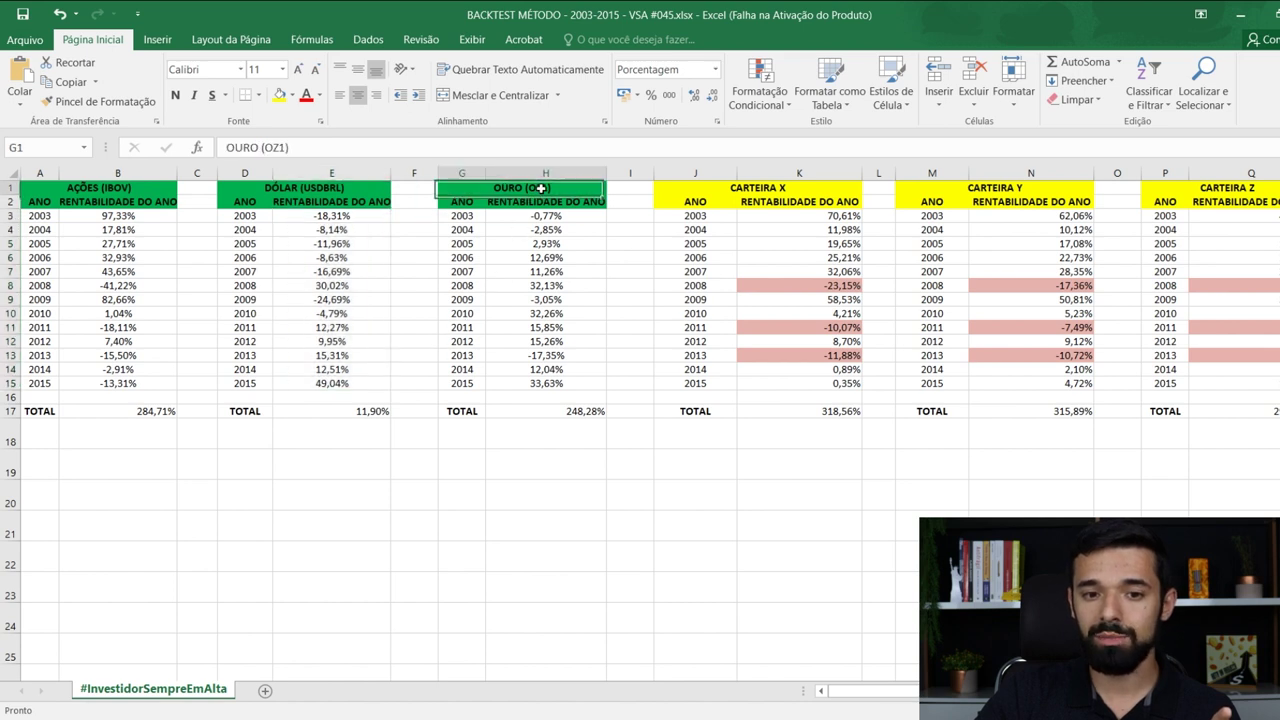
left_click_drag(546, 215, 553, 385)
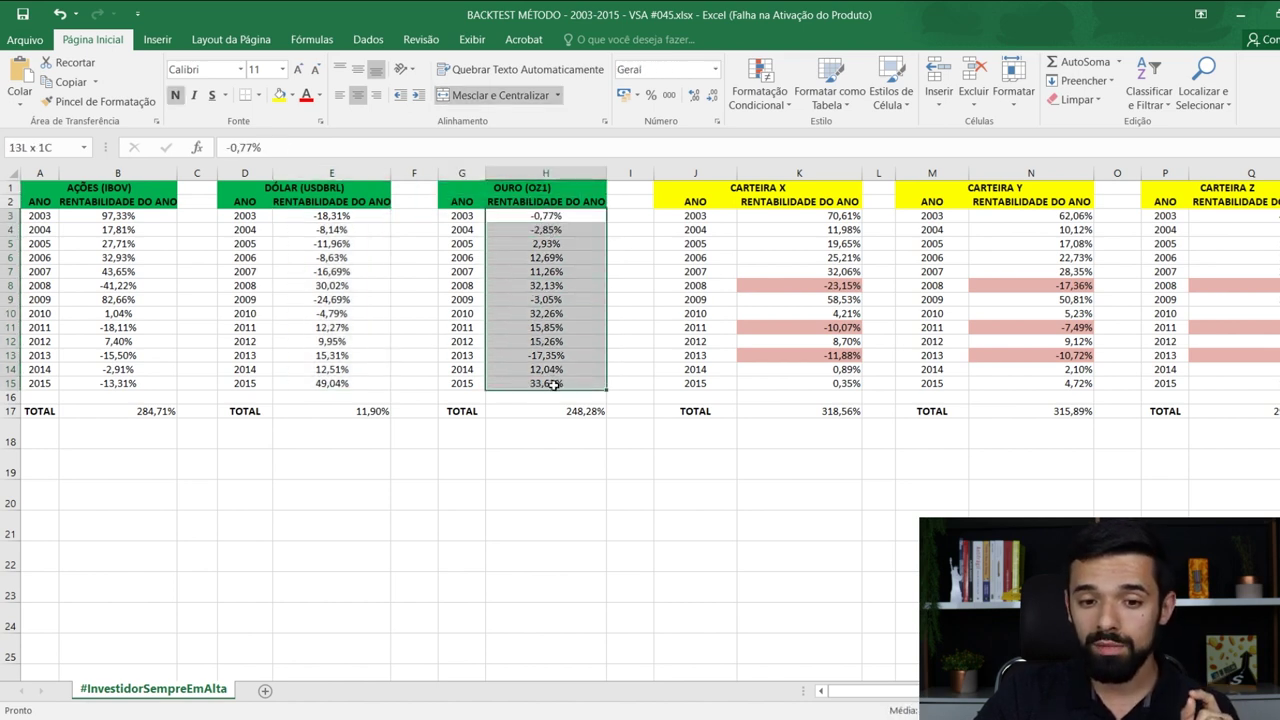
left_click(557, 217)
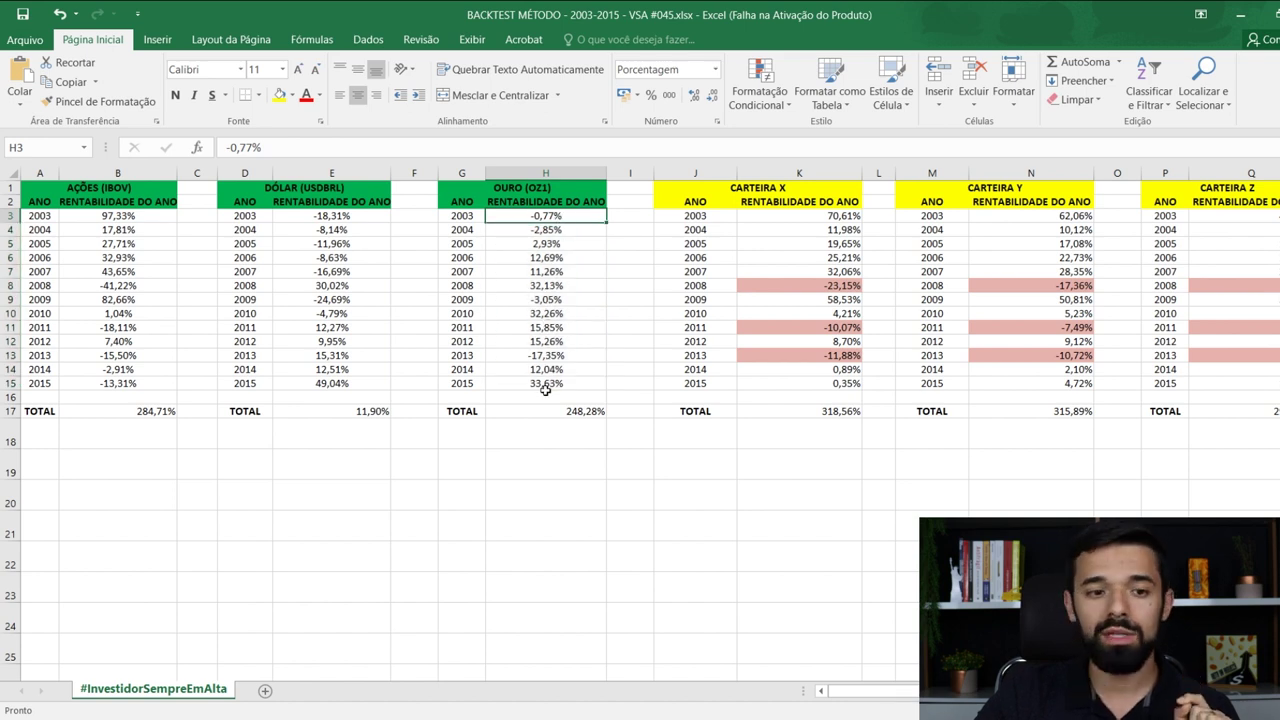
- Review the three asset classes by their table headings: AÇÕES (IBOV), DÓLAR (USDBRL) and OURO (OZ1)
left_click(124, 190)
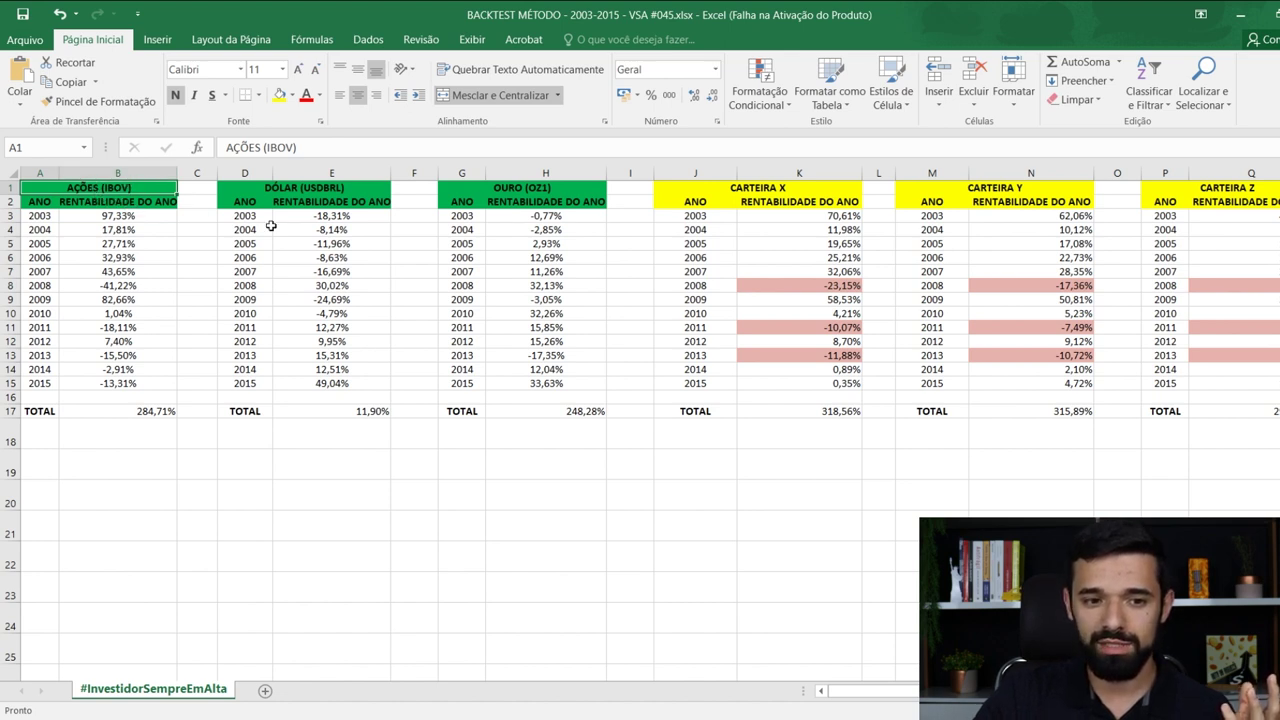
left_click(306, 230)
left_click(309, 190)
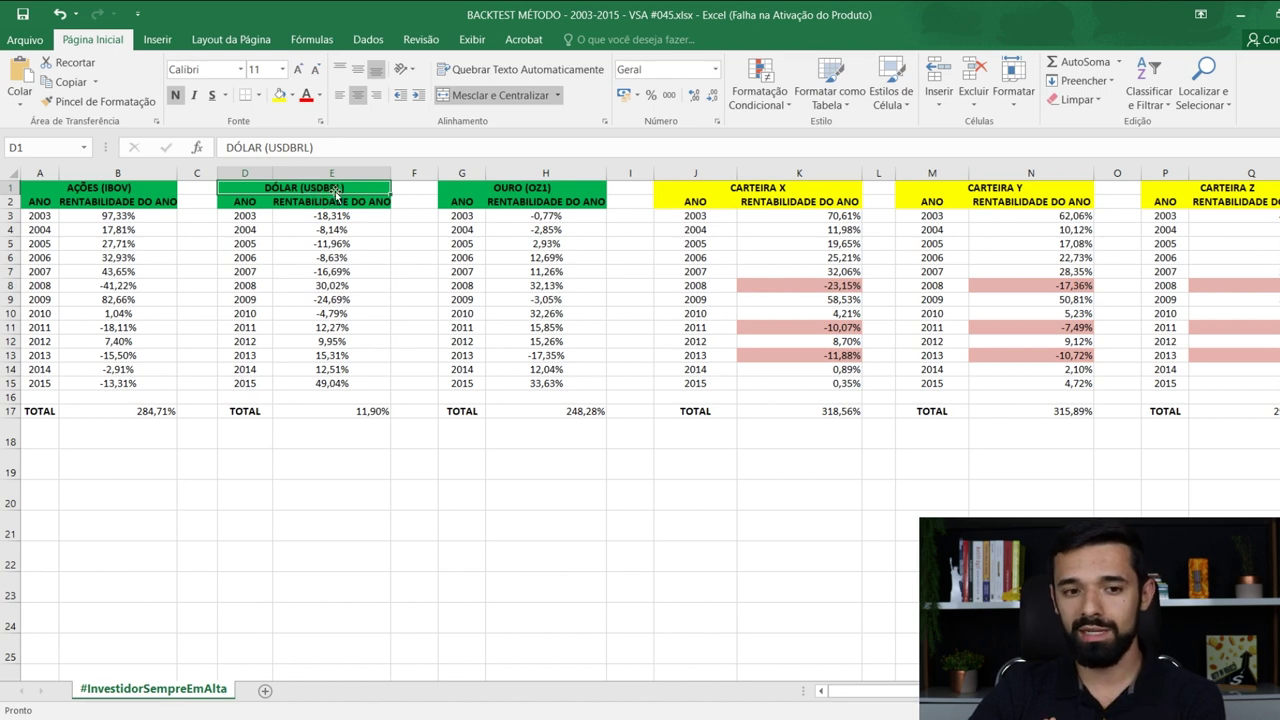
left_click(515, 189)
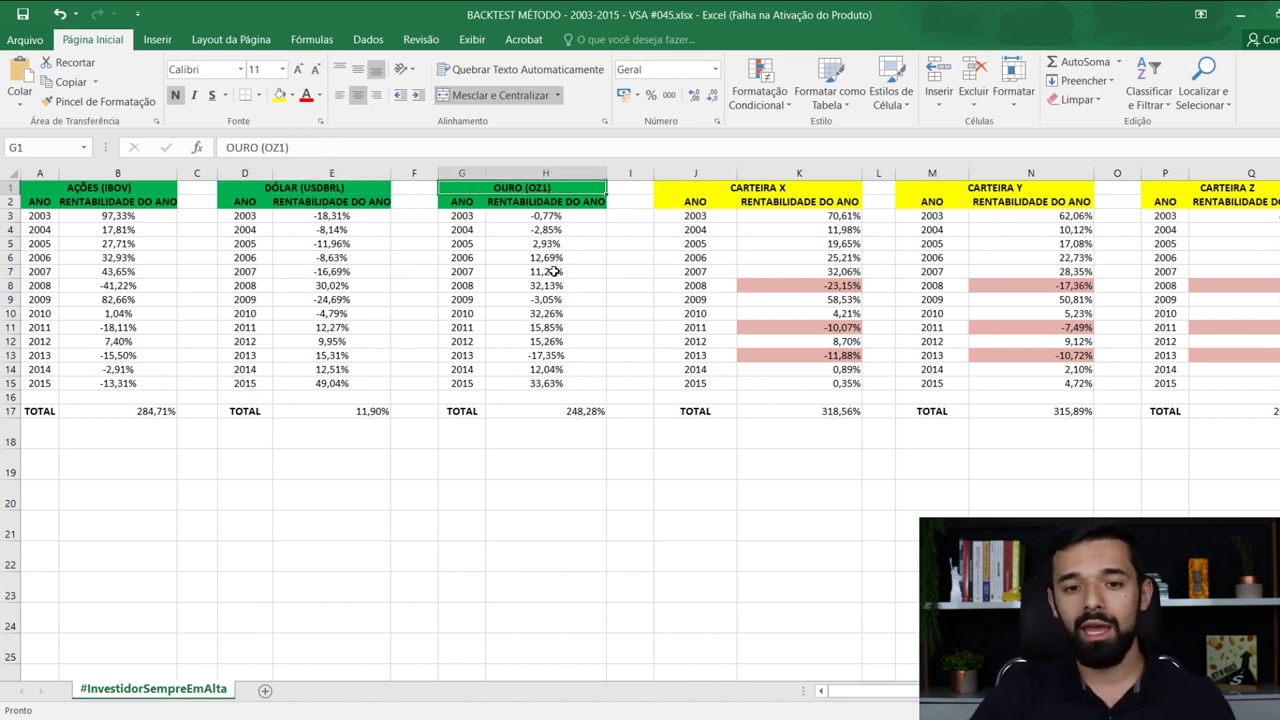
left_click(558, 440)
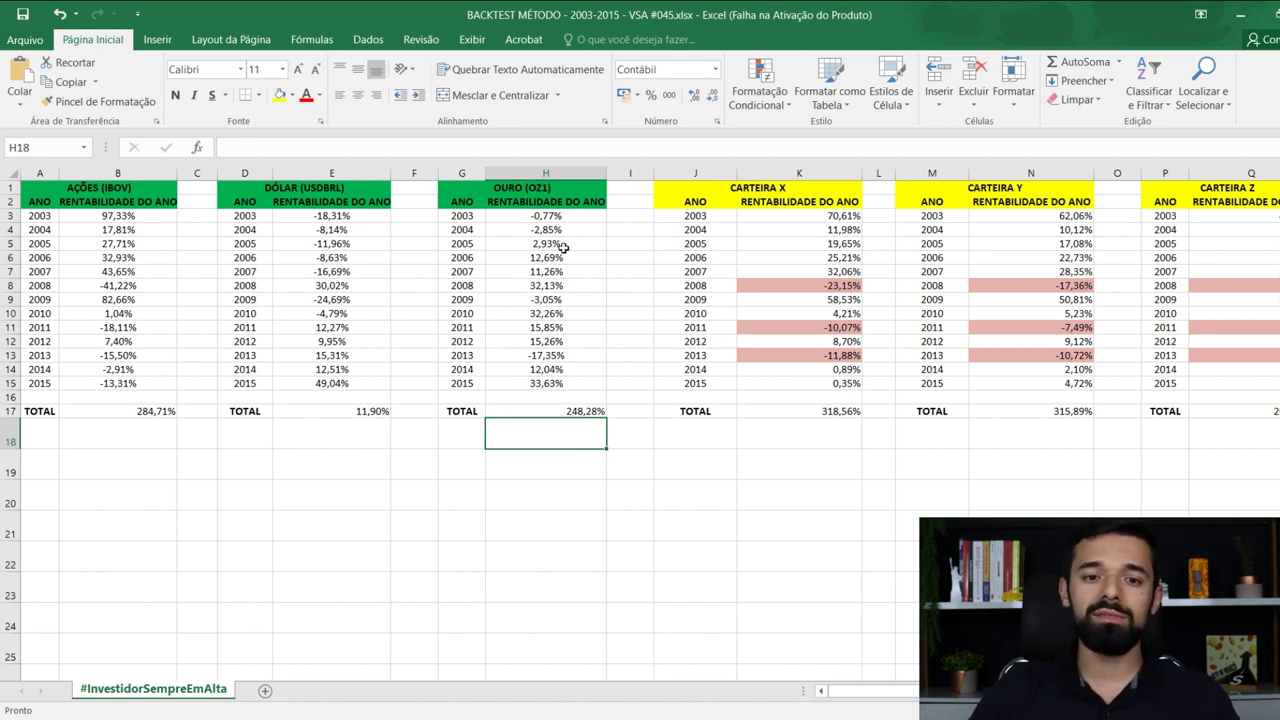
left_click(559, 187)
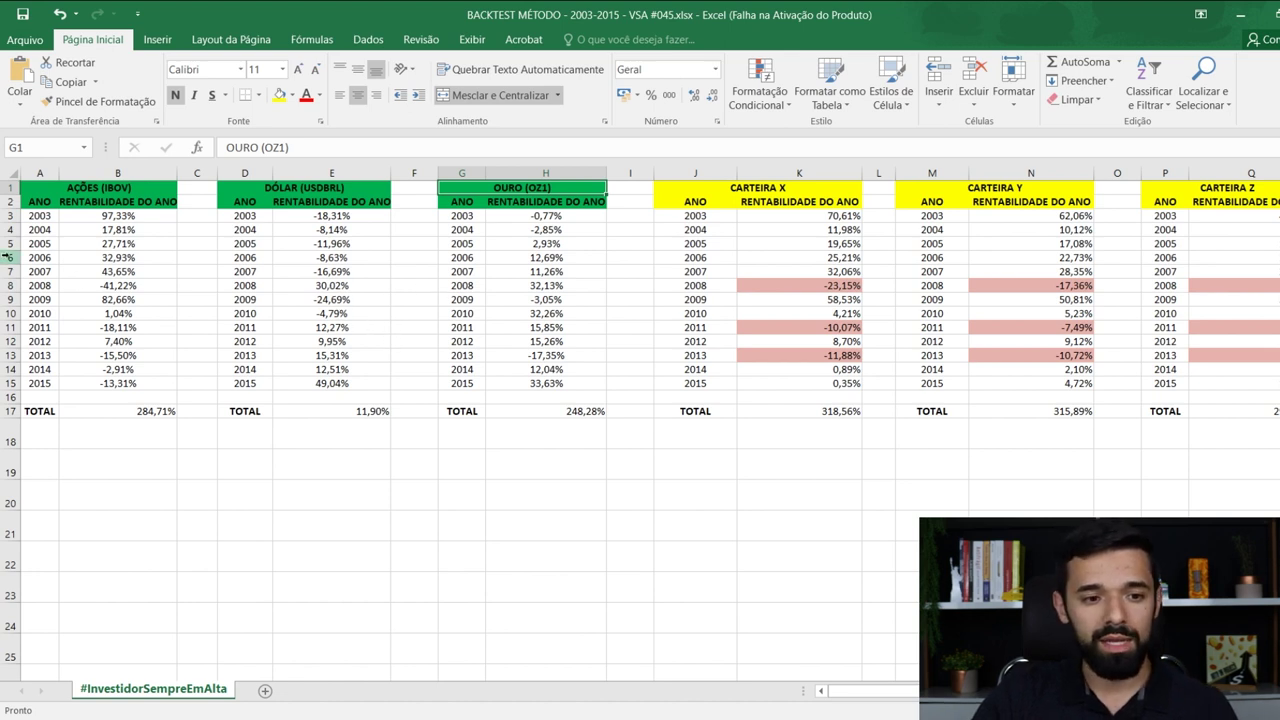
- Inspect the yearly returns together with the accumulated totals in row 17 for the stock, dollar and gold tables
left_click_drag(114, 215, 118, 386)
left_click(145, 413)
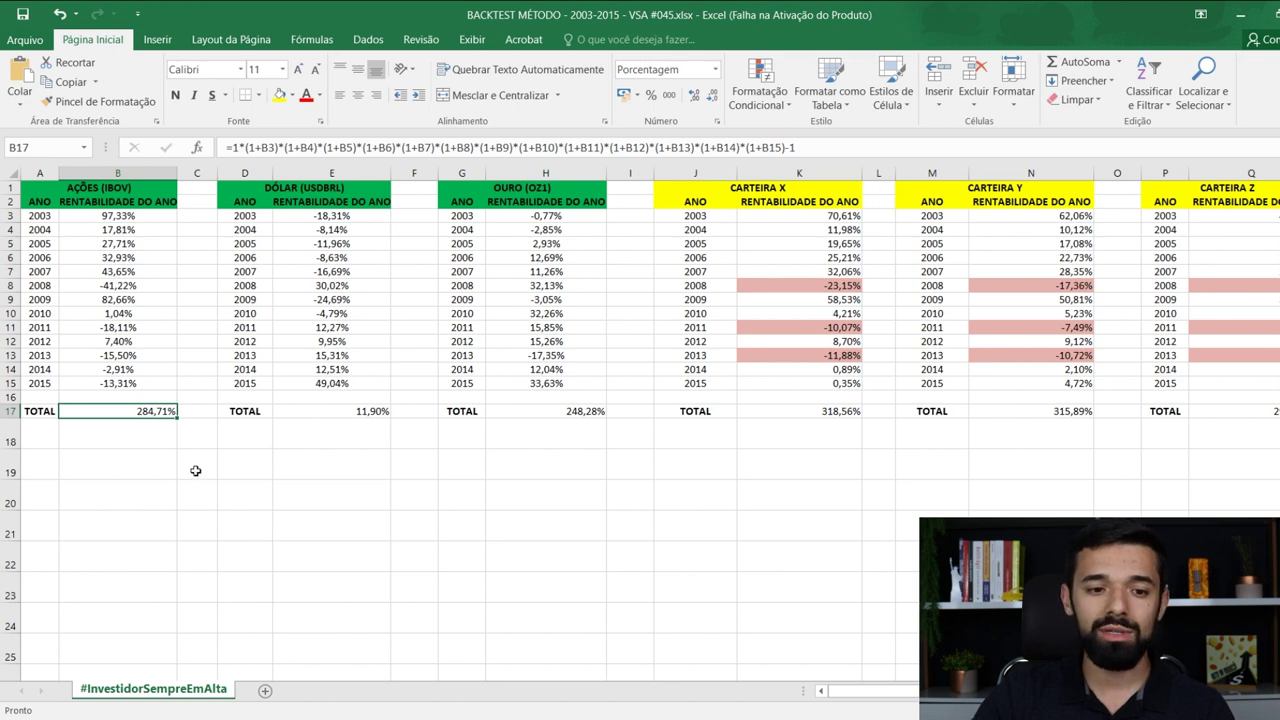
left_click(160, 425)
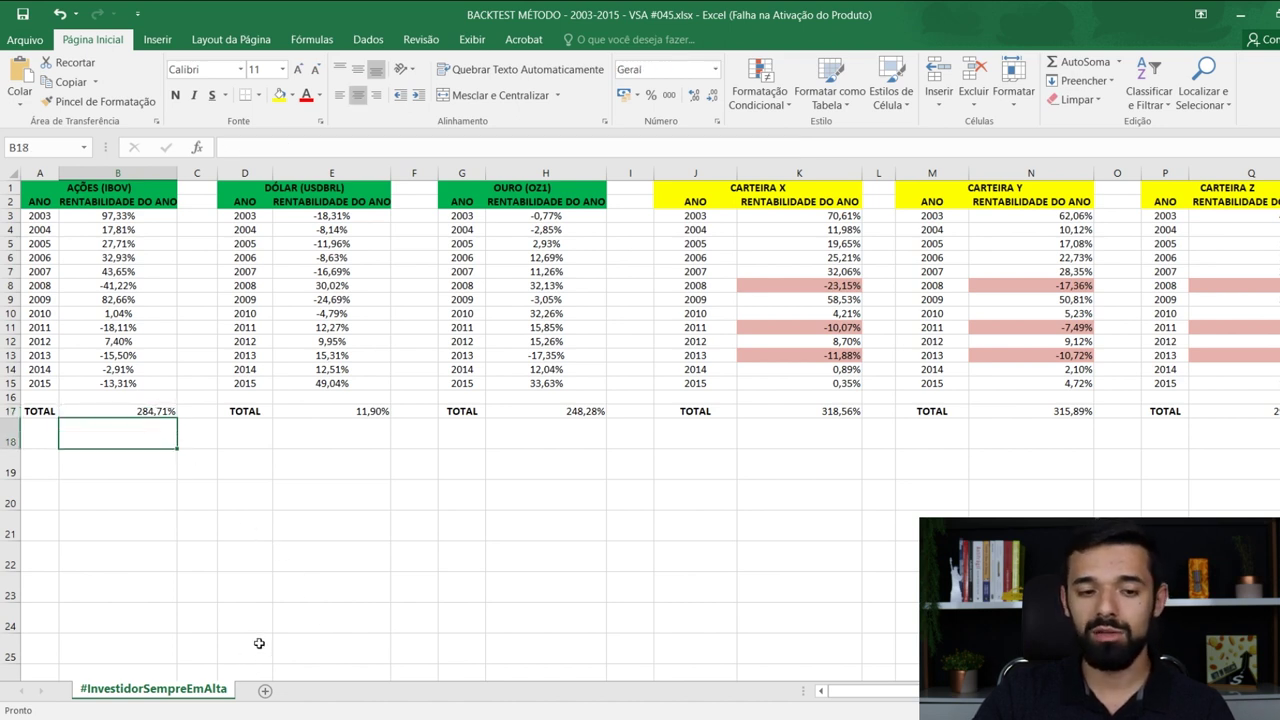
left_click_drag(340, 215, 343, 383)
left_click(363, 411)
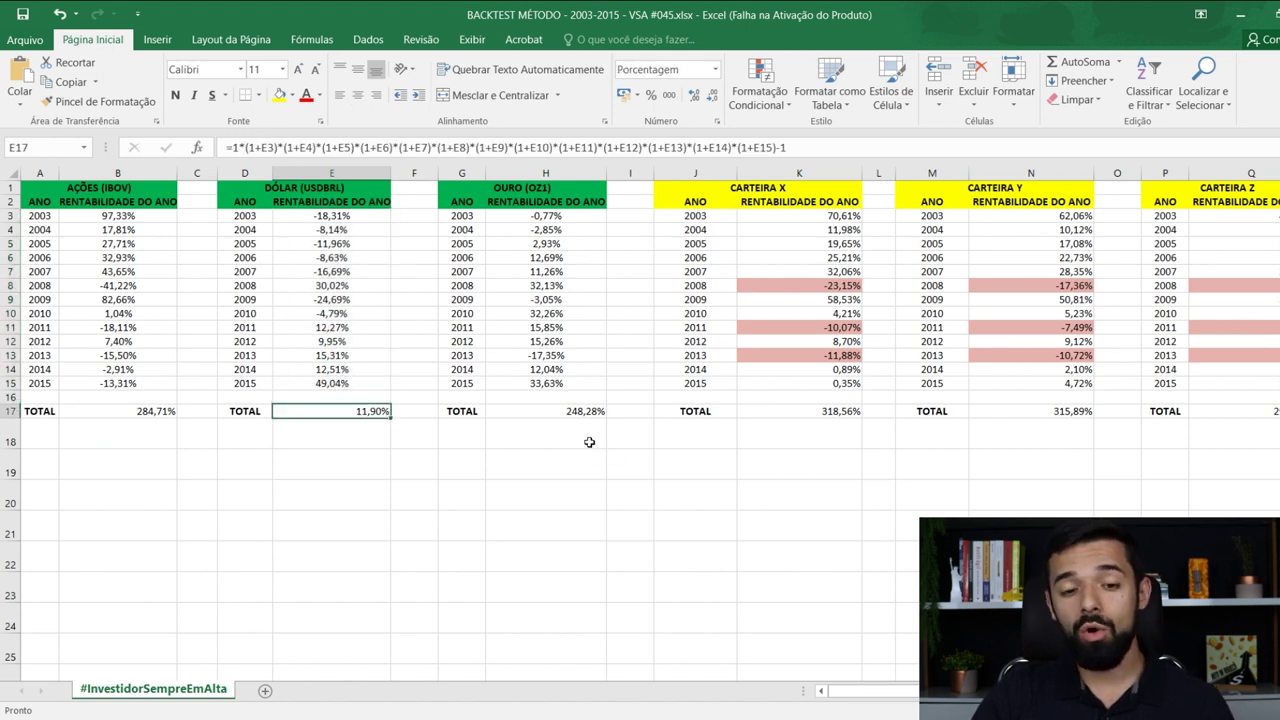
left_click(375, 436)
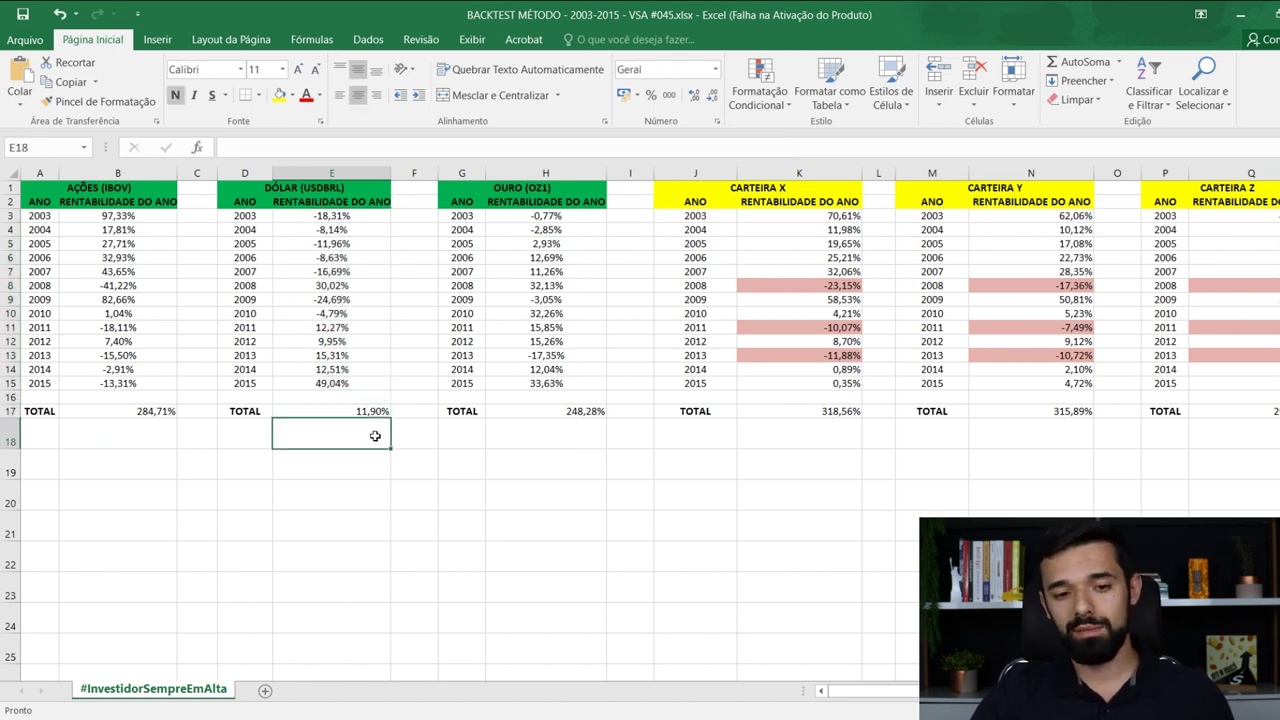
left_click_drag(548, 216, 550, 383)
left_click(591, 428)
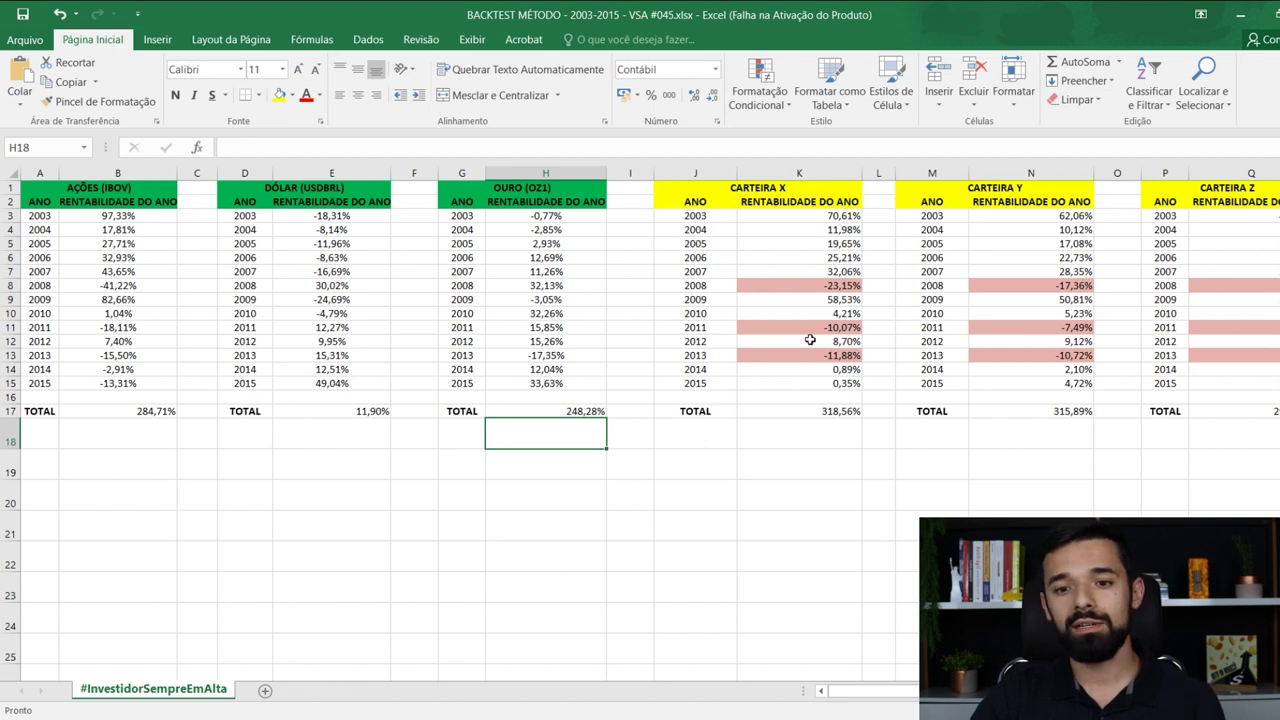
left_click(839, 496)
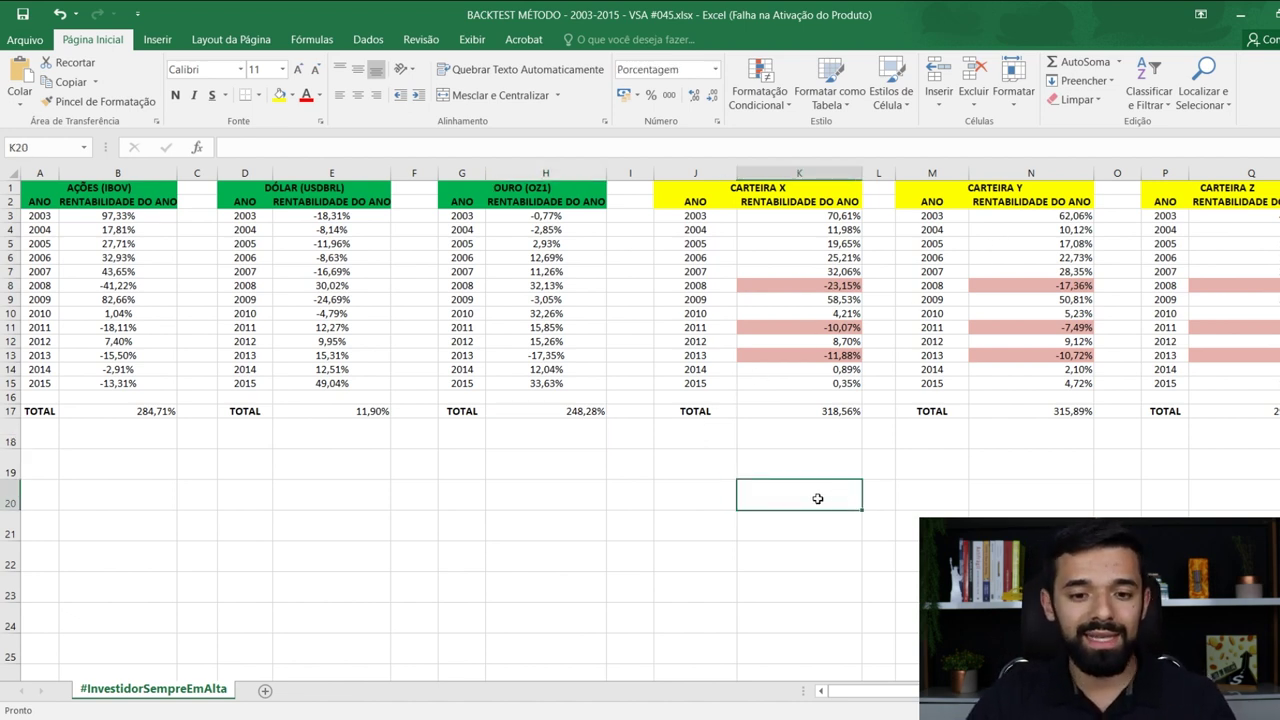
left_click(707, 483)
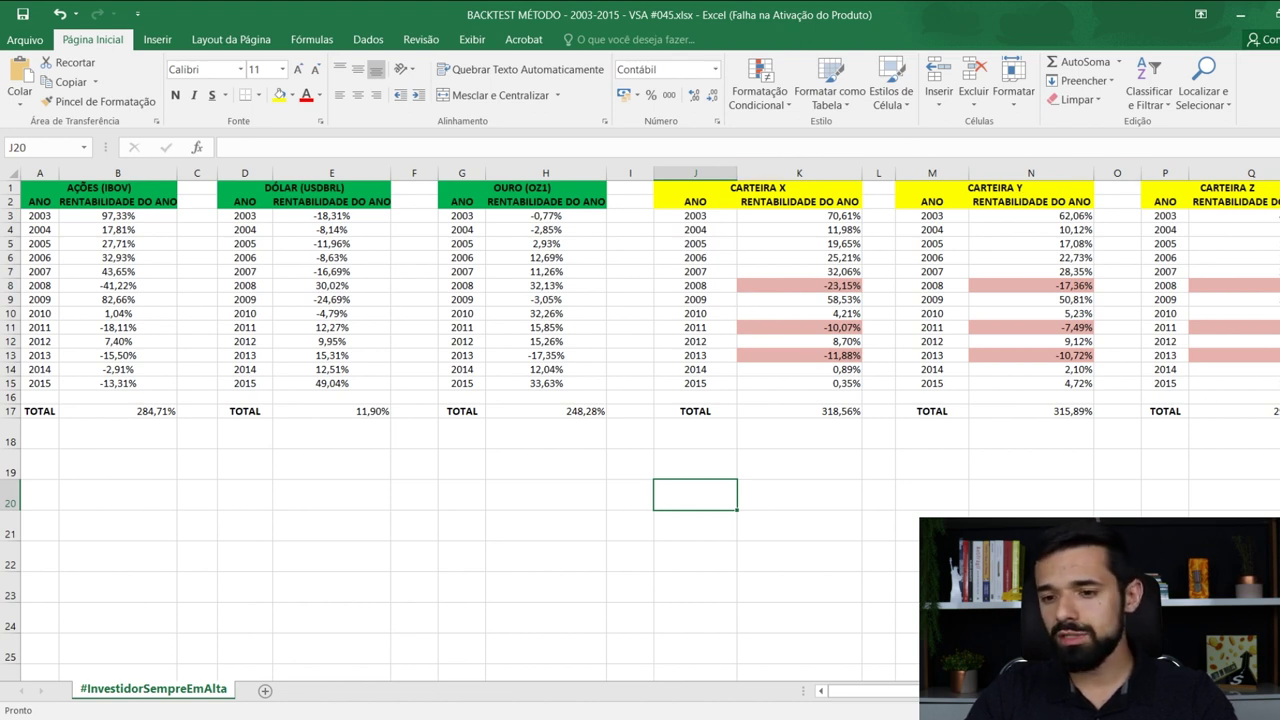
left_click(907, 556)
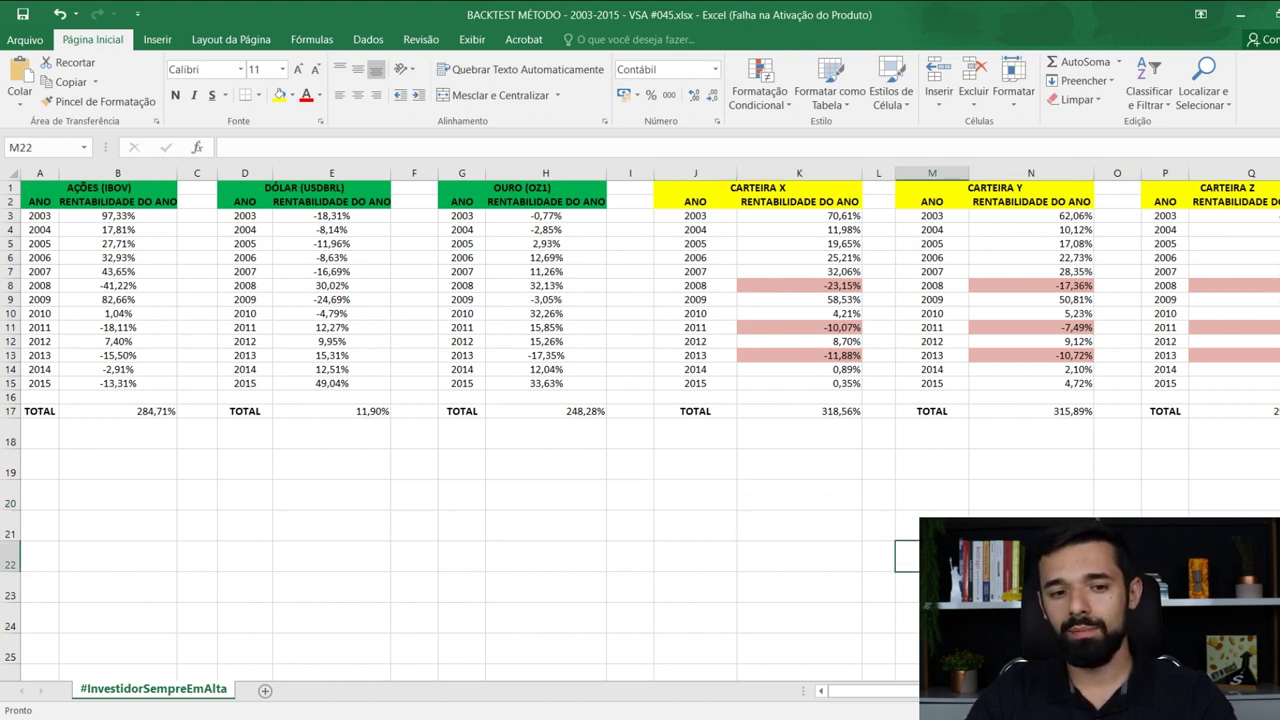
- Fill the negative IBOV returns for 2008, 2011, 2013, 2014 and 2015 with red in column B
left_click(126, 286)
left_click(127, 328, "ctrl")
left_click(128, 355, "ctrl")
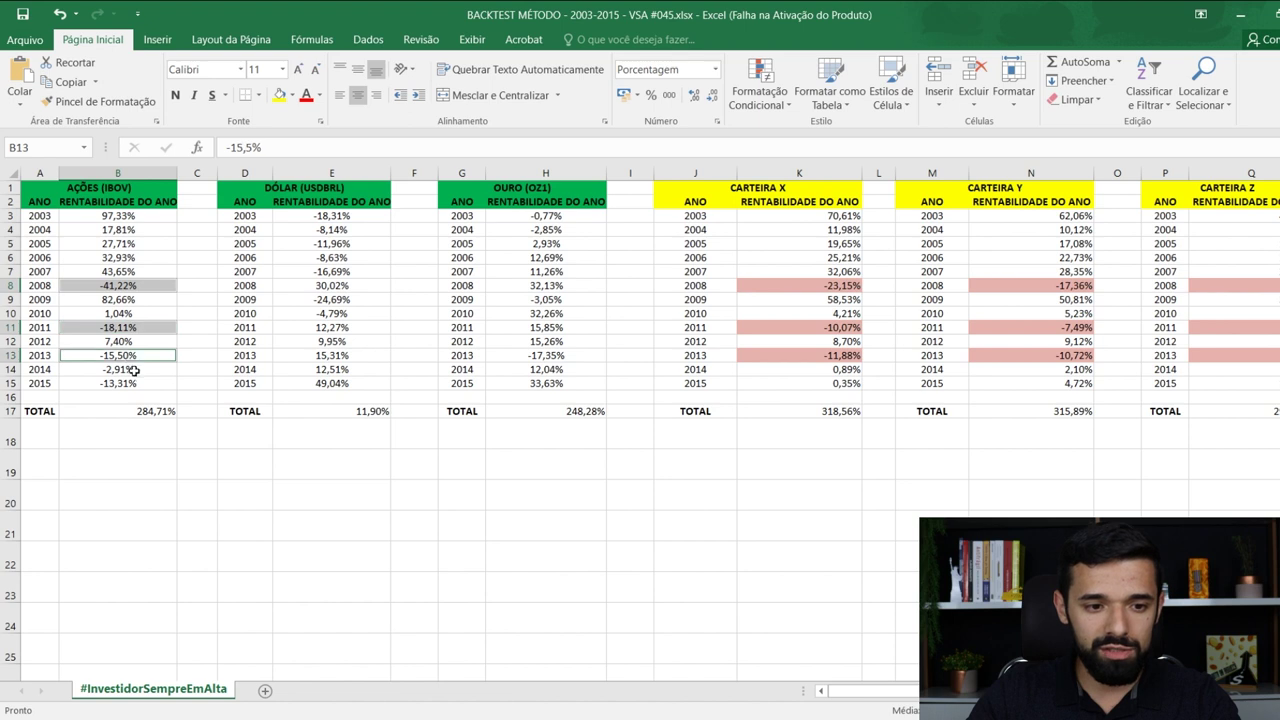
left_click(133, 370, "ctrl")
left_click(137, 385, "ctrl")
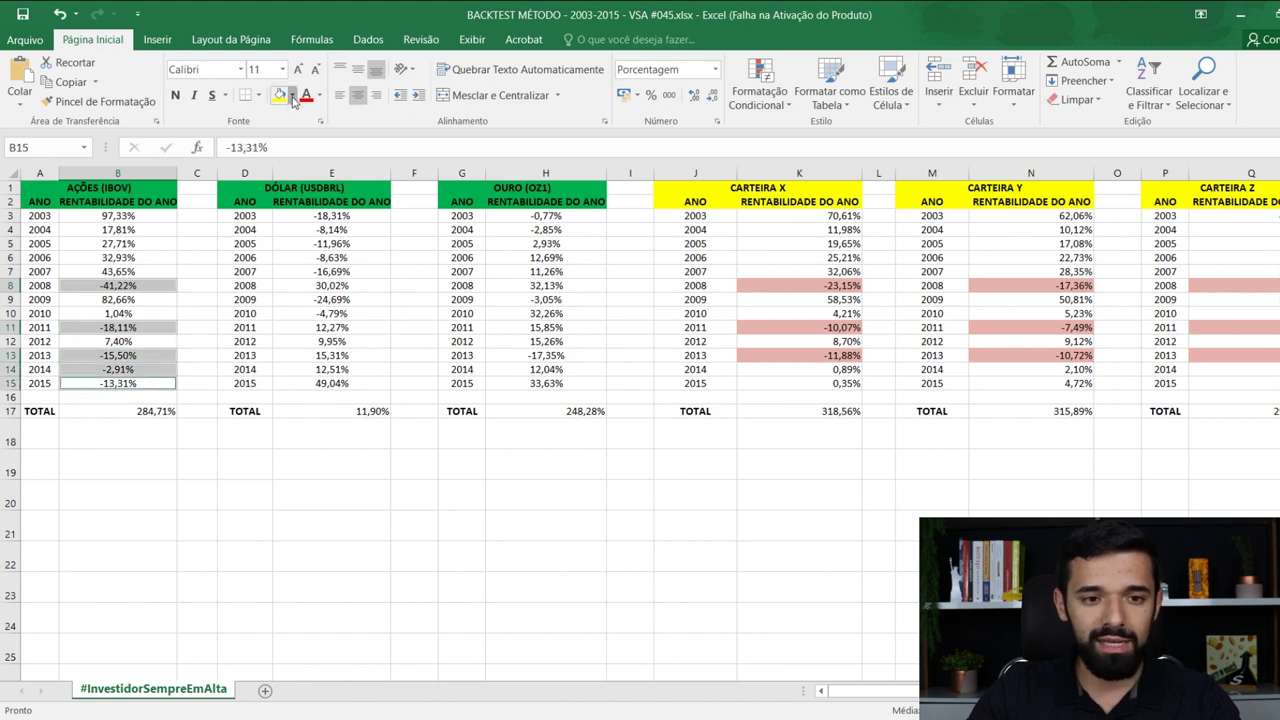
left_click(292, 96)
left_click(287, 229)
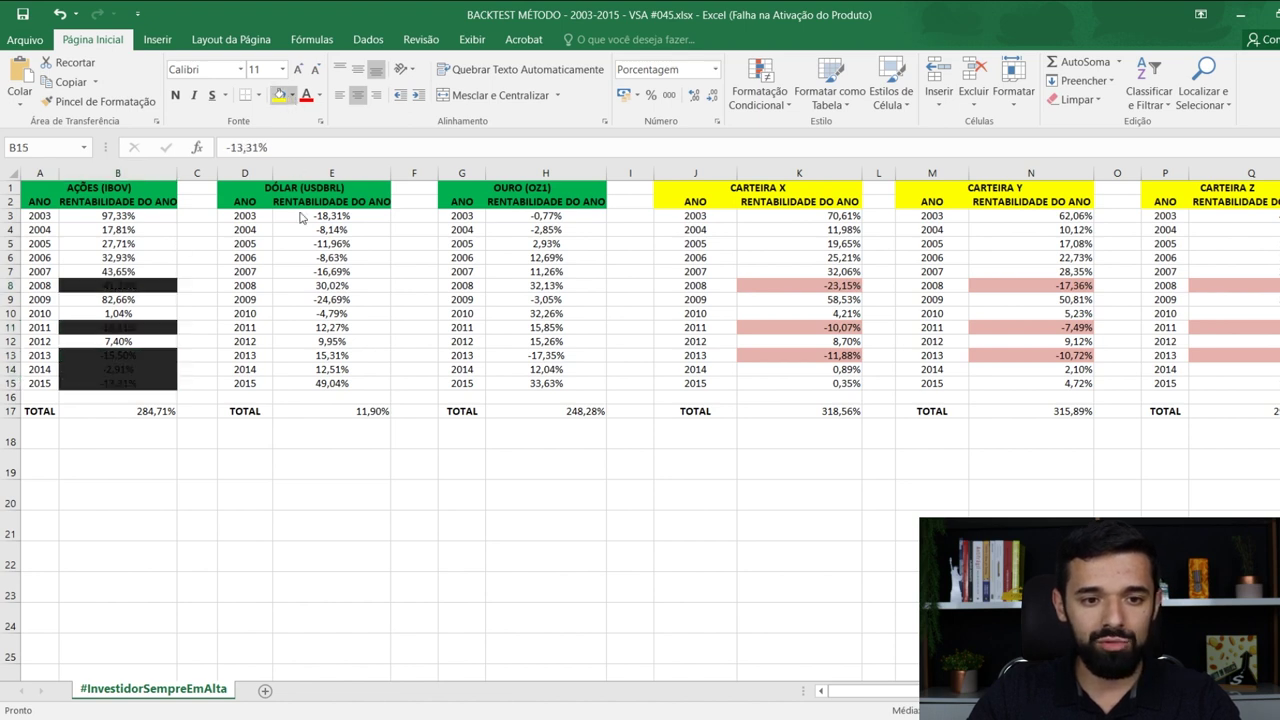
left_click(152, 490)
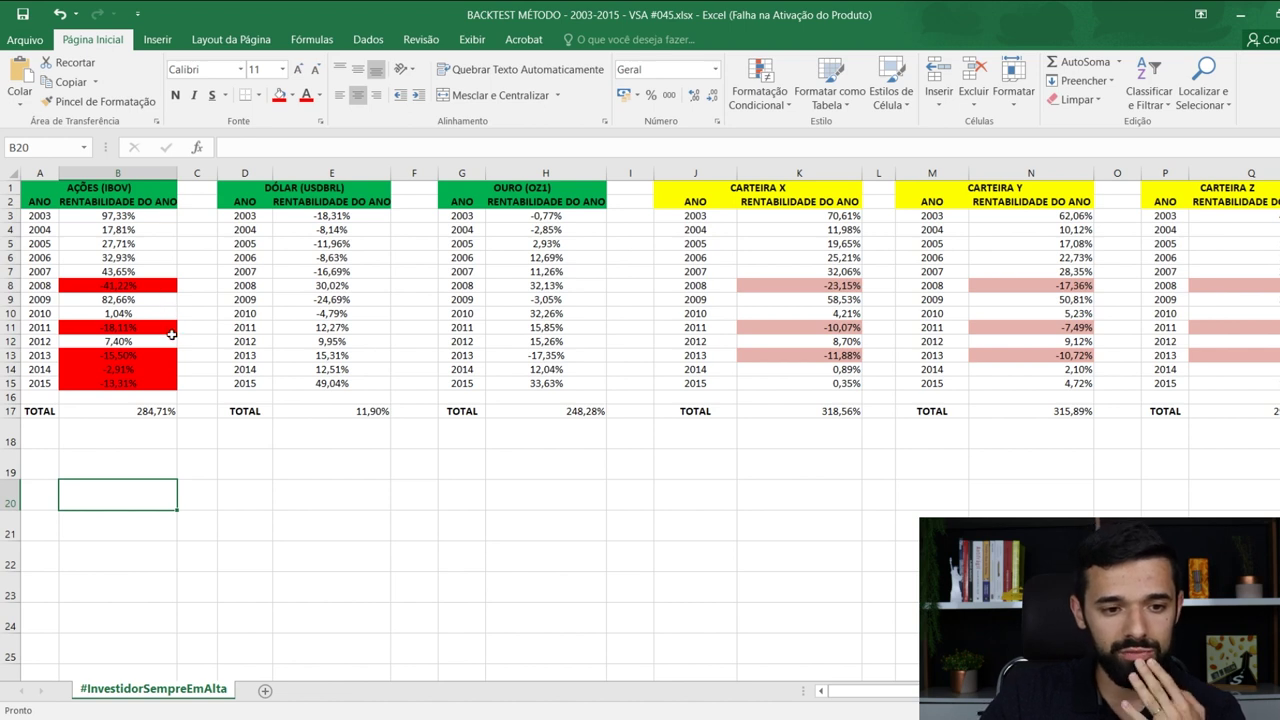
- Examine the red-filled negative IBOV returns for 2008, 2014 and 2015 in column B
left_click(159, 286)
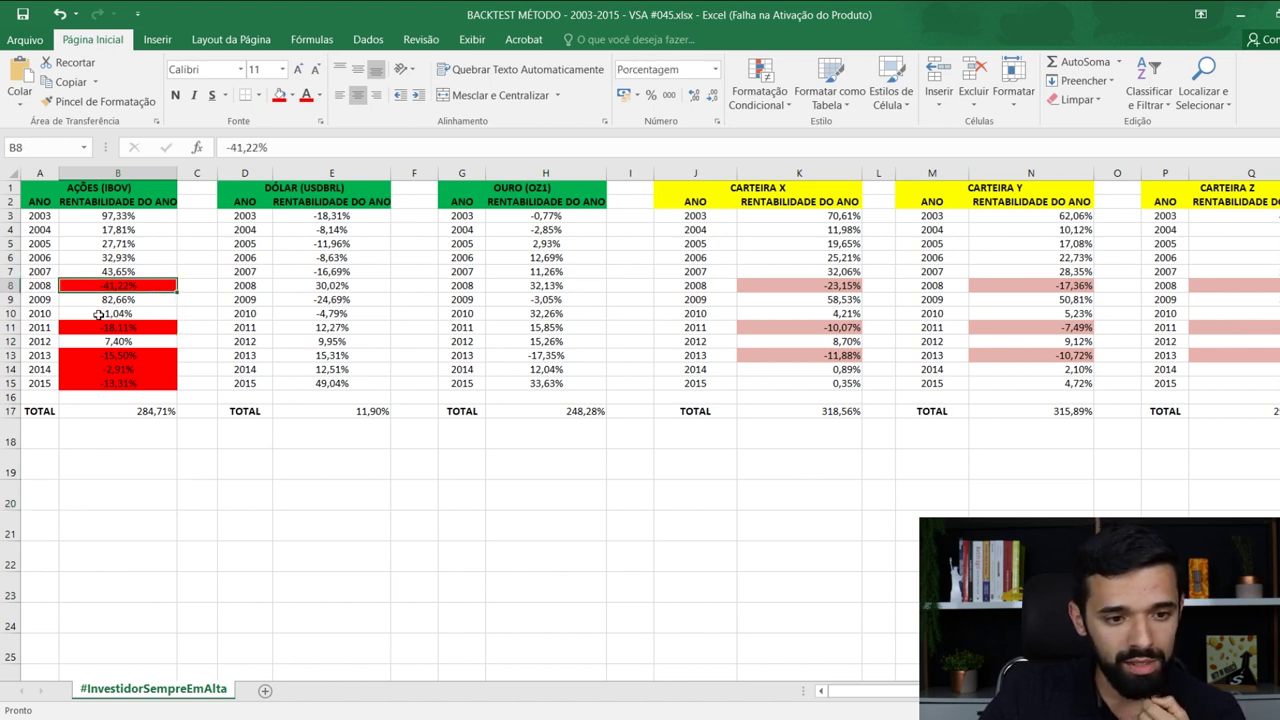
left_click(141, 375)
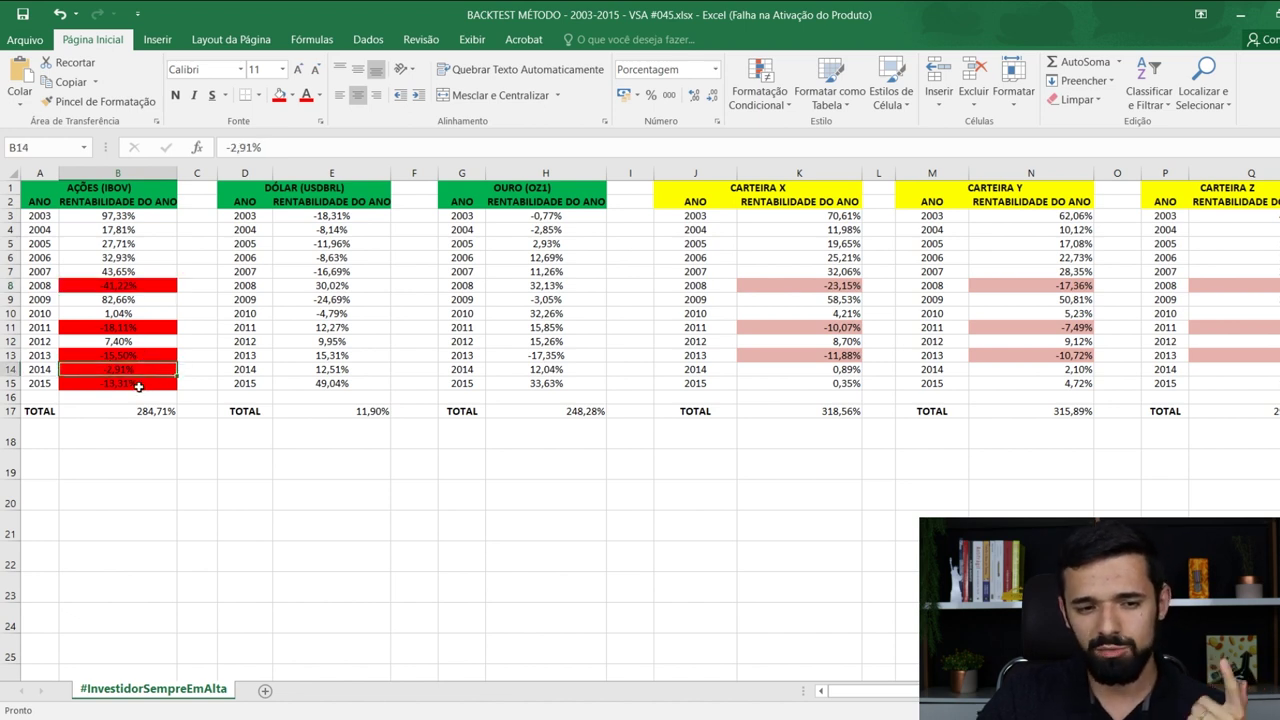
left_click(140, 385)
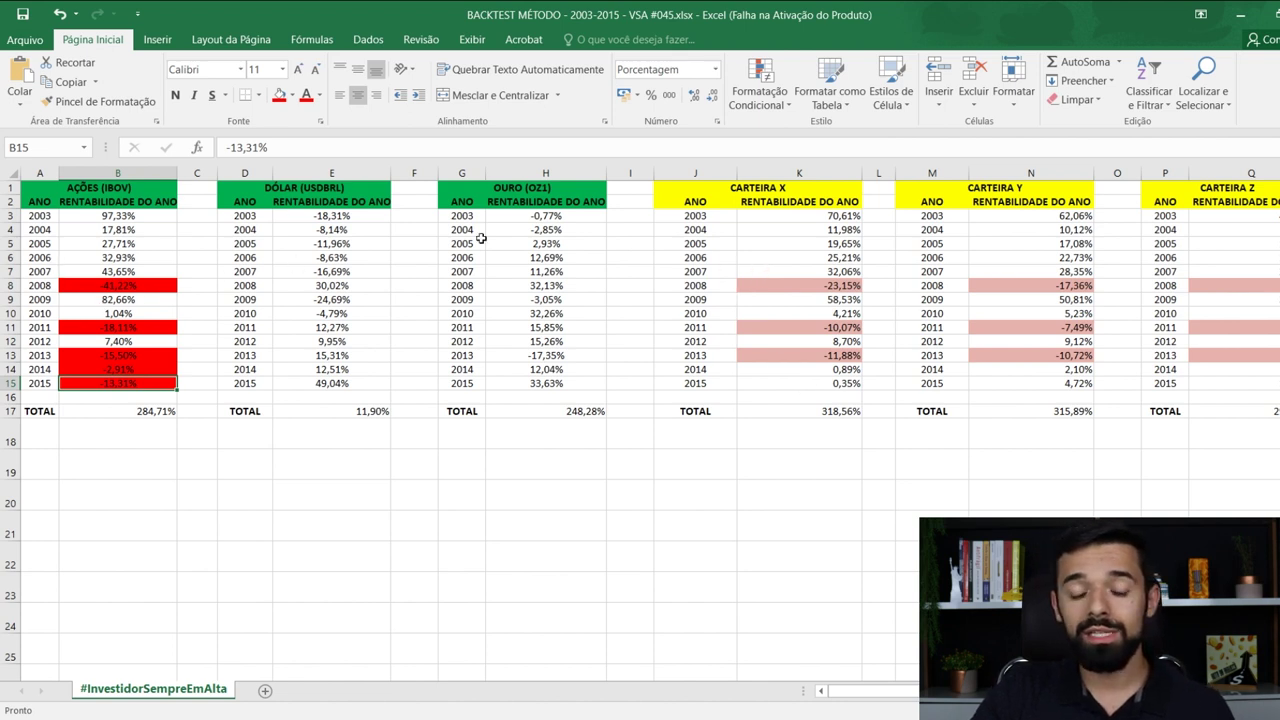
left_click(800, 464)
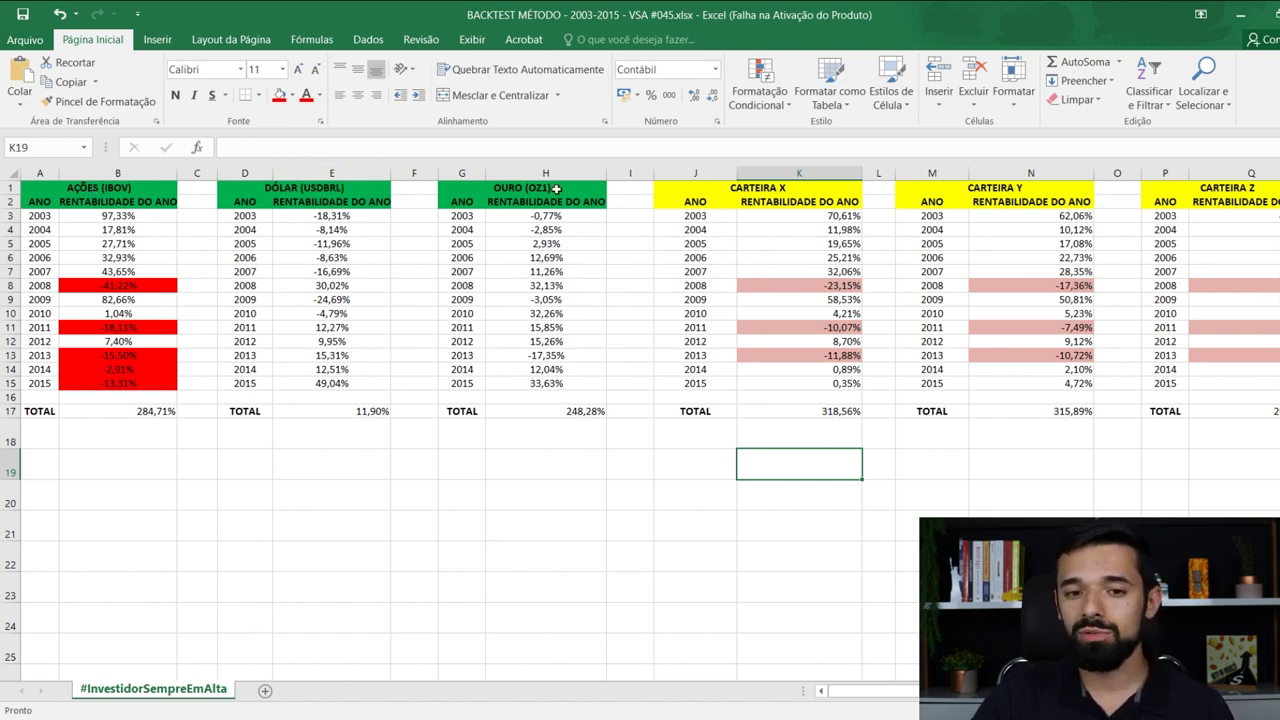
- Review the three portfolio tables by their headings: CARTEIRA X, CARTEIRA Y and CARTEIRA Z
left_click(797, 190)
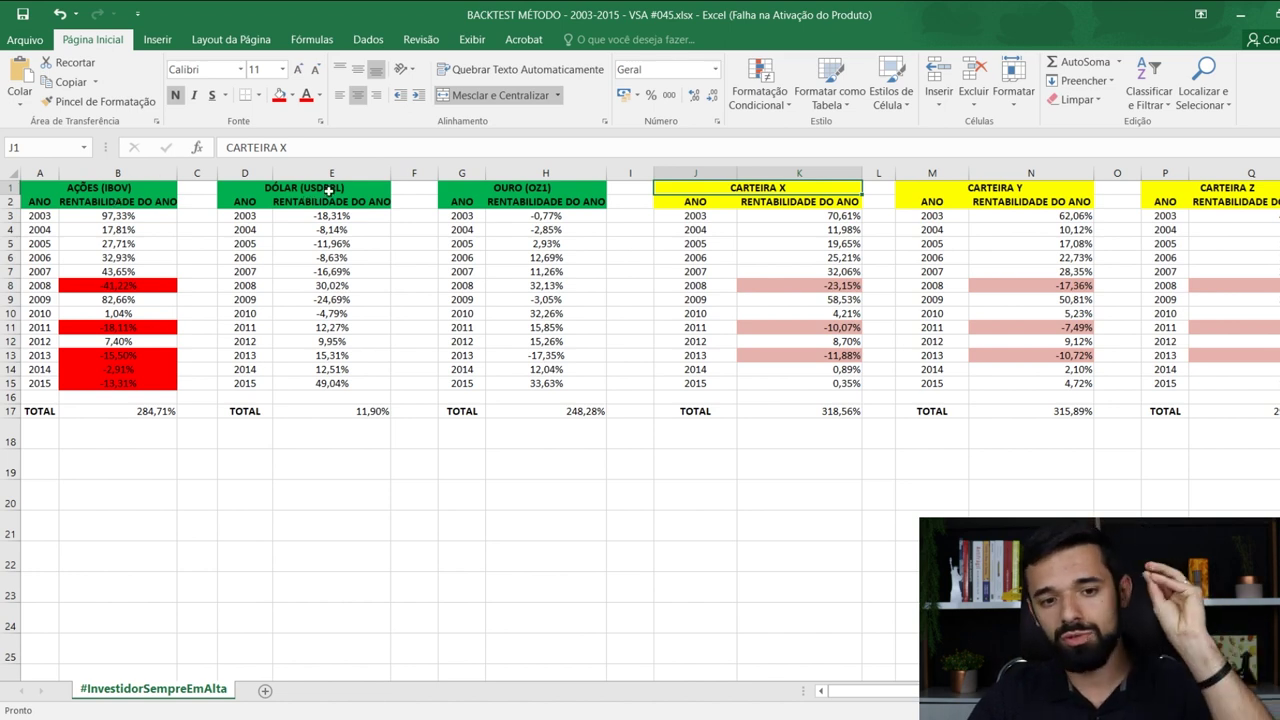
left_click(1023, 190)
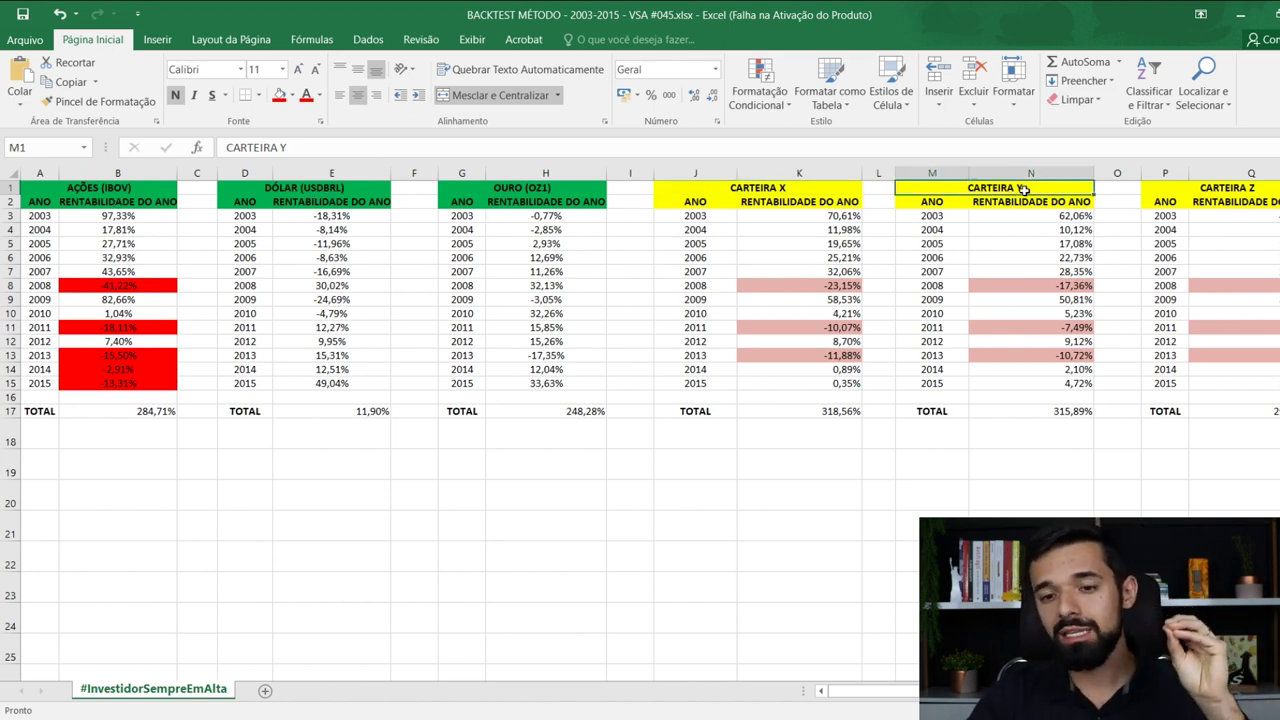
left_click(1254, 188)
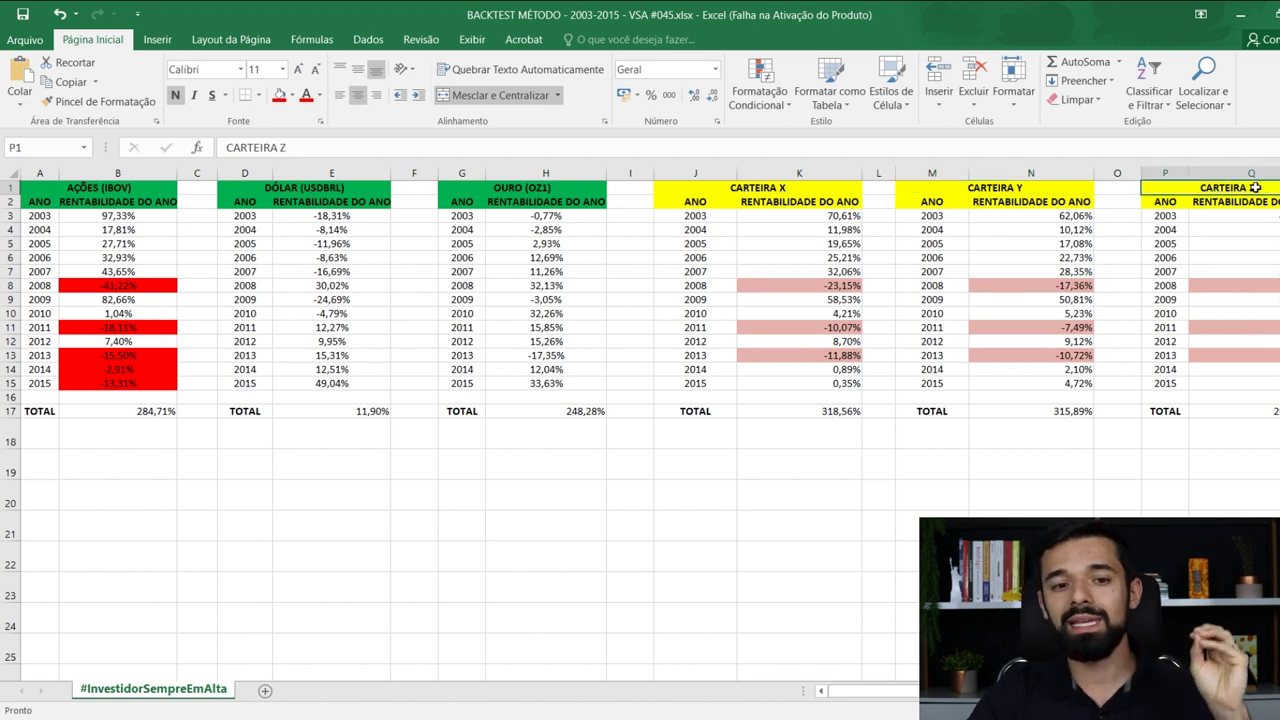
left_click(1165, 532)
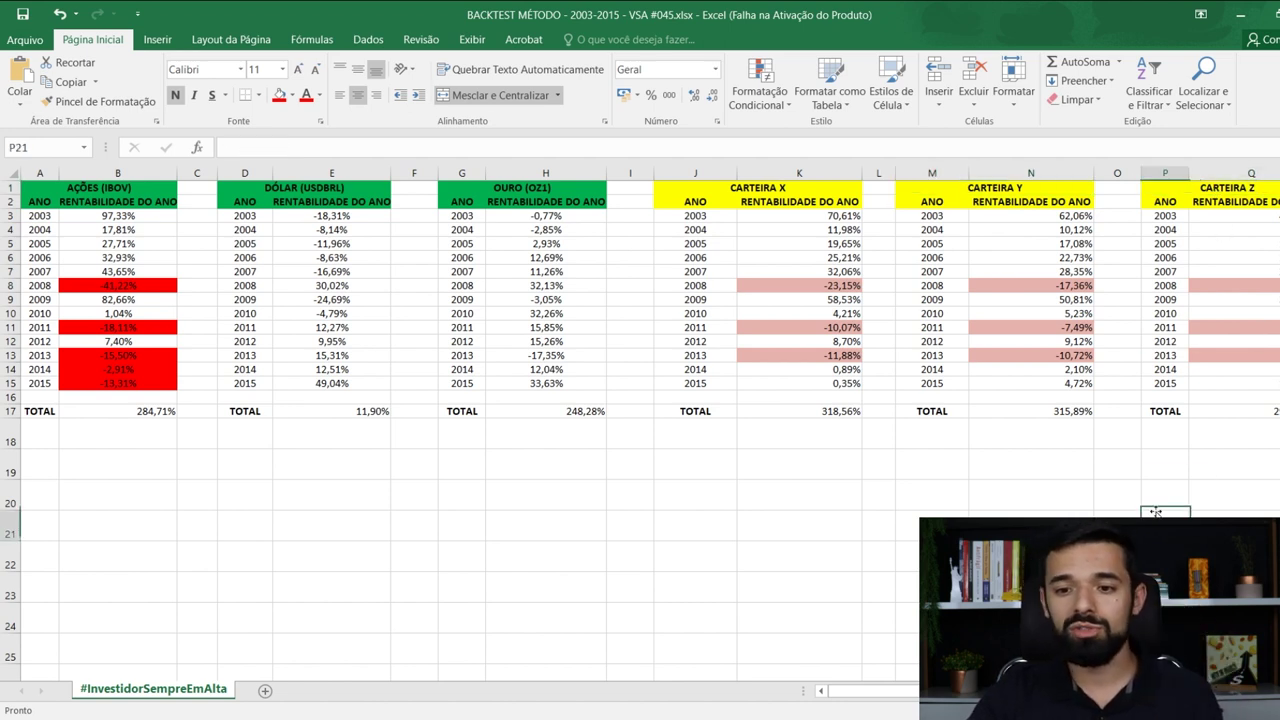
left_click(958, 515)
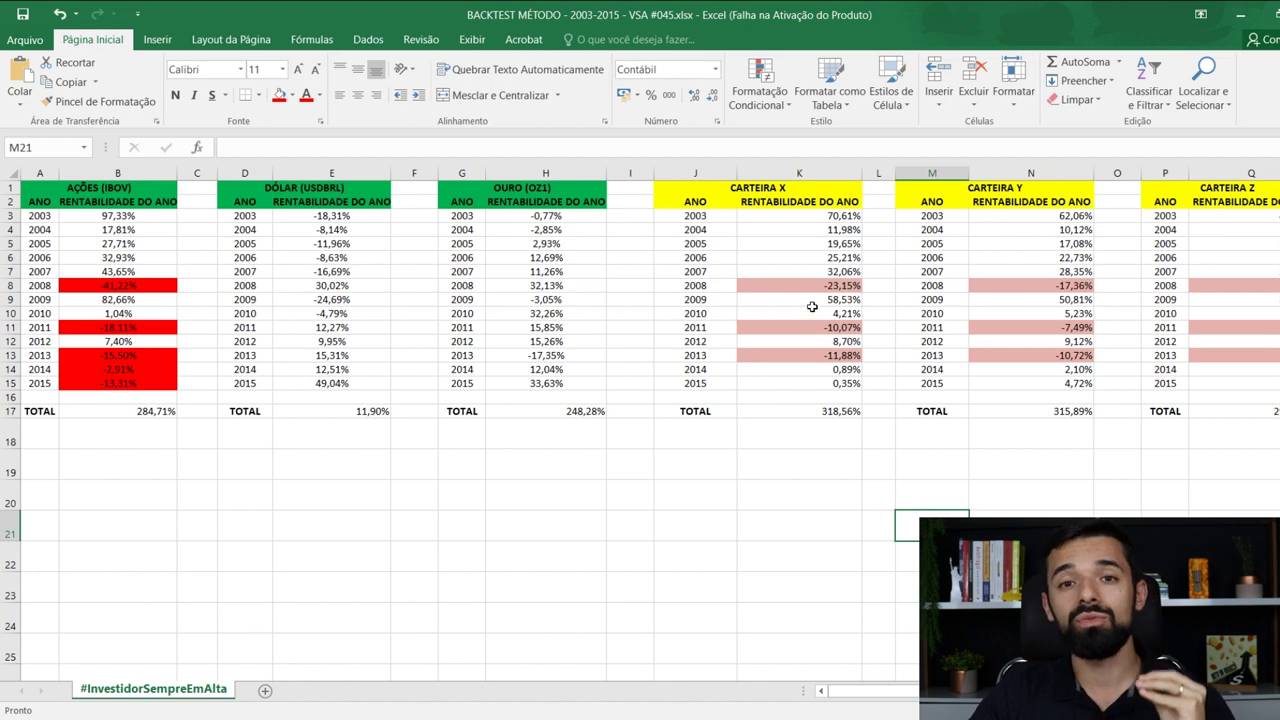
left_click(655, 492)
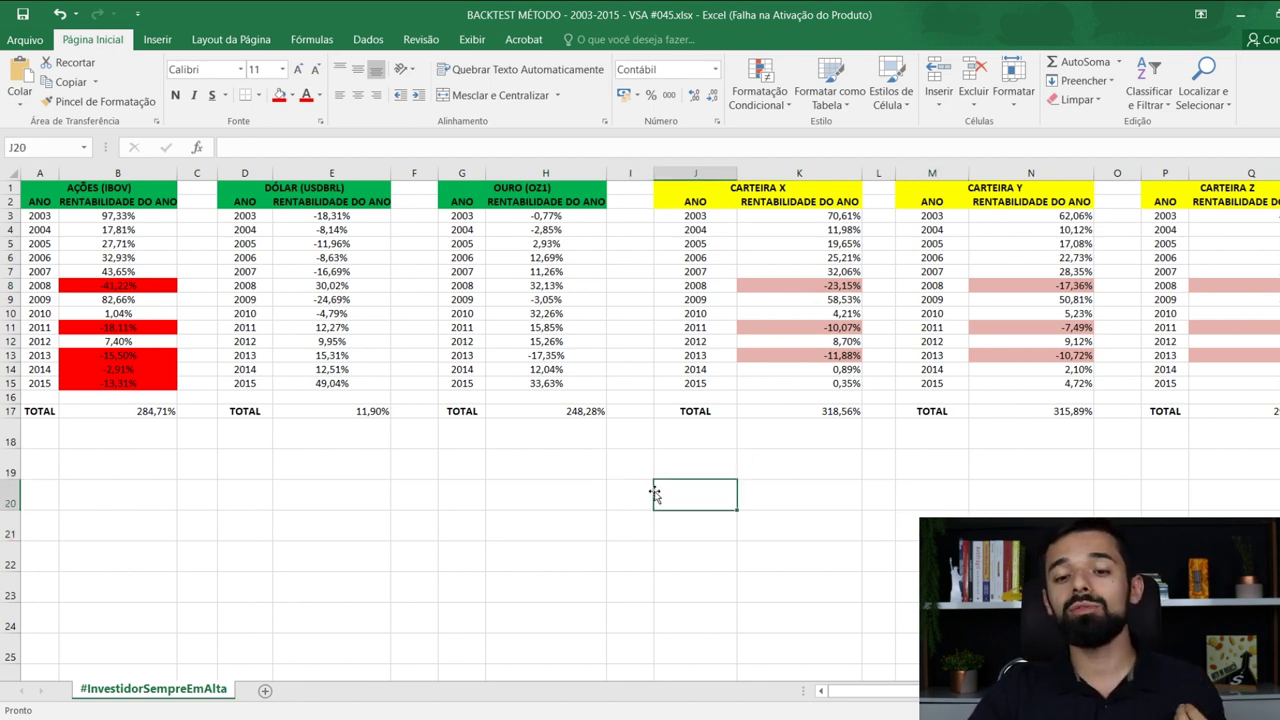
- Compare Carteira X's negative years 2008, 2011 and 2013 with the IBOV yearly returns from 2004 to 2015
left_click(880, 285)
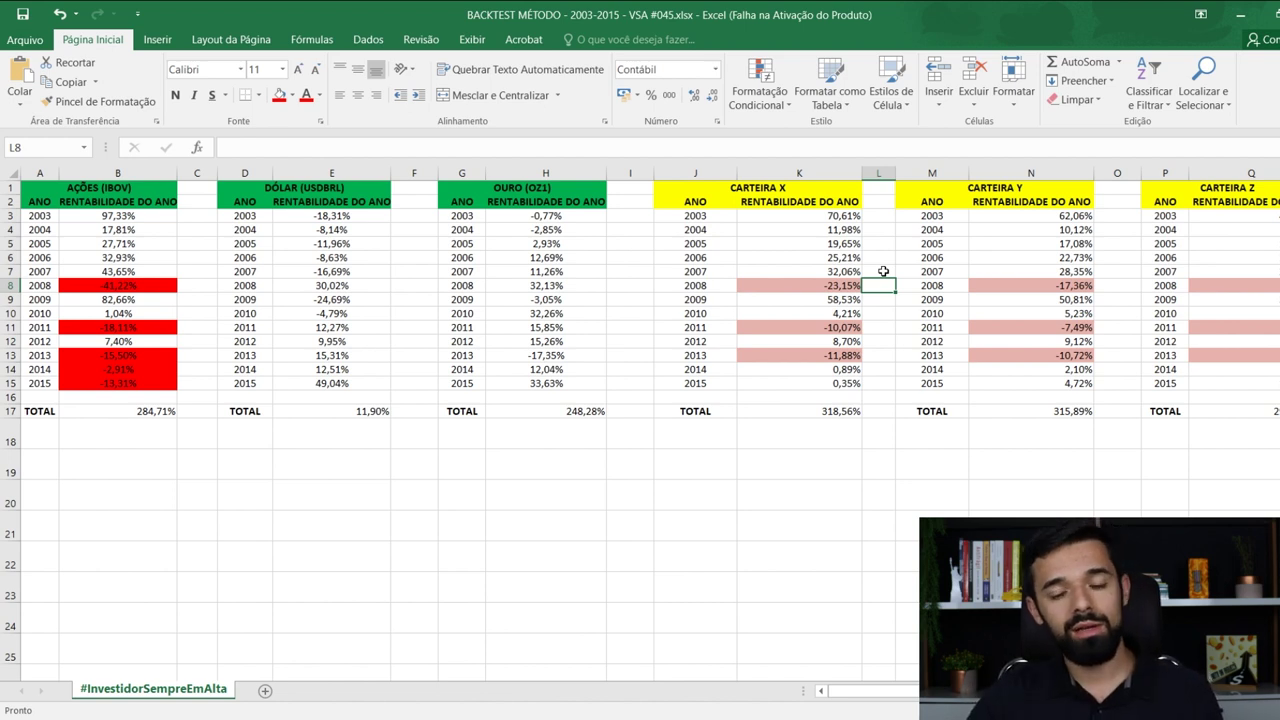
left_click(879, 328)
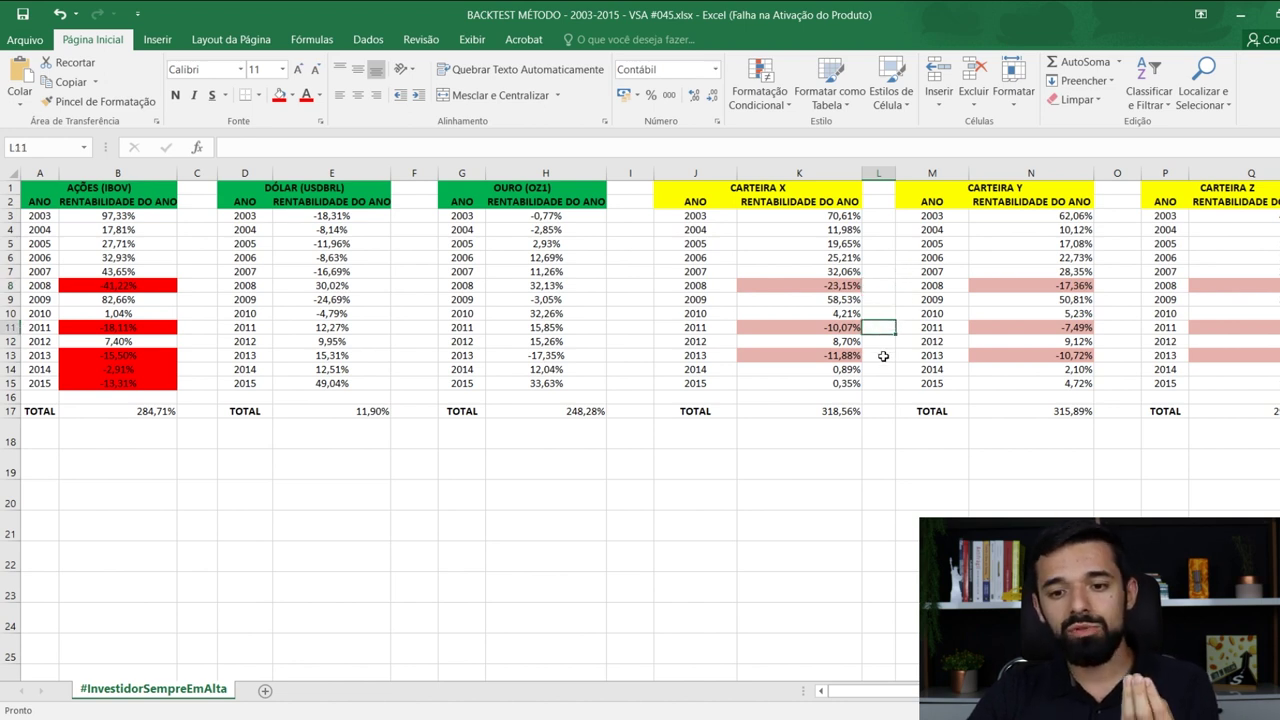
left_click(884, 355)
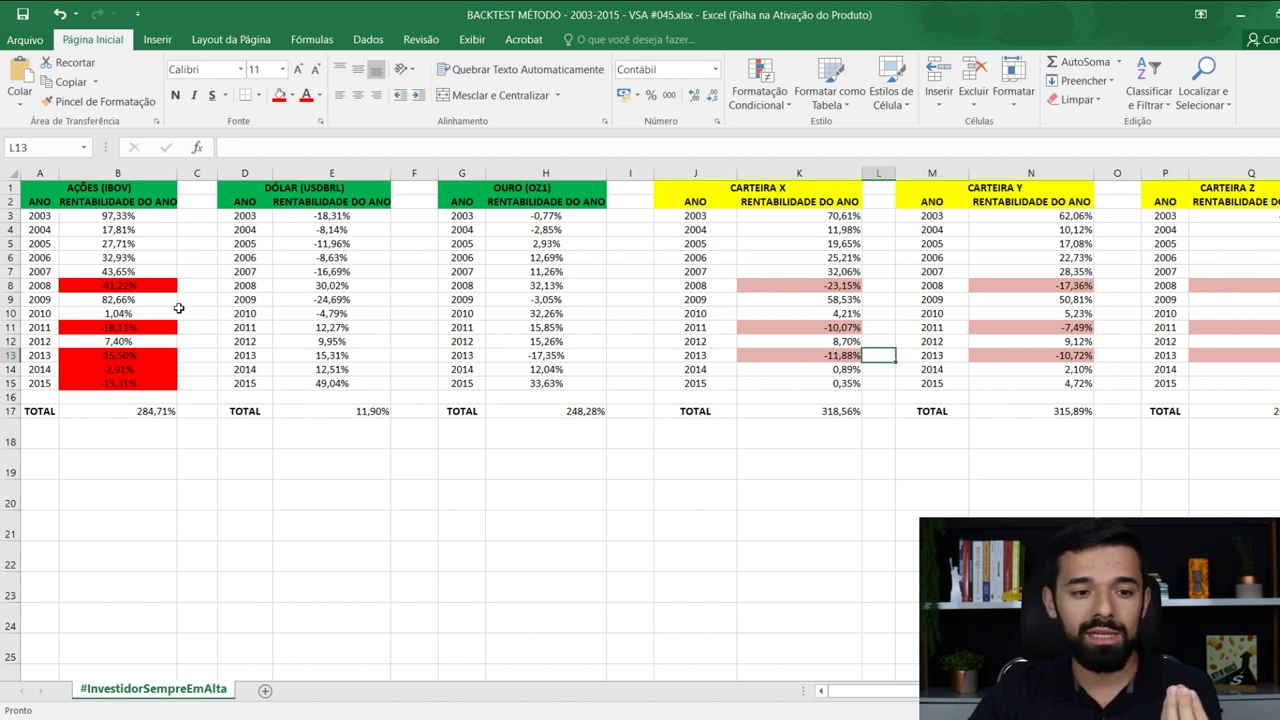
left_click_drag(118, 230, 143, 395)
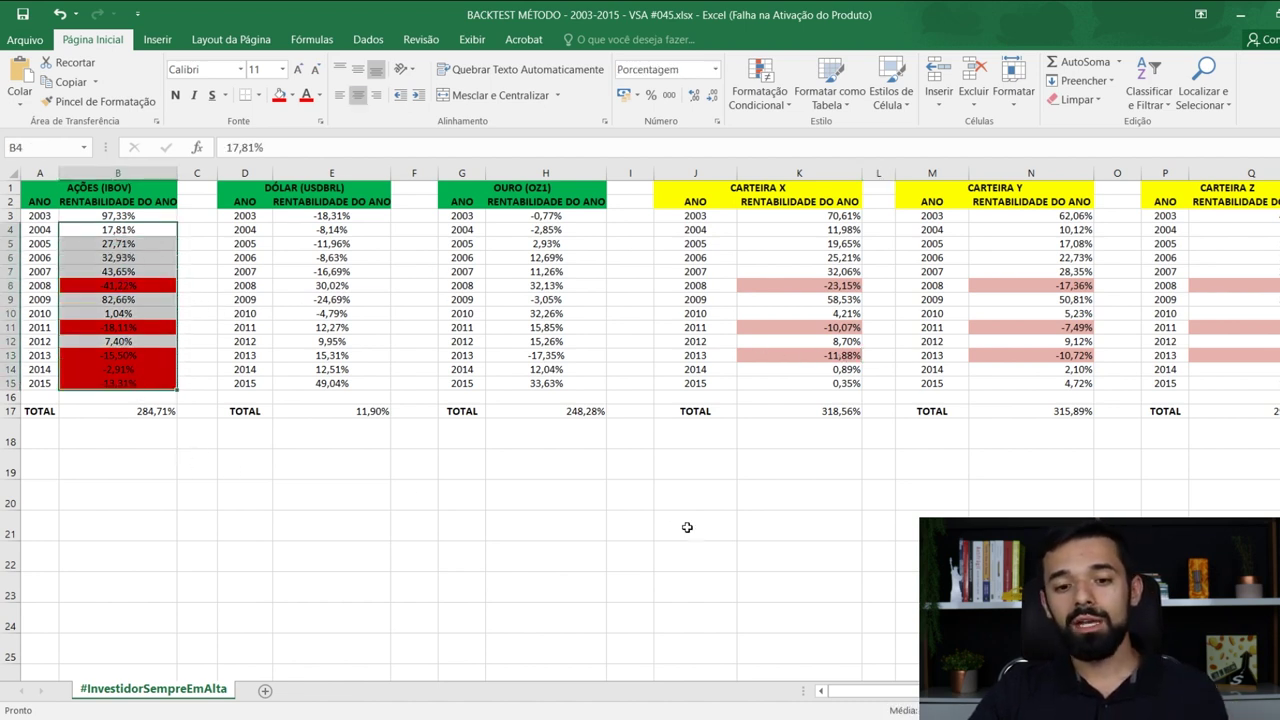
left_click(702, 463)
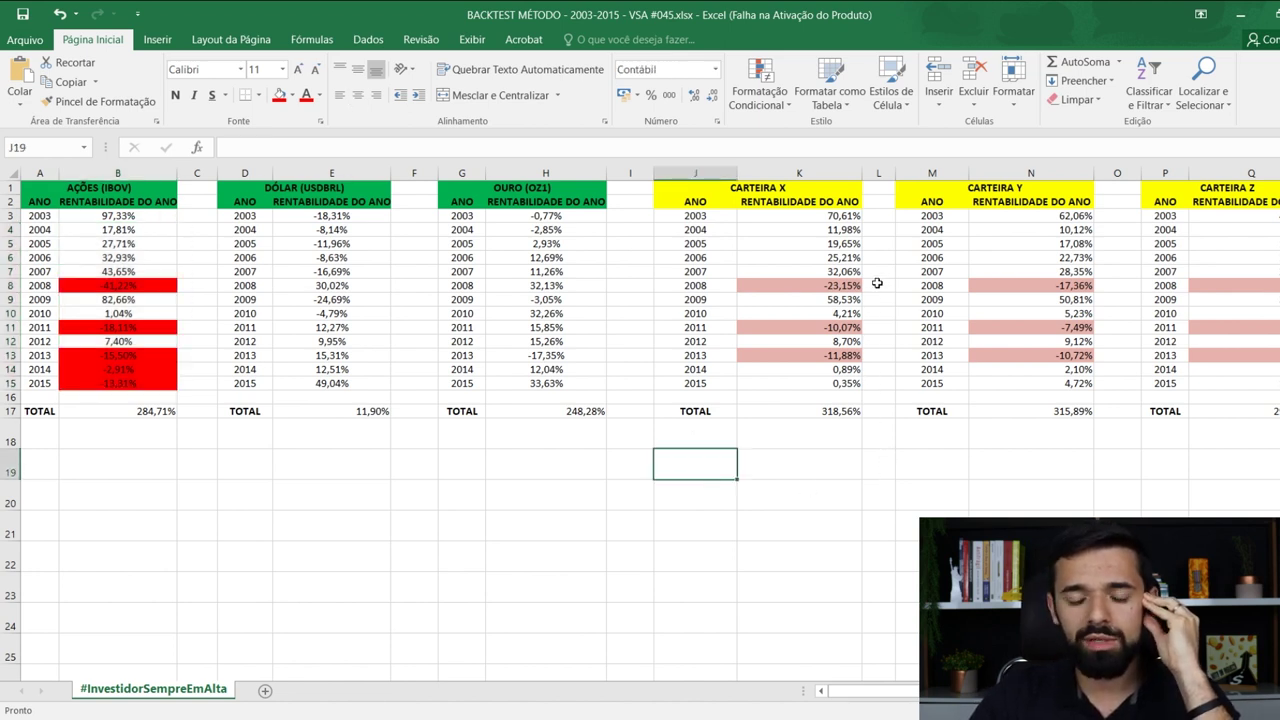
- Inspect the accumulated totals in row 17 for Carteira X and AÇÕES (IBOV)
left_click(893, 523)
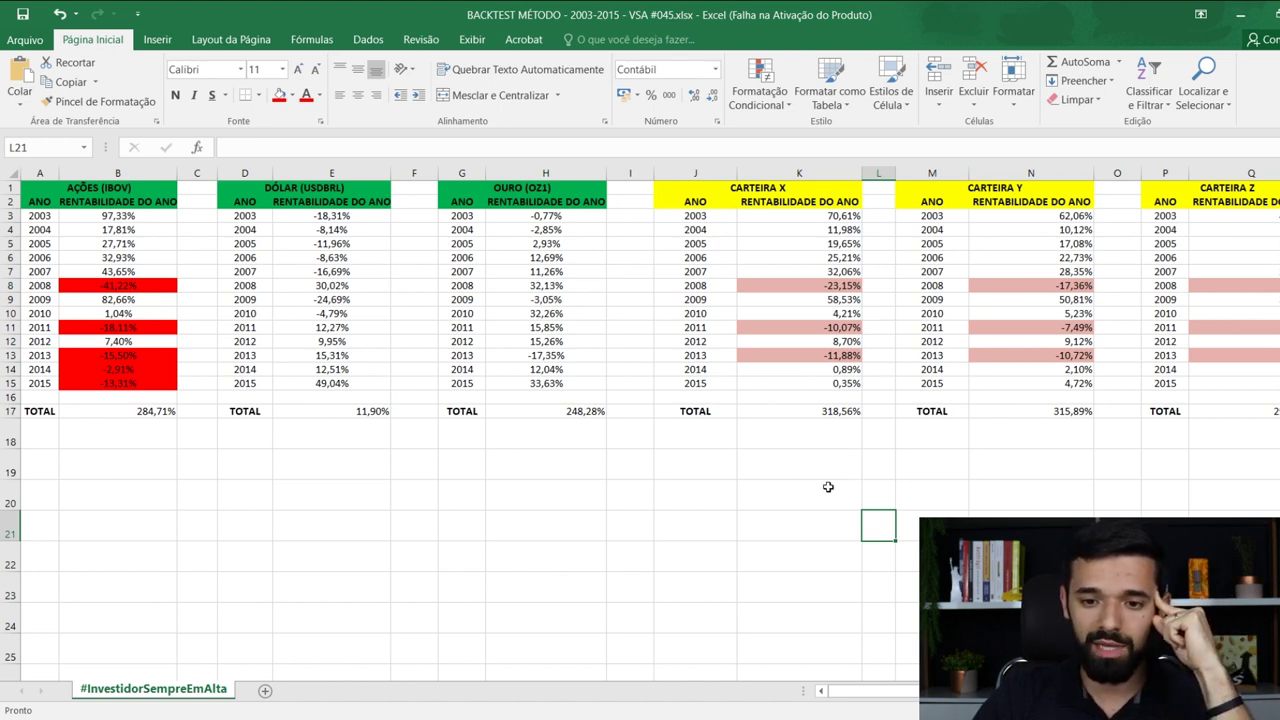
left_click(842, 416)
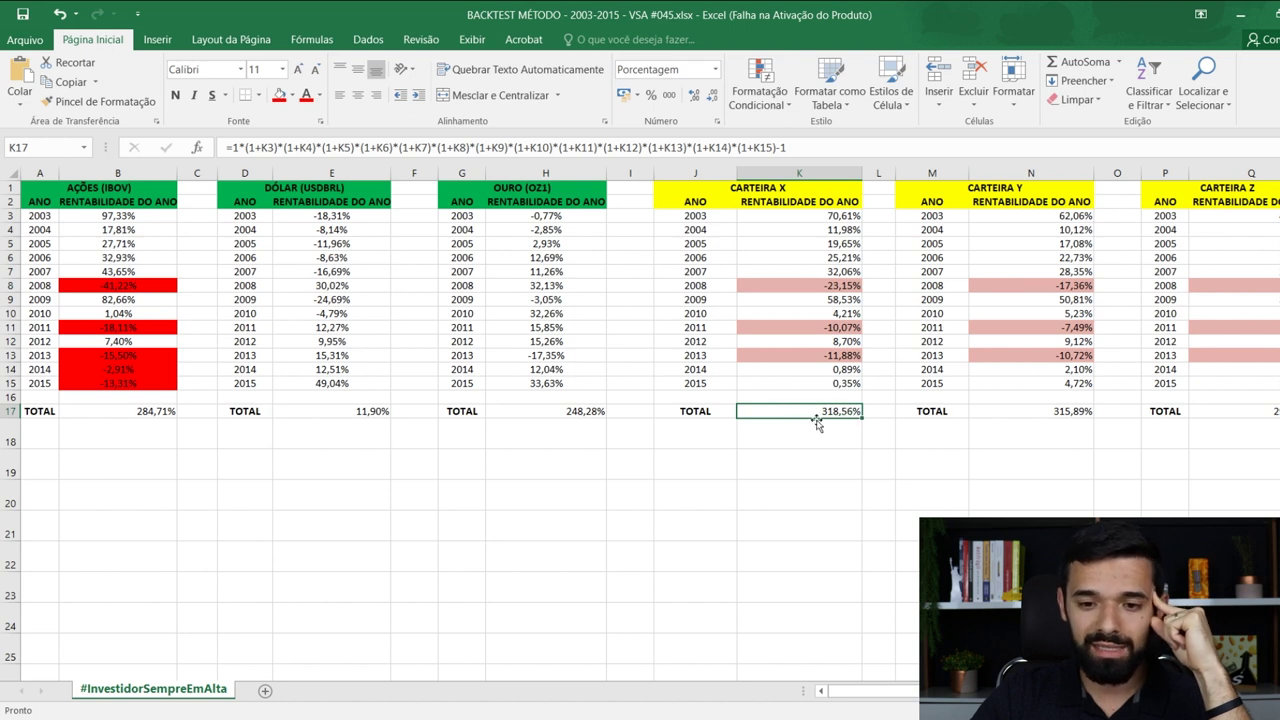
left_click(139, 413)
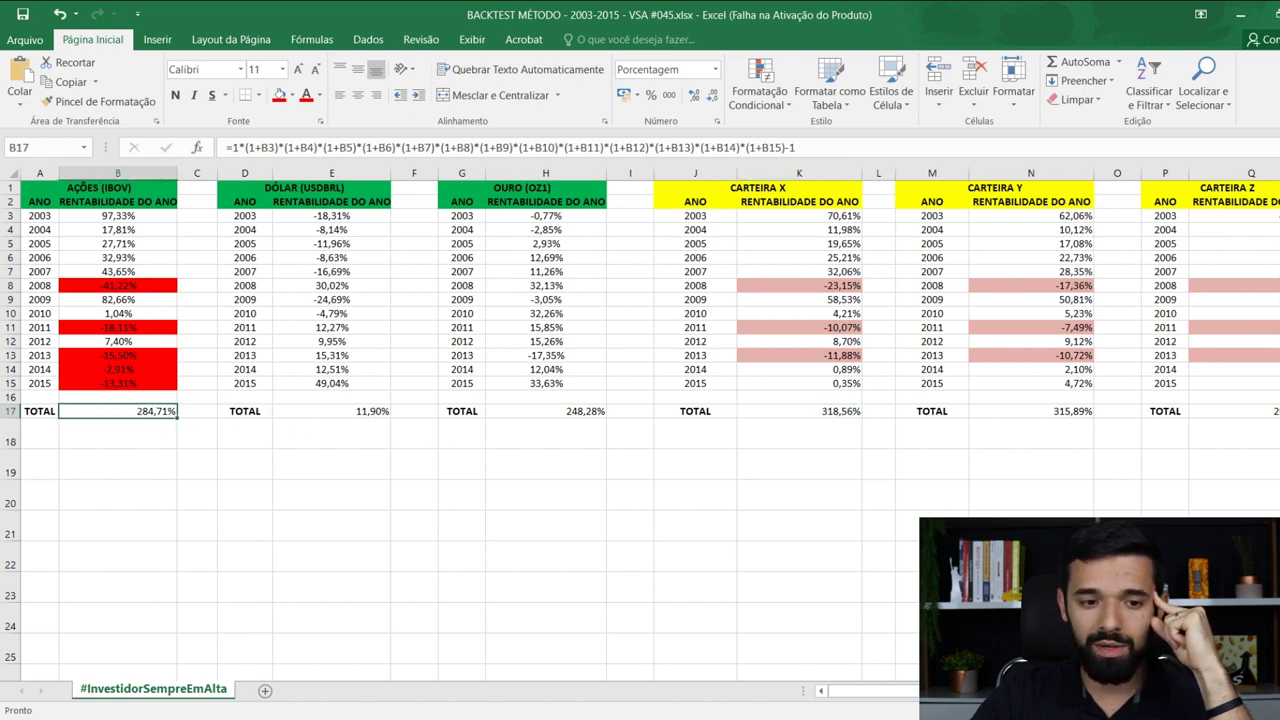
- Enter the label DIF RENTABILIDADE in cell J19, below the Carteira X total
left_click(540, 440)
left_click(790, 465)
left_click(708, 473)
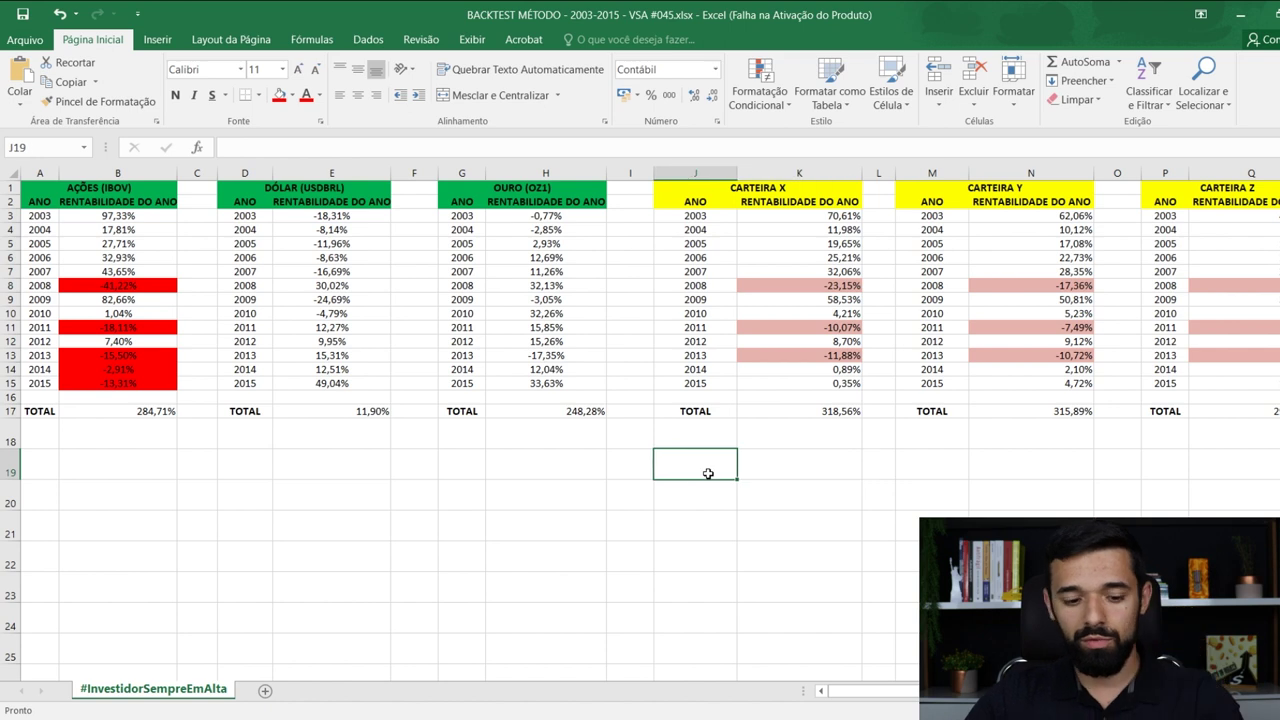
type("DIF RENTABILIDADE")
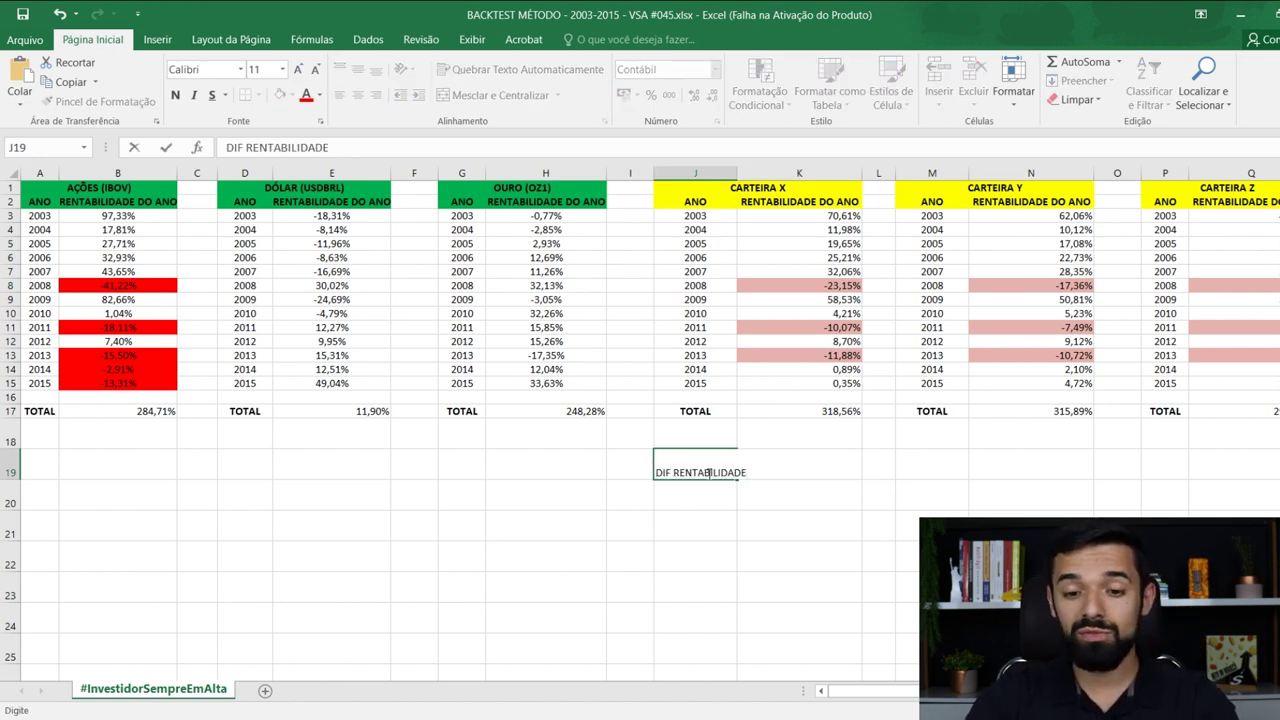
left_click(900, 488)
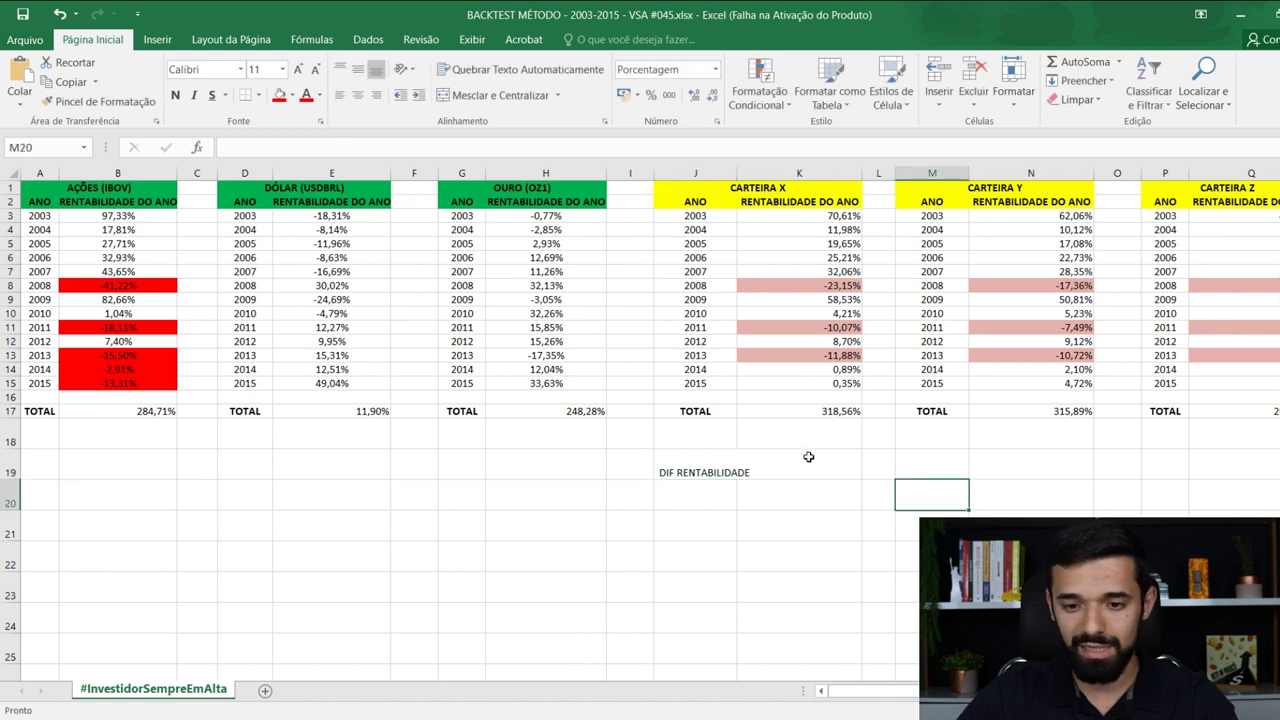
- Calculate the return difference between Carteira X and IBOV in K19 with the formula =K17-B17
left_click(808, 456)
type("=")
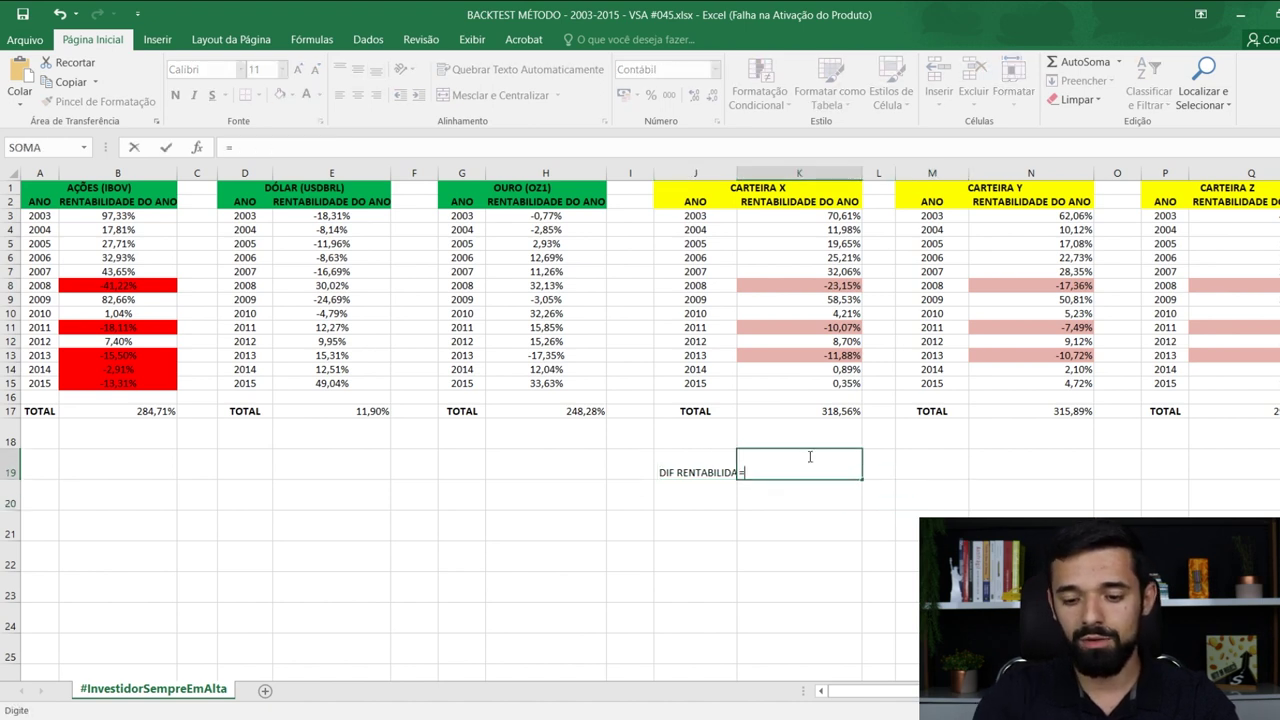
left_click(843, 411)
type("-")
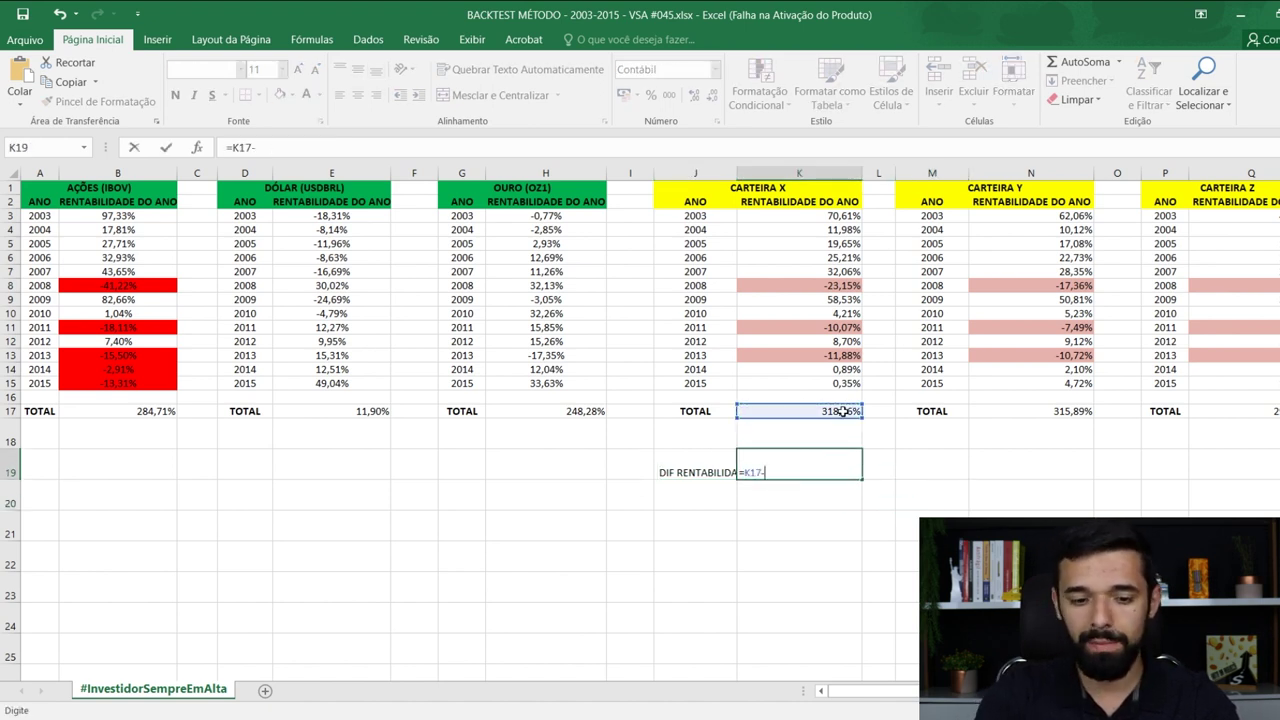
left_click(120, 419)
key("Return")
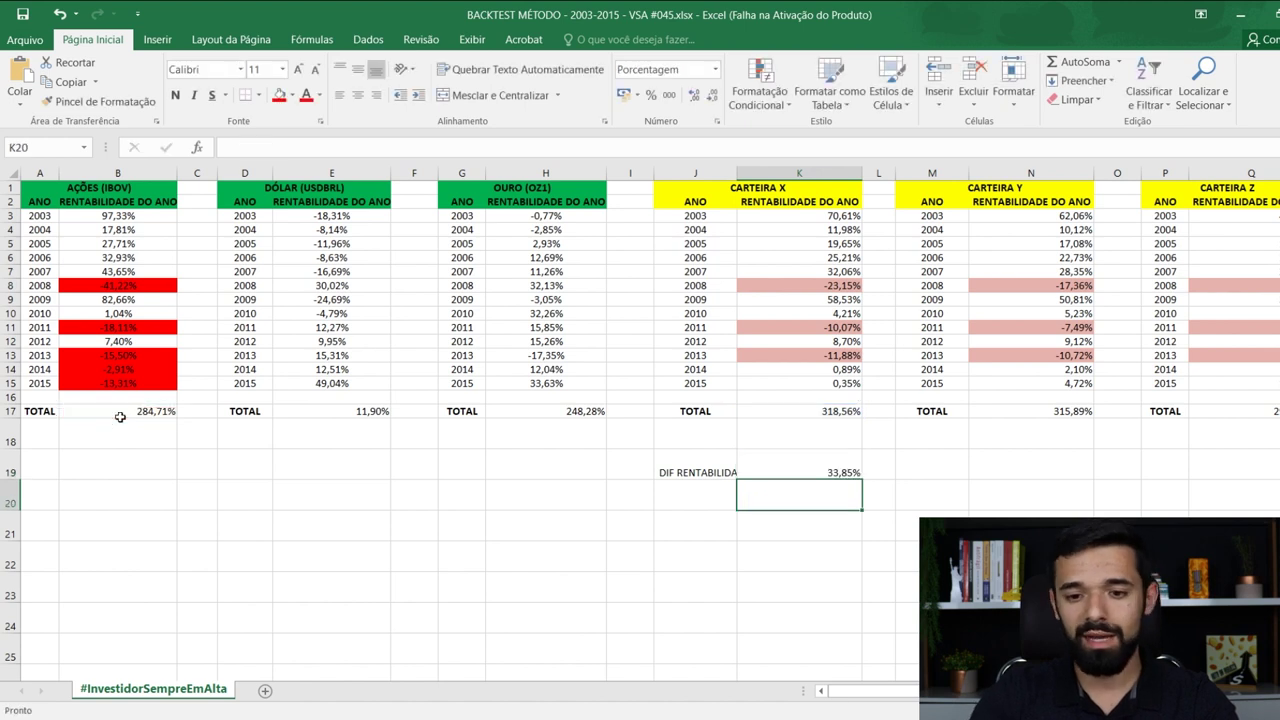
- Fill the return difference in K19 with green and widen column J to fit the DIF RENTABILIDADE label
left_click(839, 468)
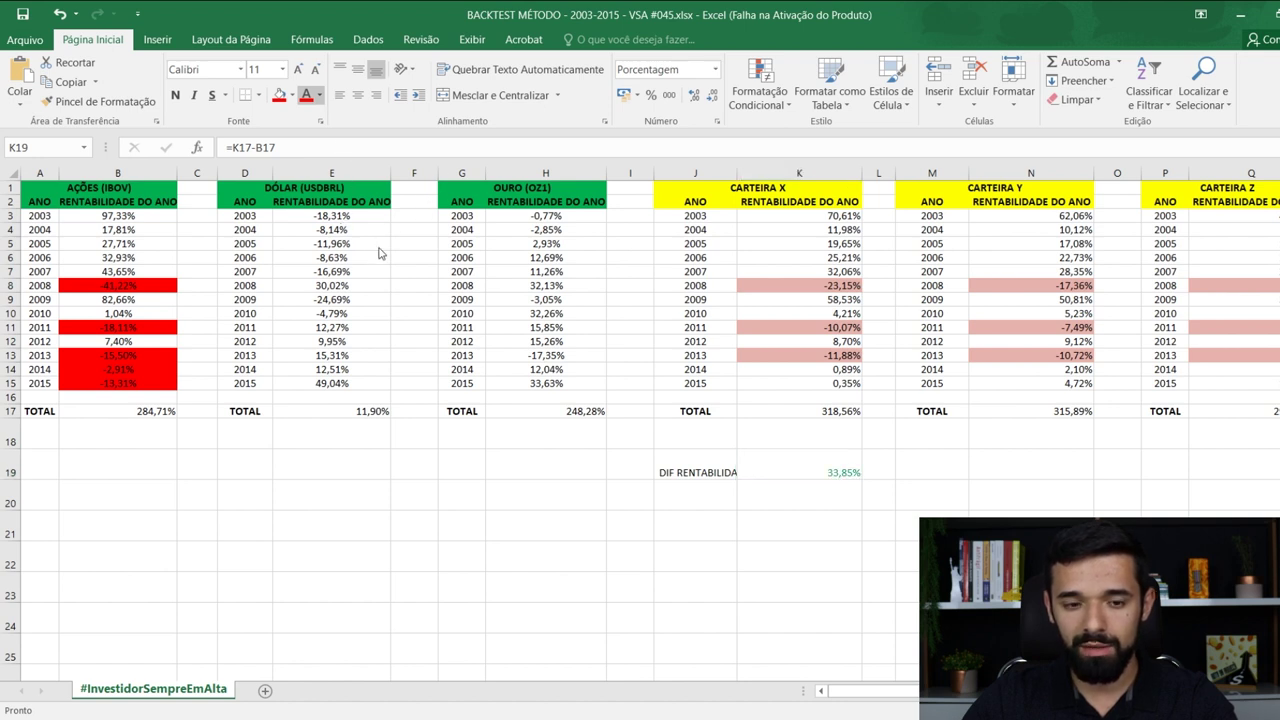
left_click(279, 95)
left_click(789, 489)
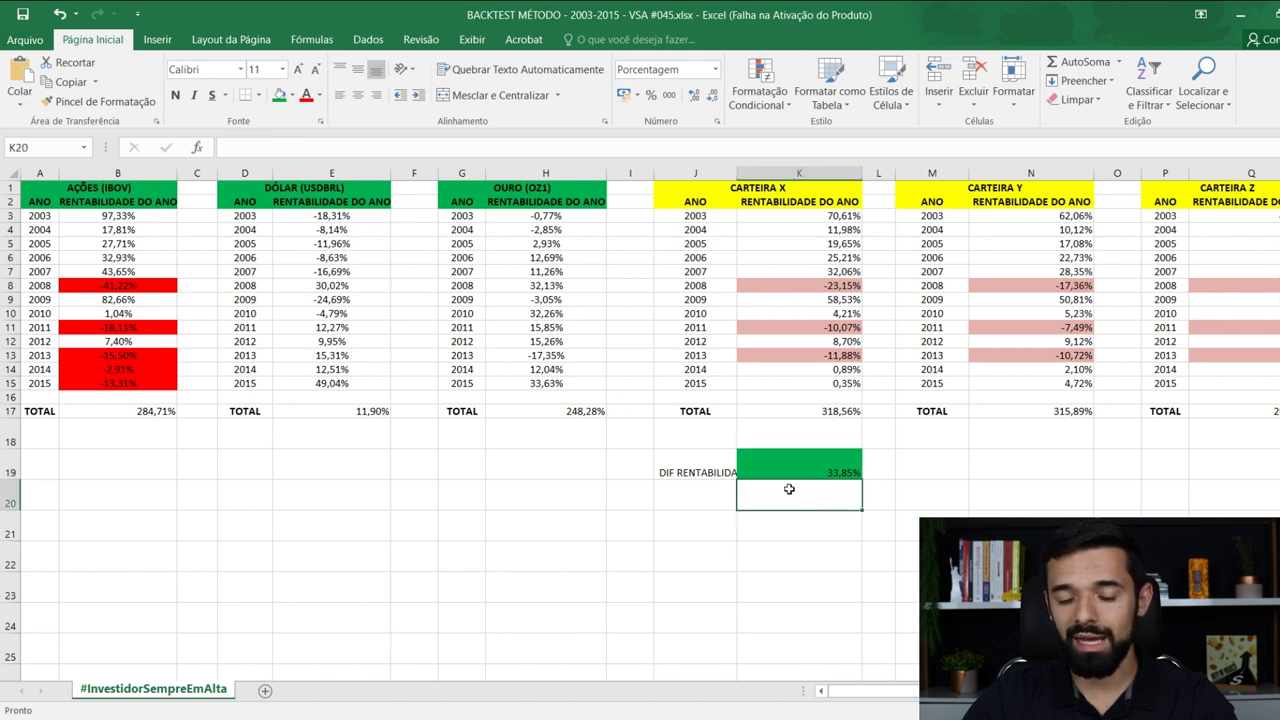
left_click_drag(733, 170, 754, 170)
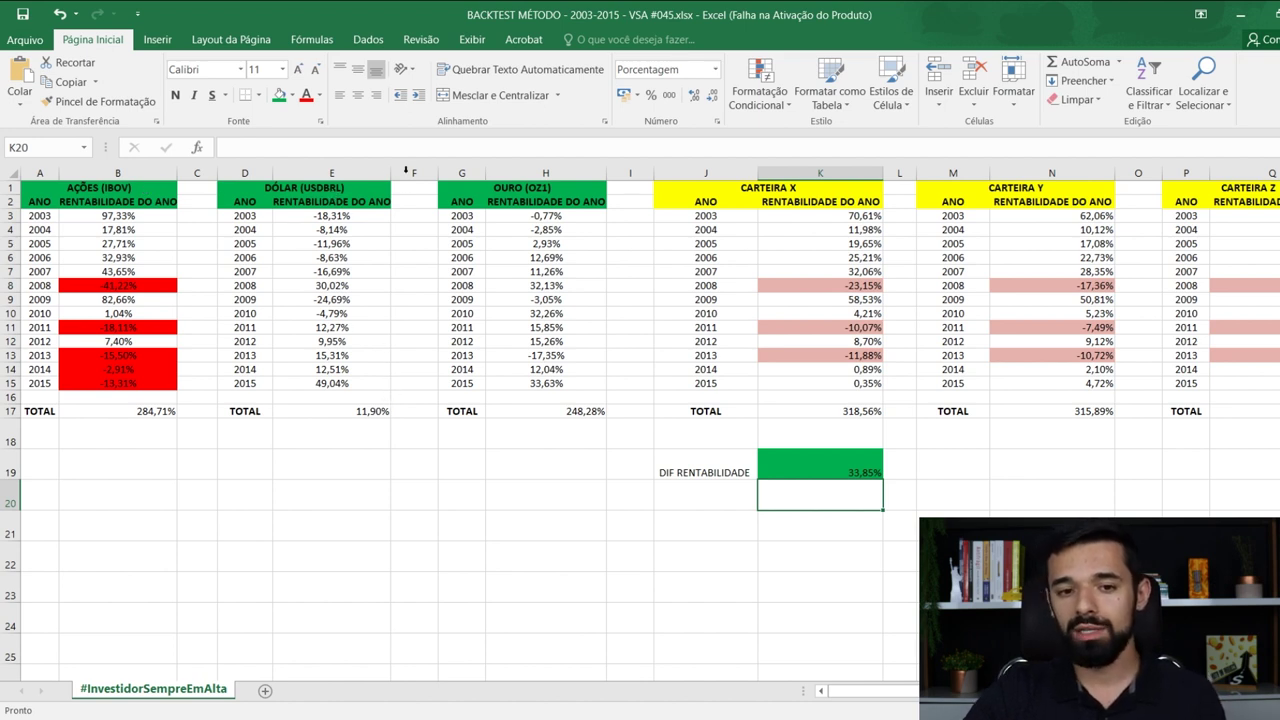
- Review the IBOV 2008 return alongside the DIF RENTABILIDADE row under Carteira X
left_click(721, 525)
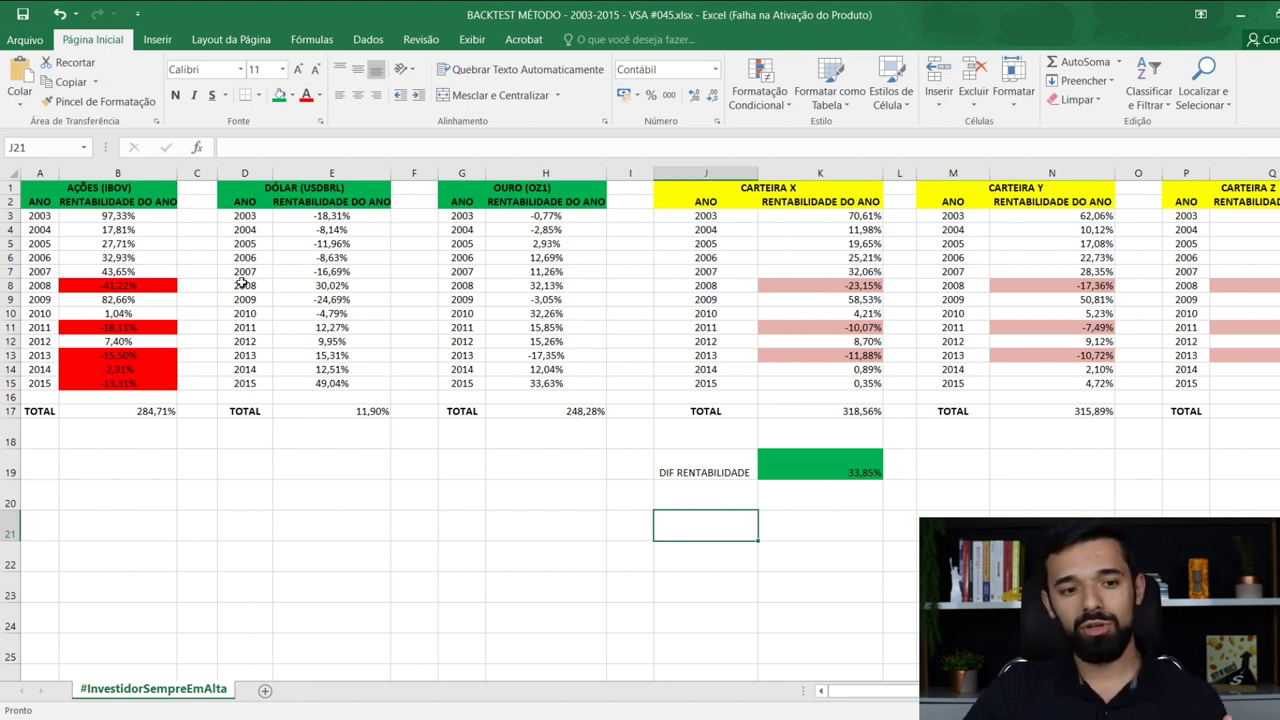
left_click(121, 287)
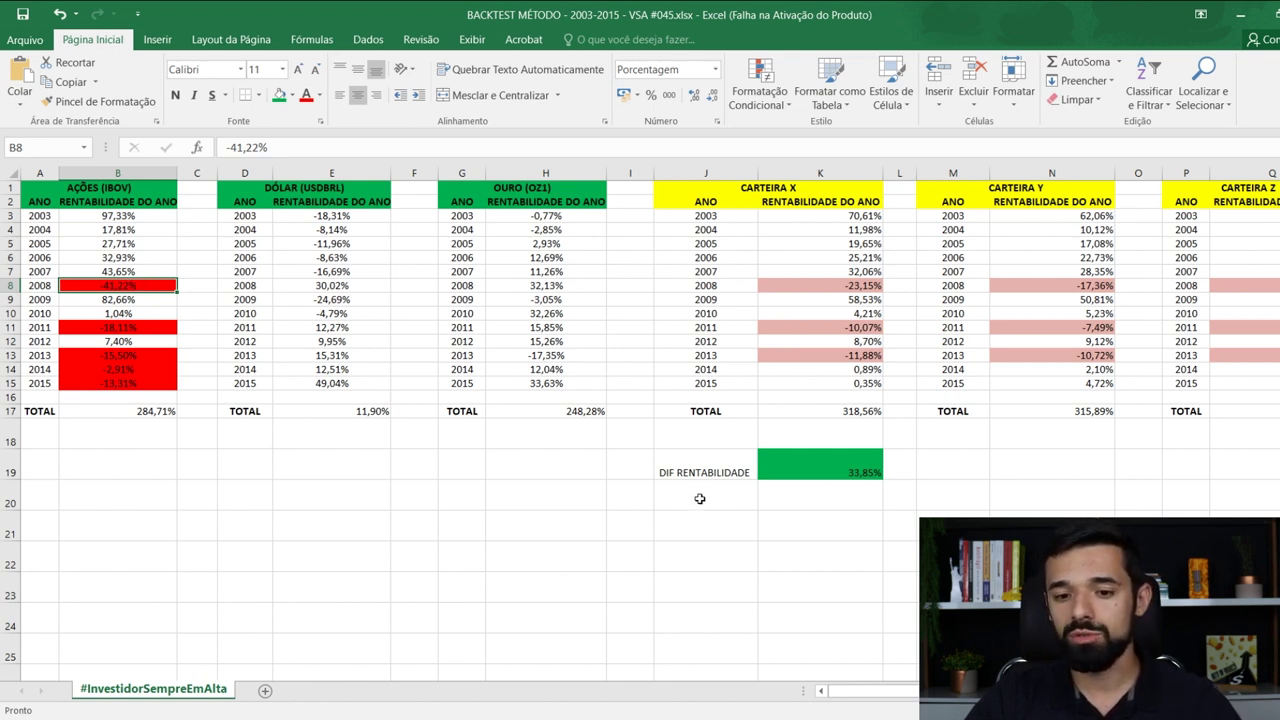
left_click(638, 559)
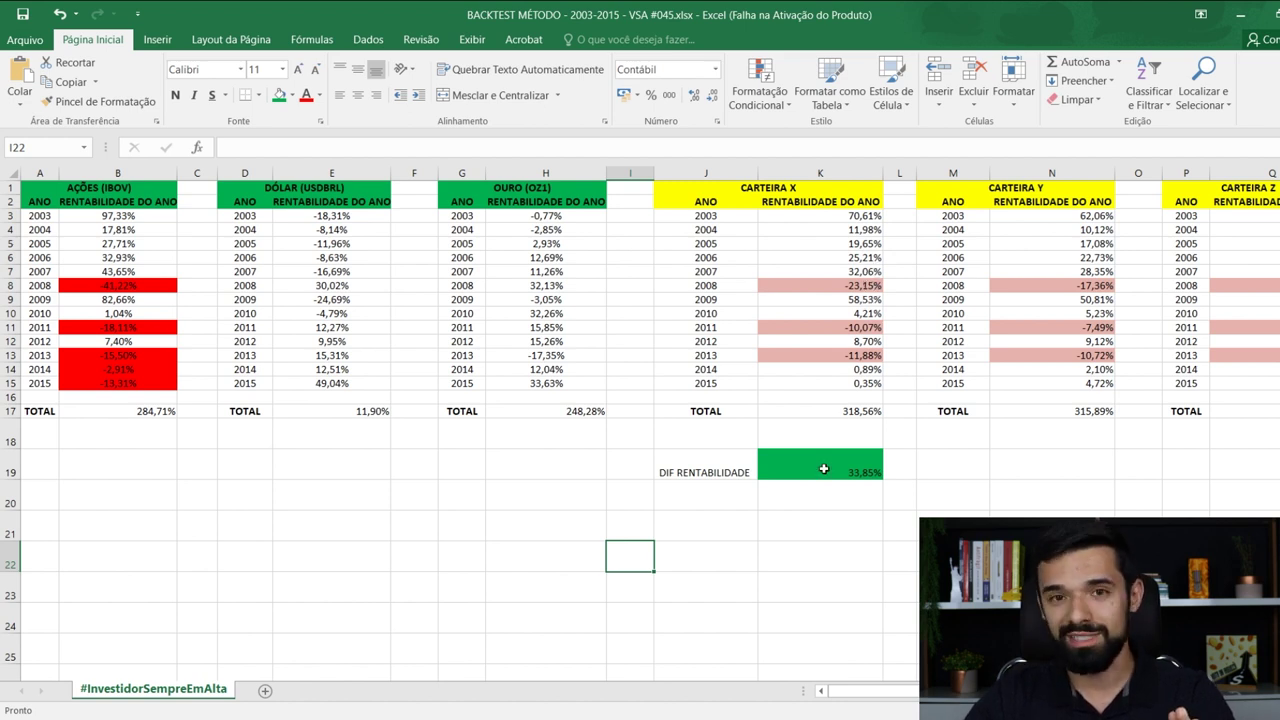
left_click(696, 524)
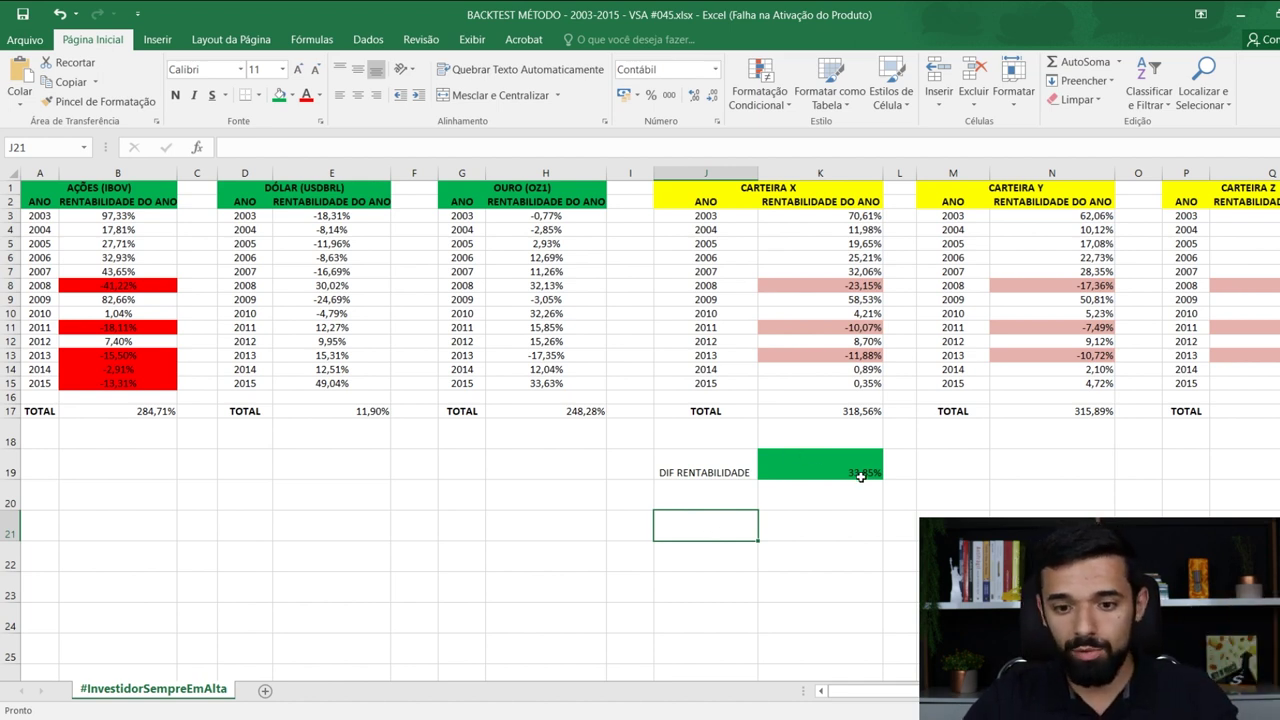
left_click_drag(855, 470, 715, 470)
left_click(783, 558)
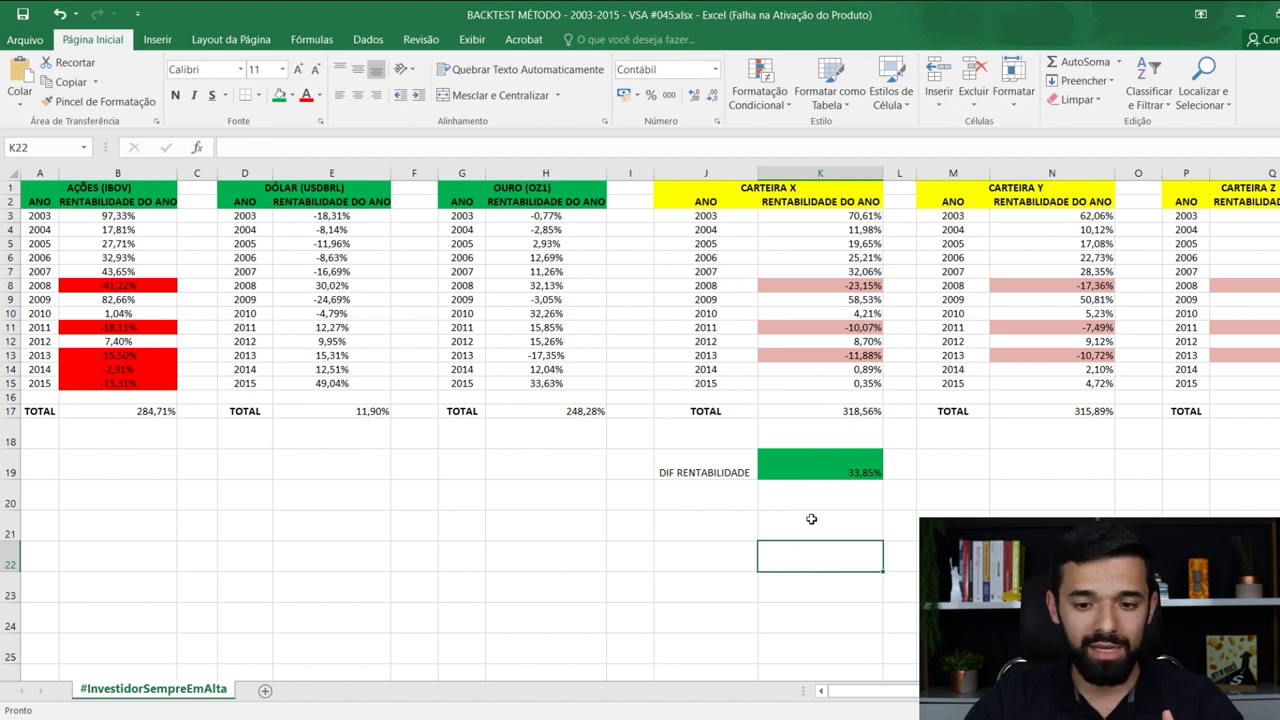
- Enter the label DIF RISCO in cell J20, directly below DIF RENTABILIDADE
left_click(725, 502)
type("D")
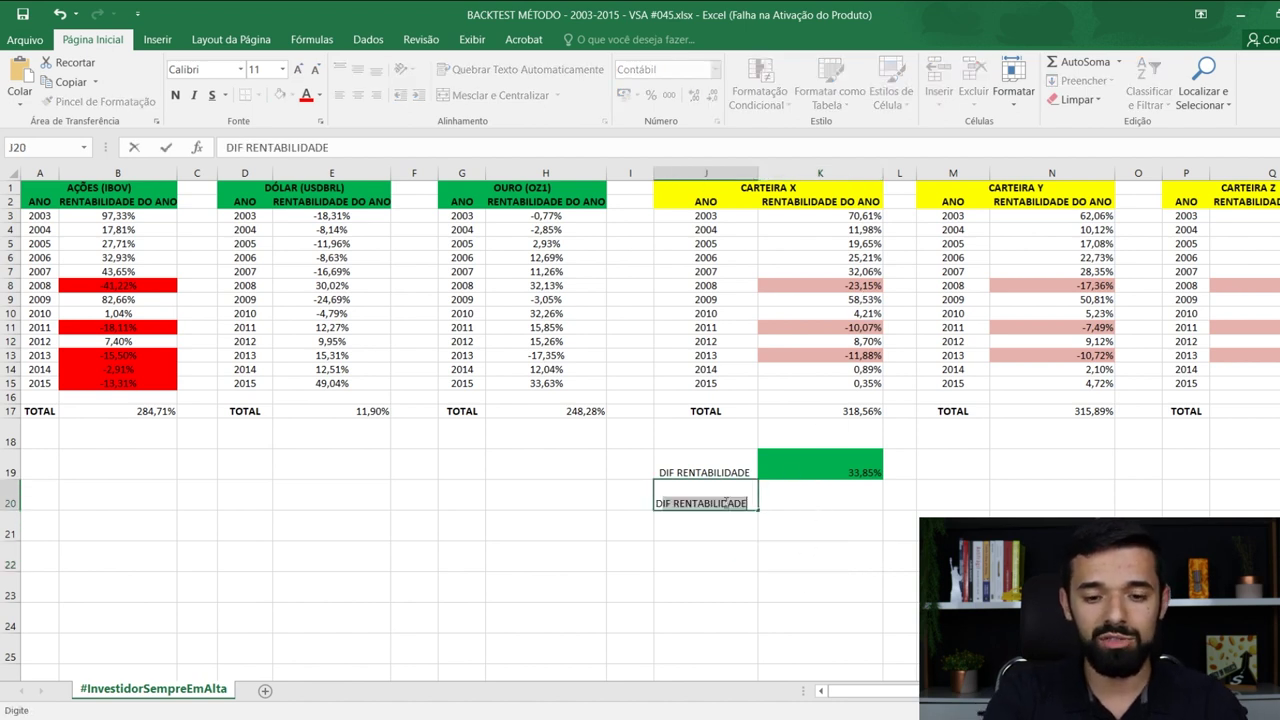
type("IF RISCO")
key("Return")
- Divide Carteira X's 2008 loss by the IBOV's in the DIF RISCO cell K20 with the formula =23,15/41,22
key("Up")
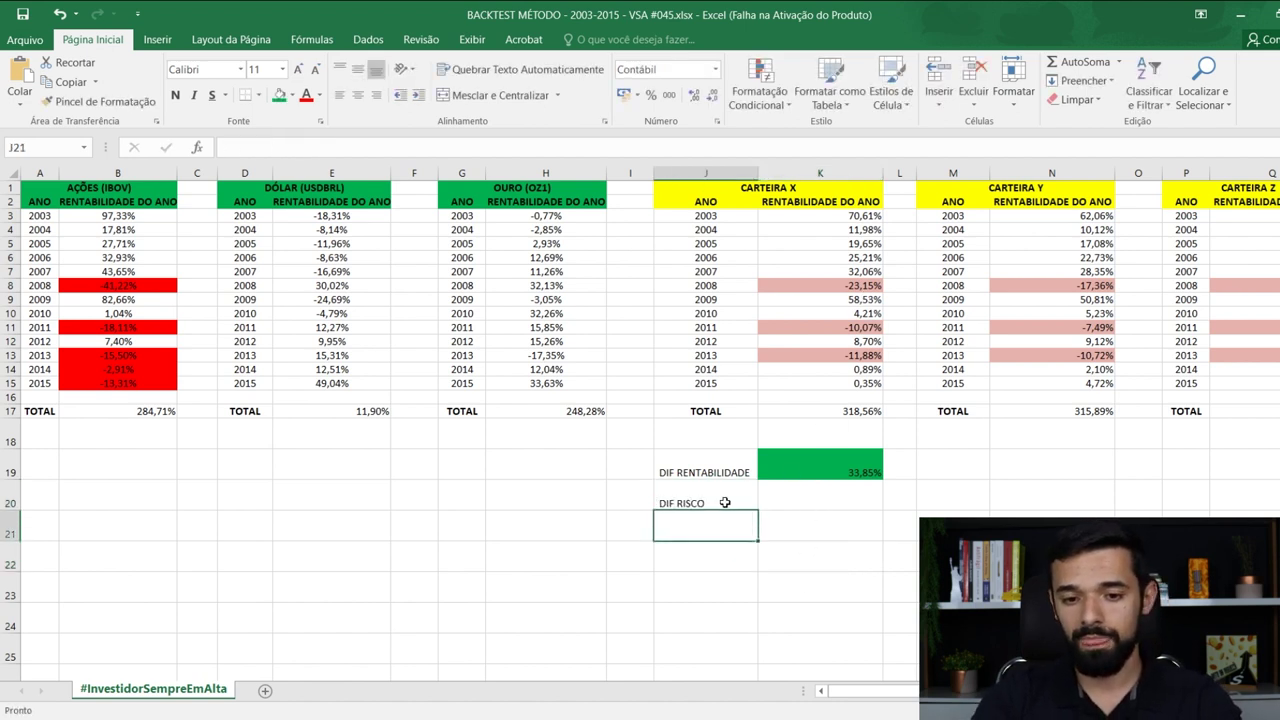
key("Right")
type("=")
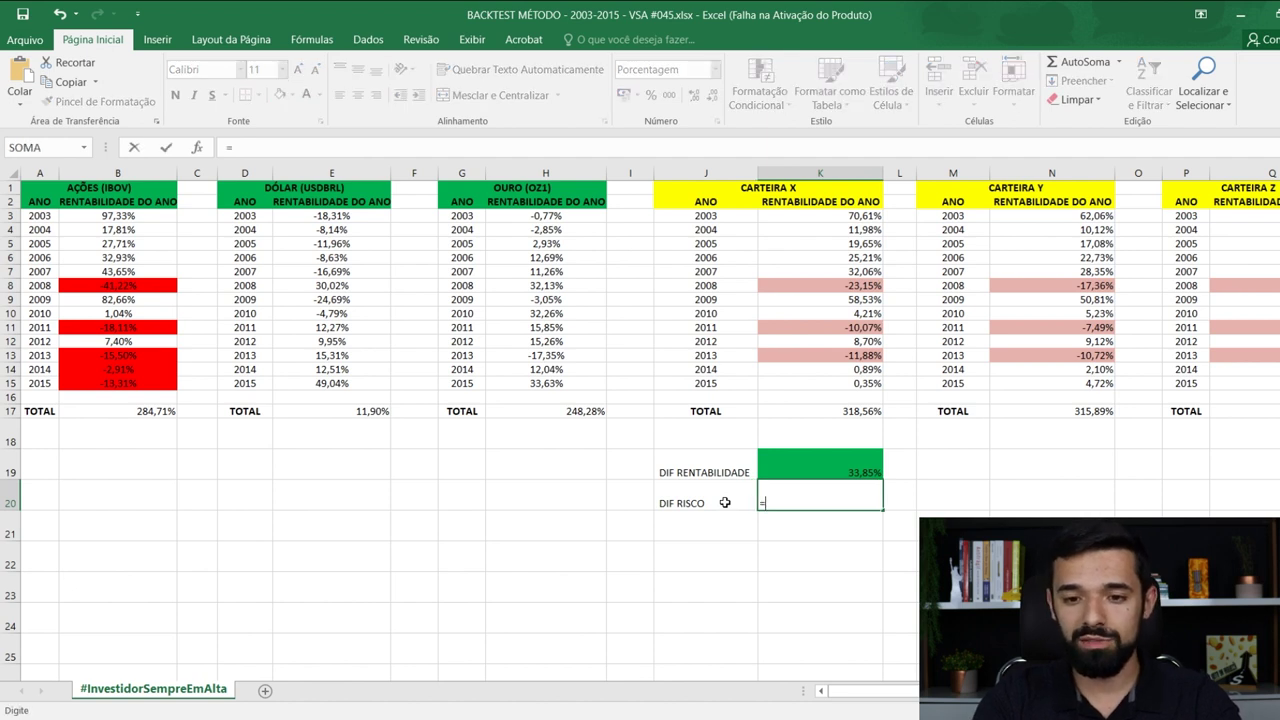
type("23")
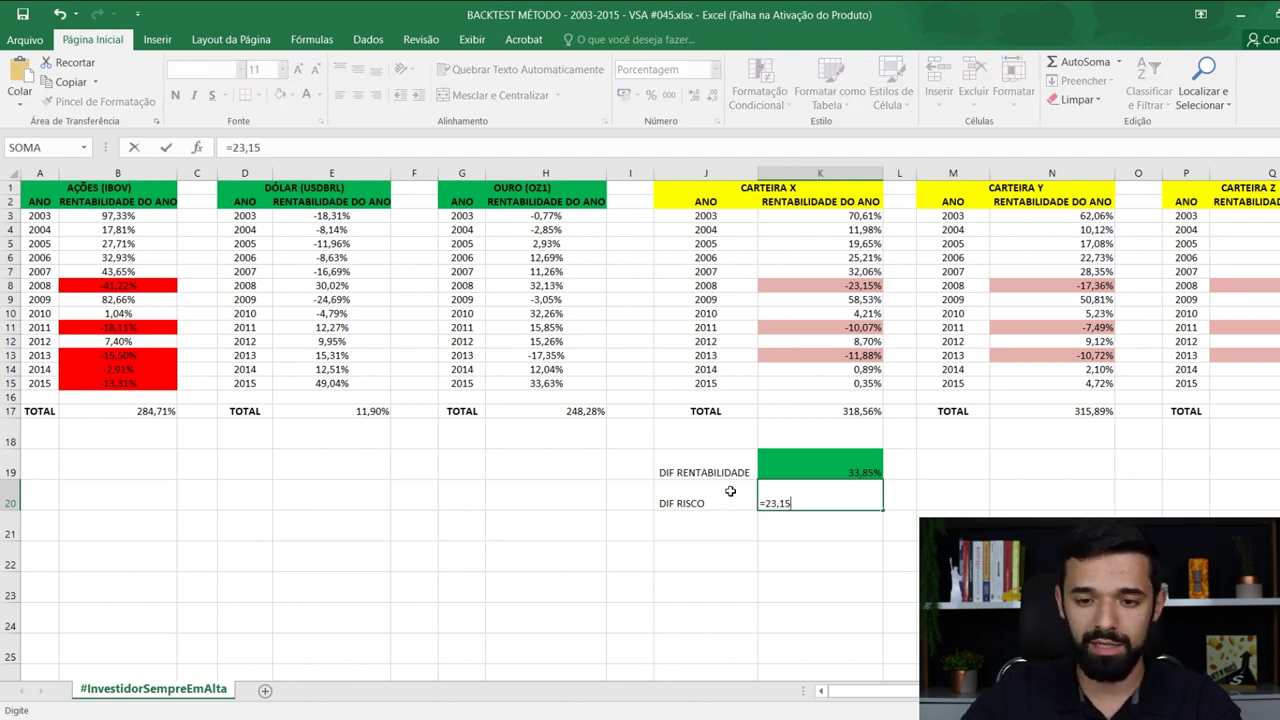
type(",15/")
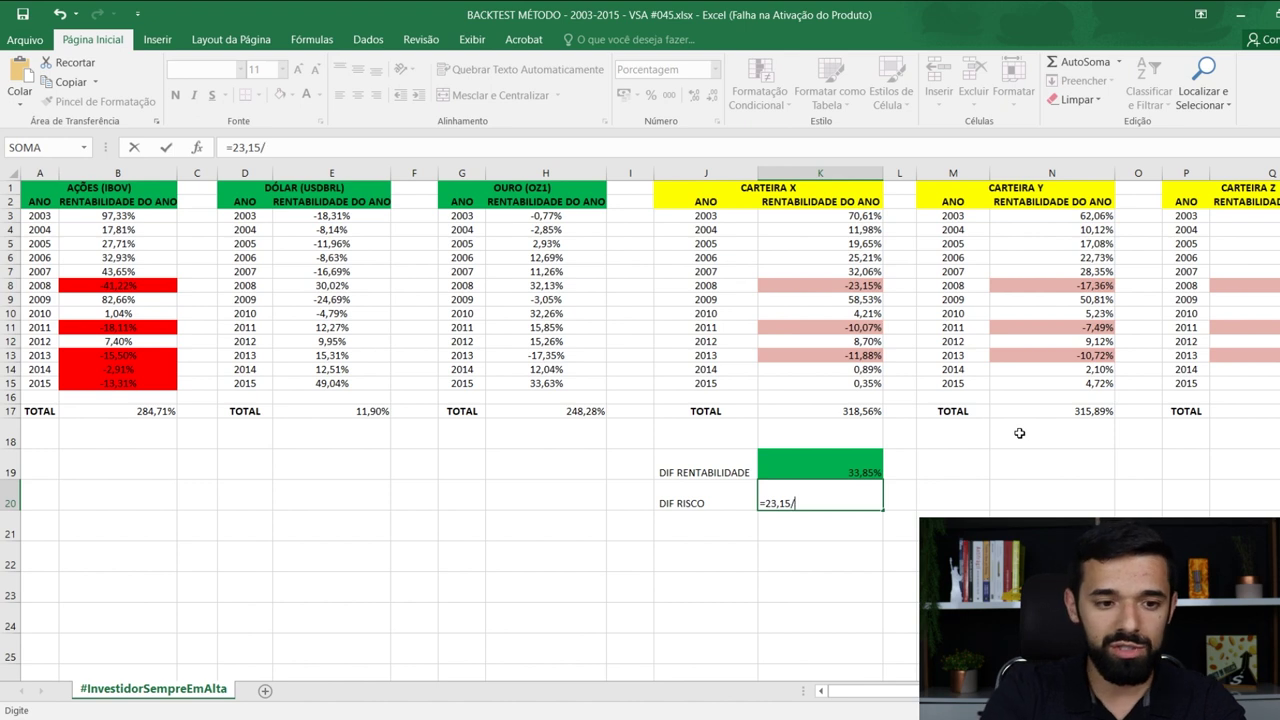
type("41,22")
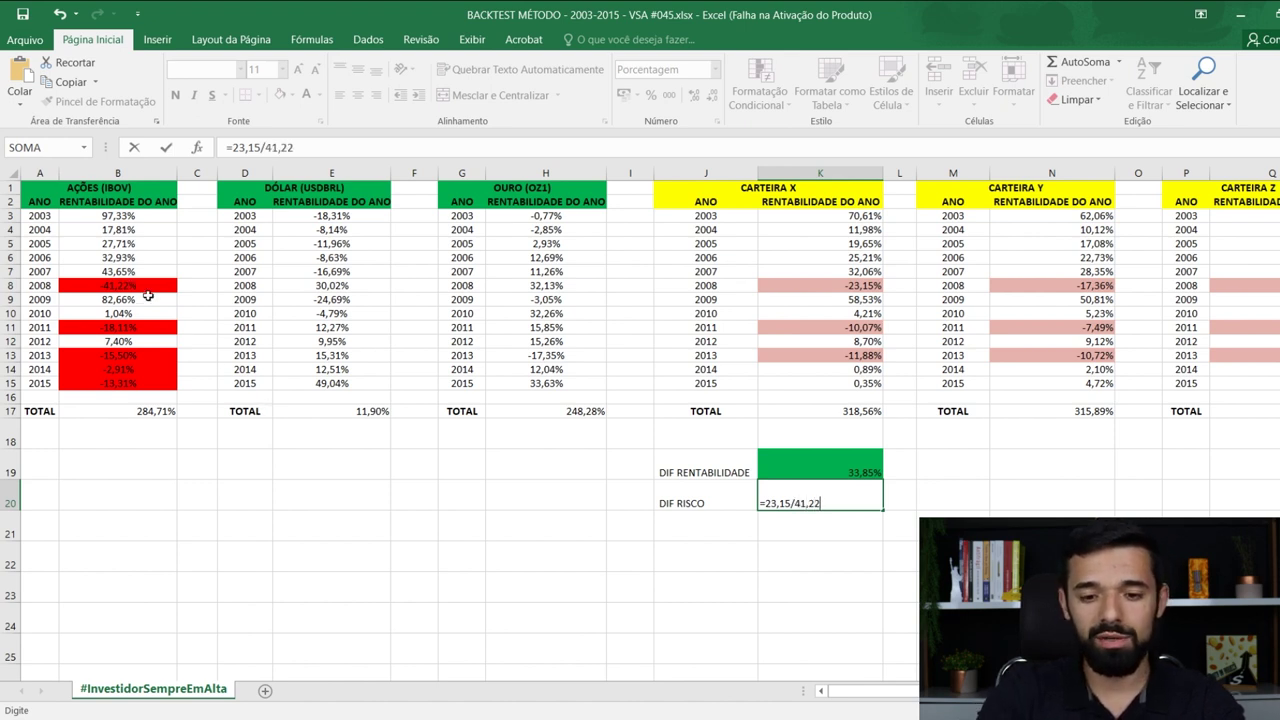
key("Return")
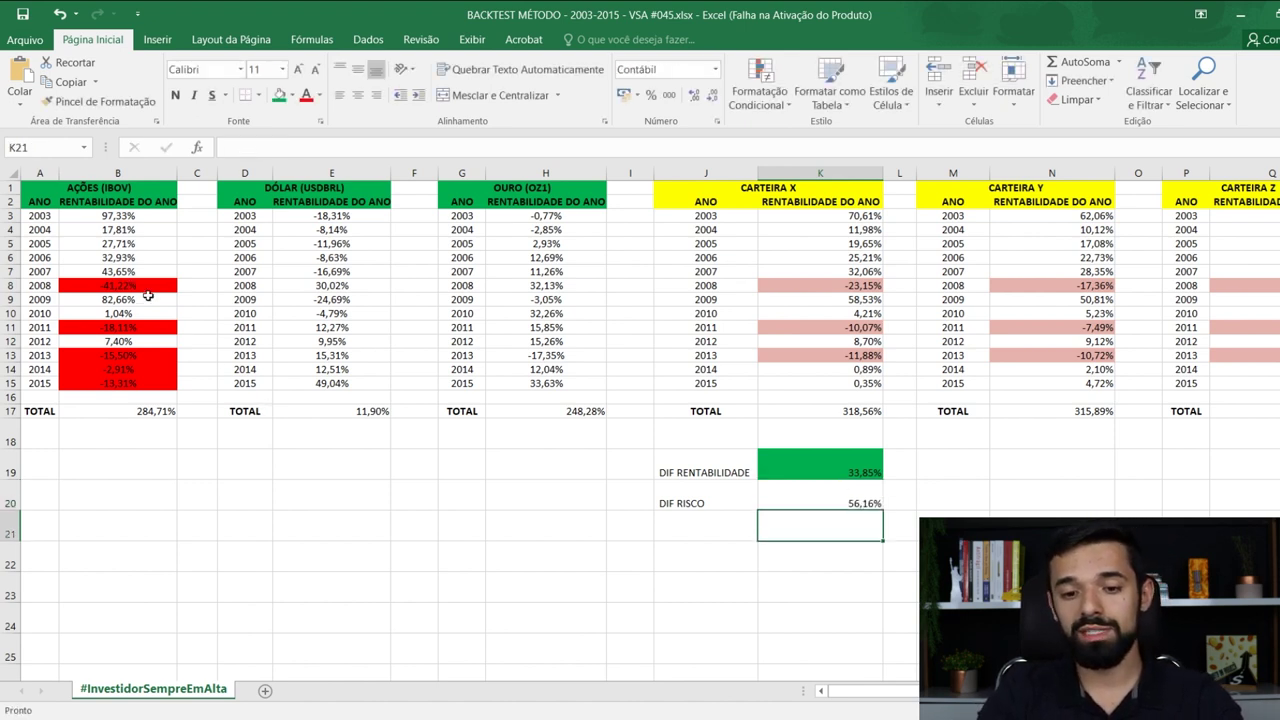
- Extend the DIF RISCO formula in K20 to =23,15/41,22-1 and fill the cell with red
key("Up")
key("F2")
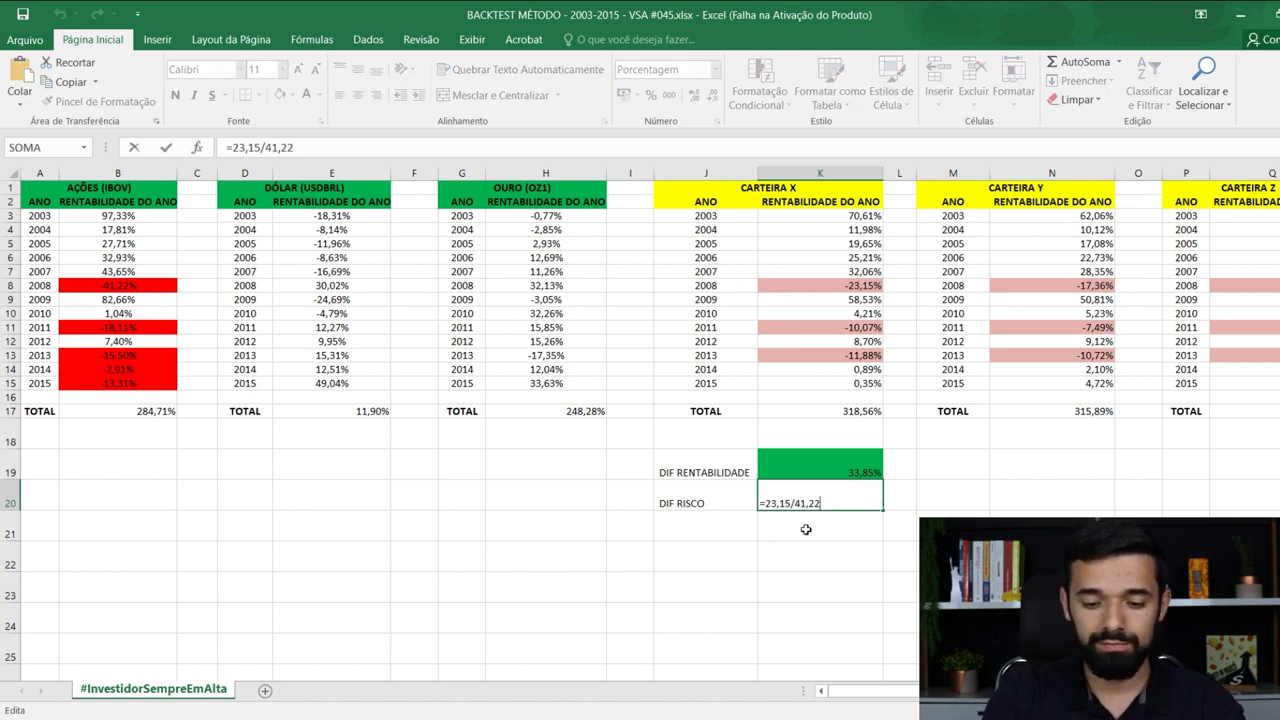
type("-1")
key("Return")
key("Up")
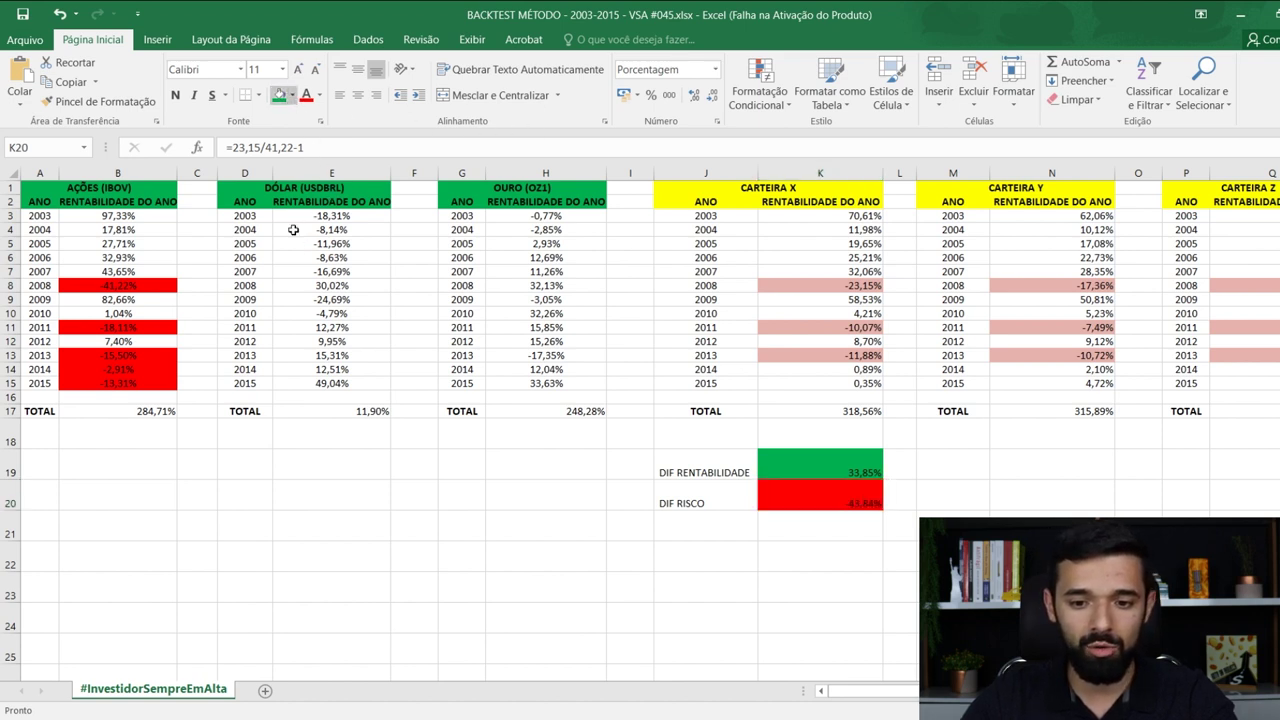
- Format the return and risk differences in K19:K20 as centred, bold text at font size 15
left_click(858, 474)
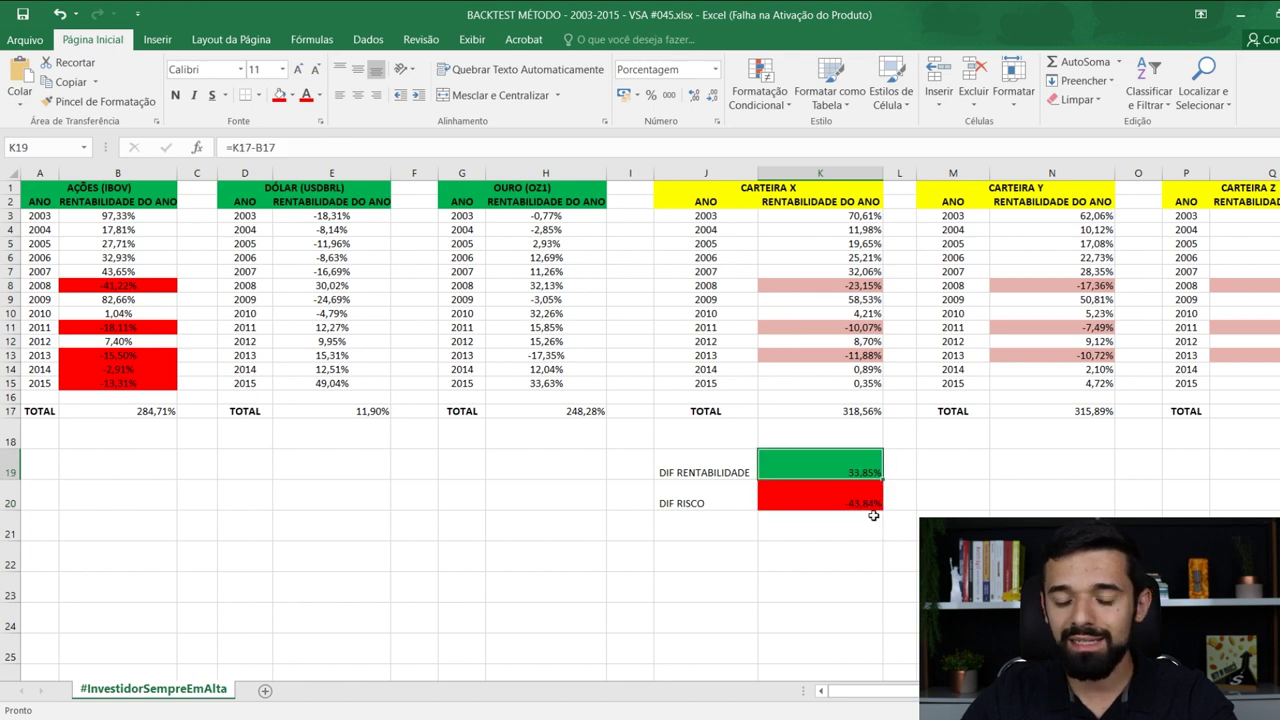
left_click_drag(872, 502, 865, 476)
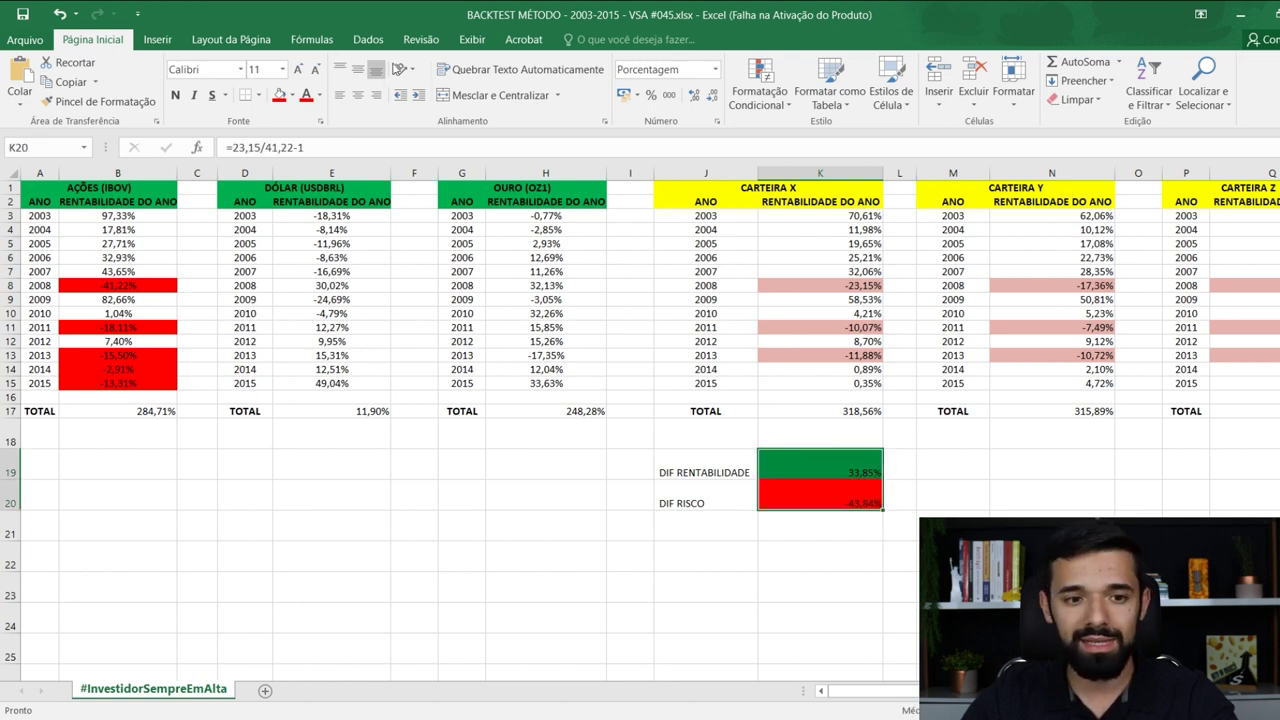
left_click(357, 95)
left_click(175, 95)
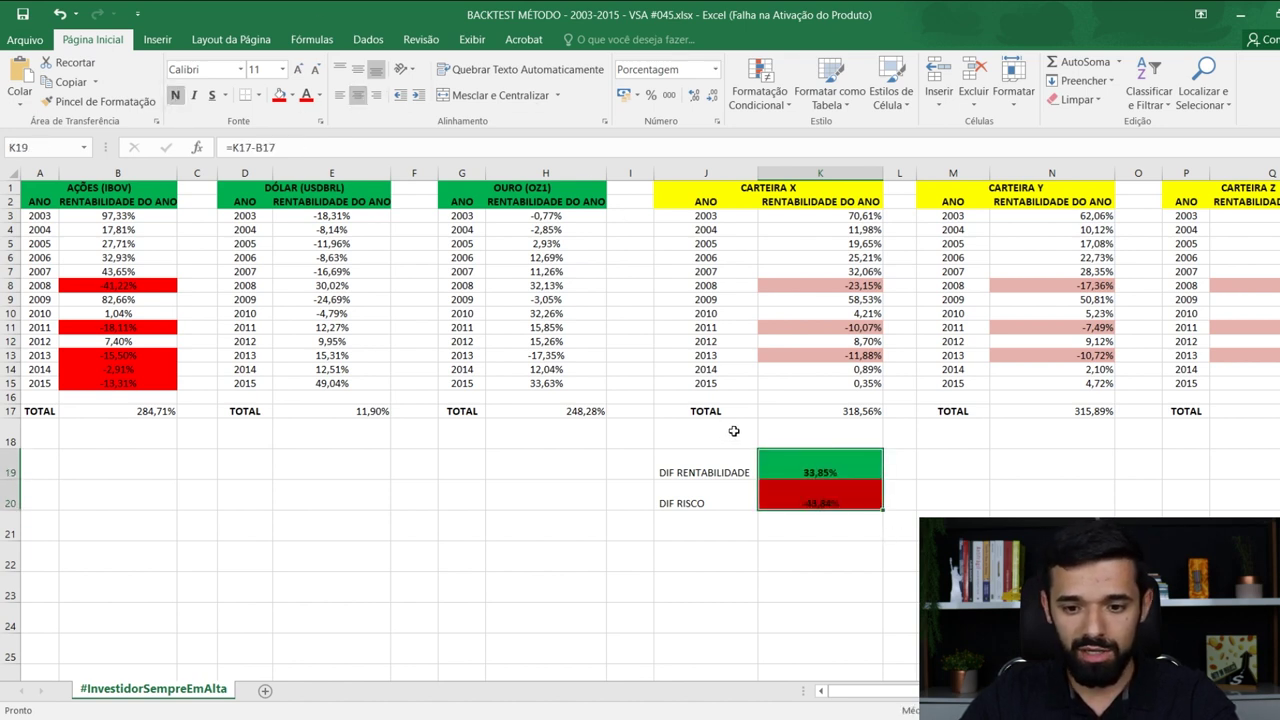
left_click_drag(834, 497, 834, 472)
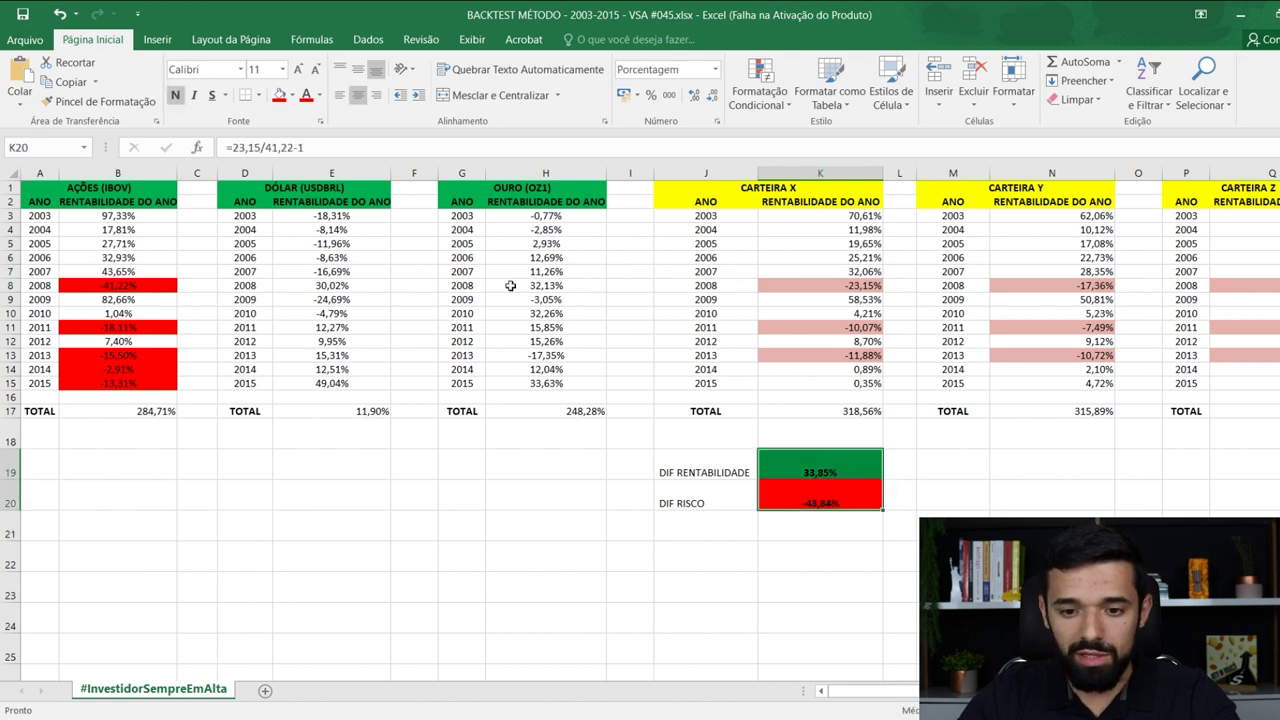
left_click(262, 69)
type("15")
key("Return")
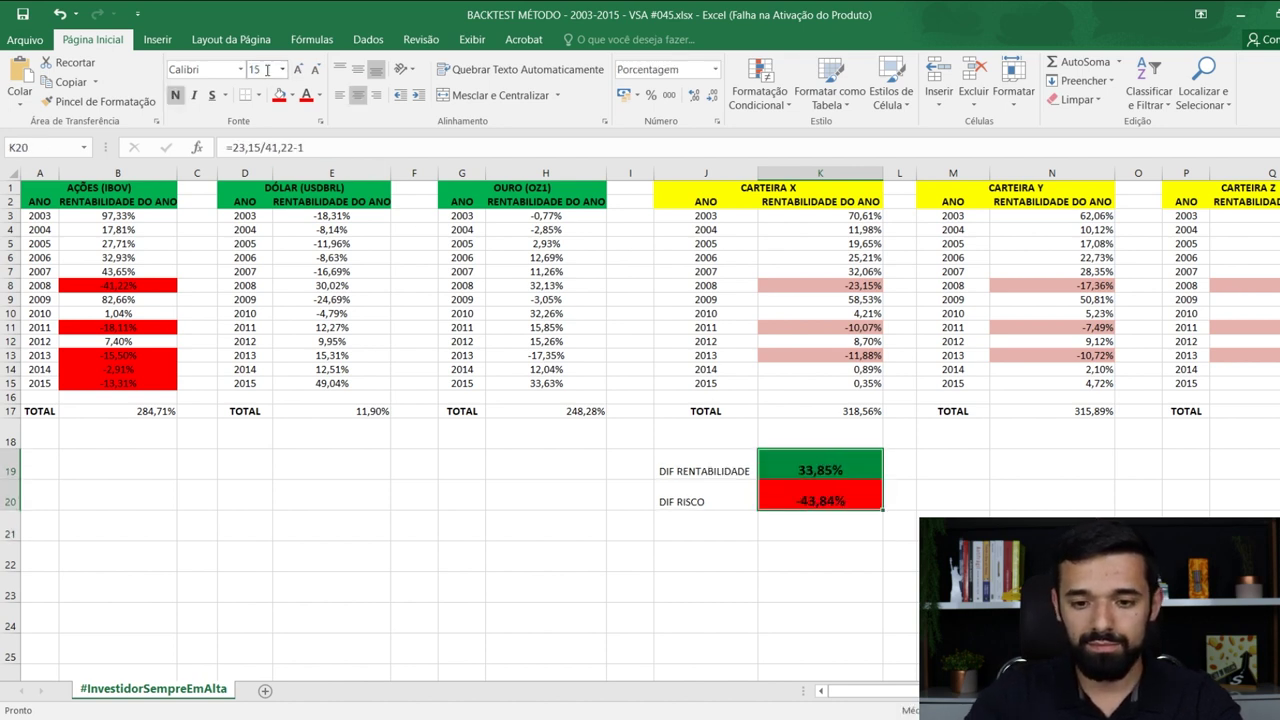
key("Down")
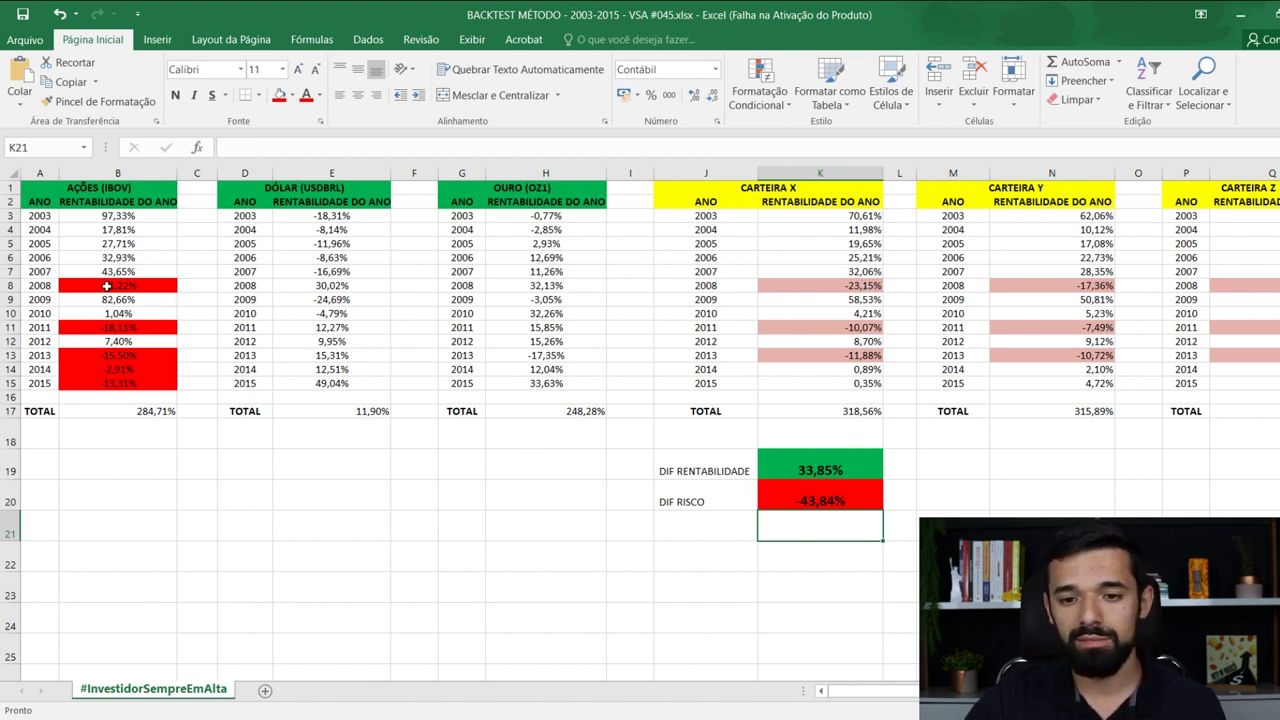
- Review Carteira X's return and risk differences alongside its years, the IBOV returns from 2008 to 2015, and the stock, dollar and gold tables
left_click(837, 493)
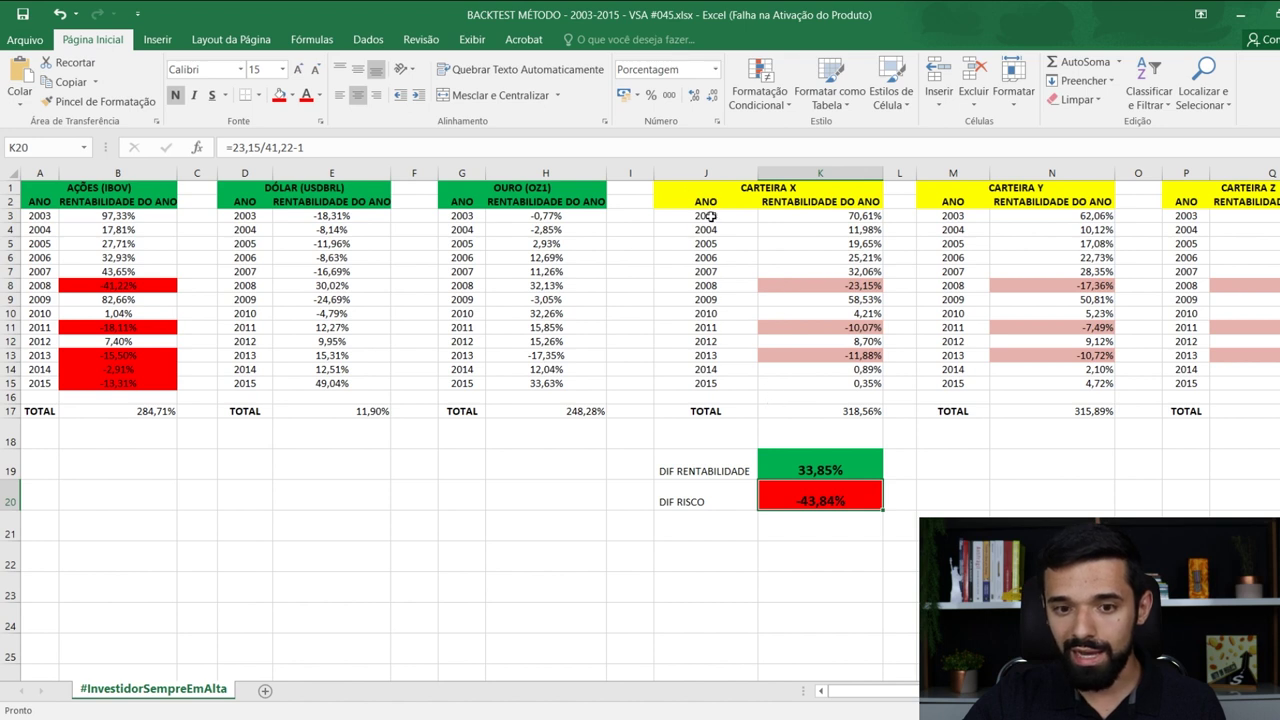
left_click_drag(708, 215, 741, 386)
left_click(830, 470)
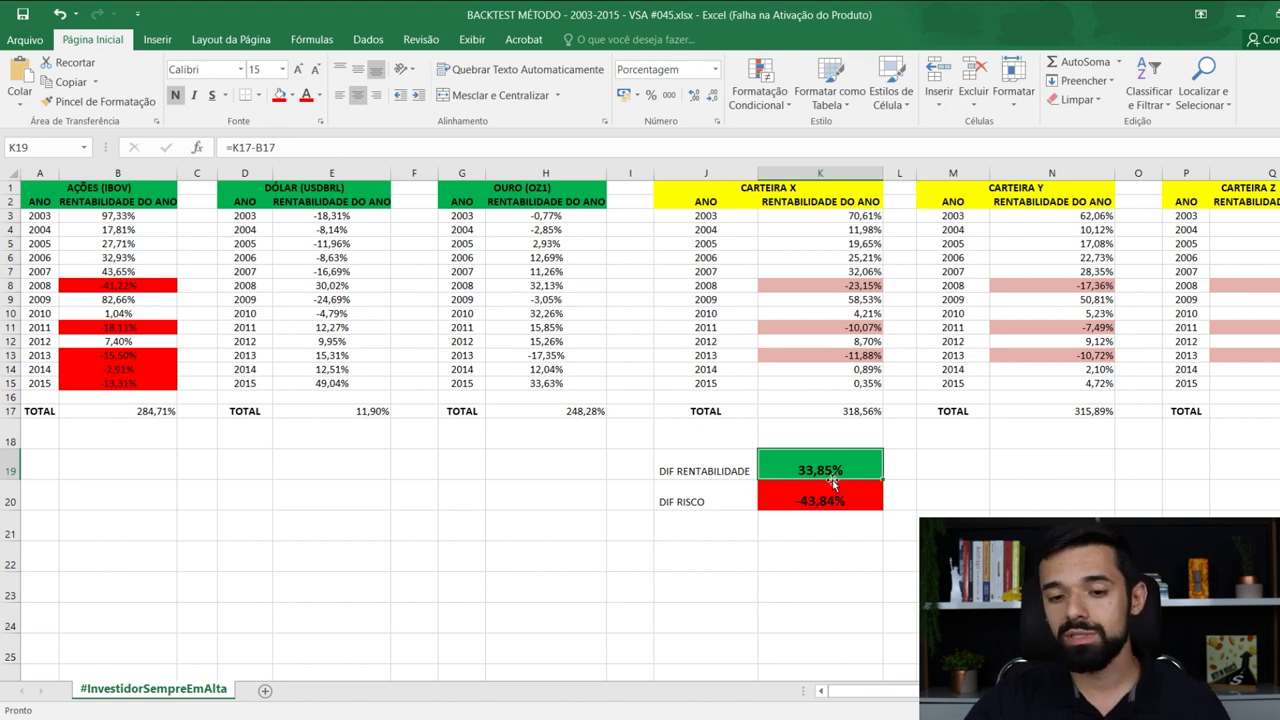
left_click_drag(140, 287, 143, 383)
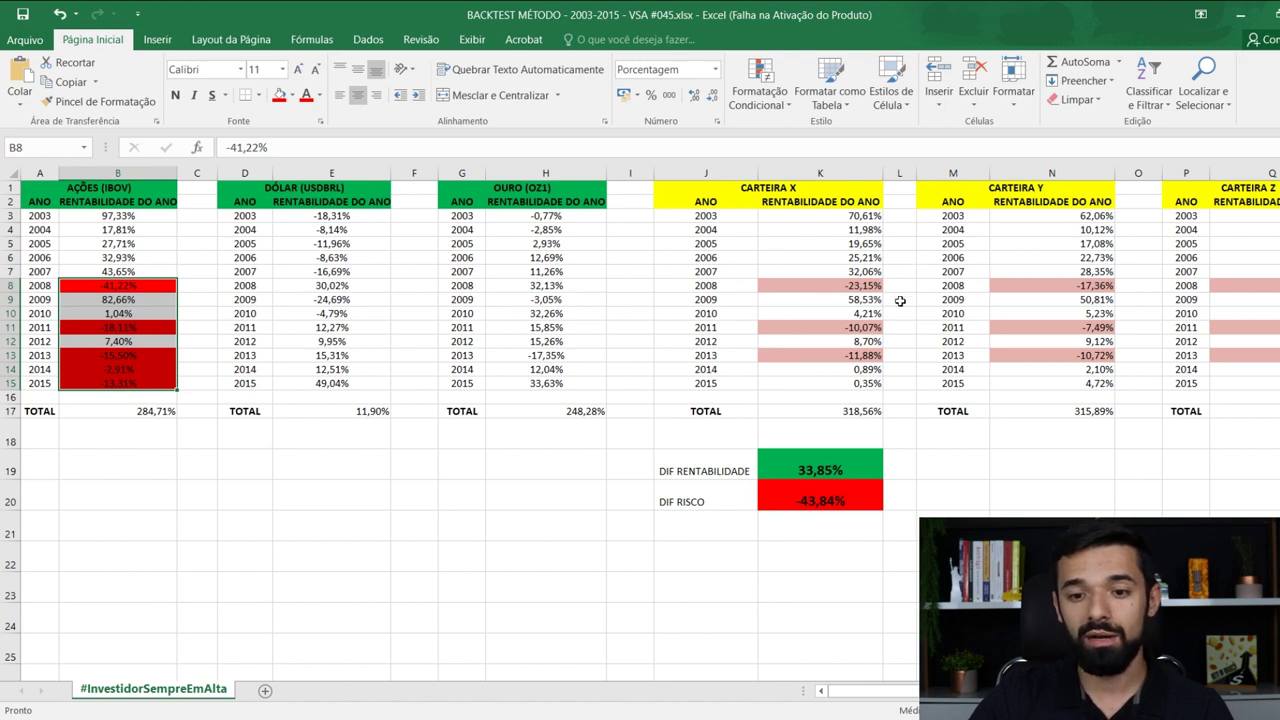
left_click(860, 535)
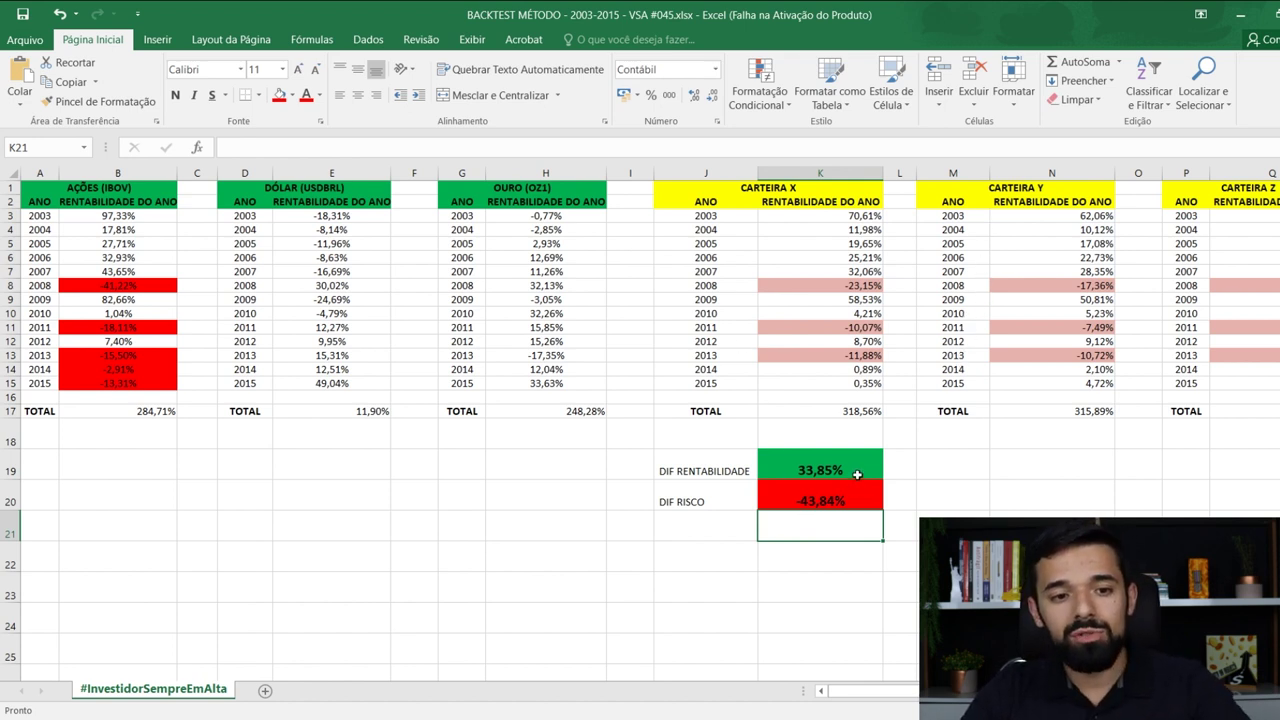
left_click(137, 187)
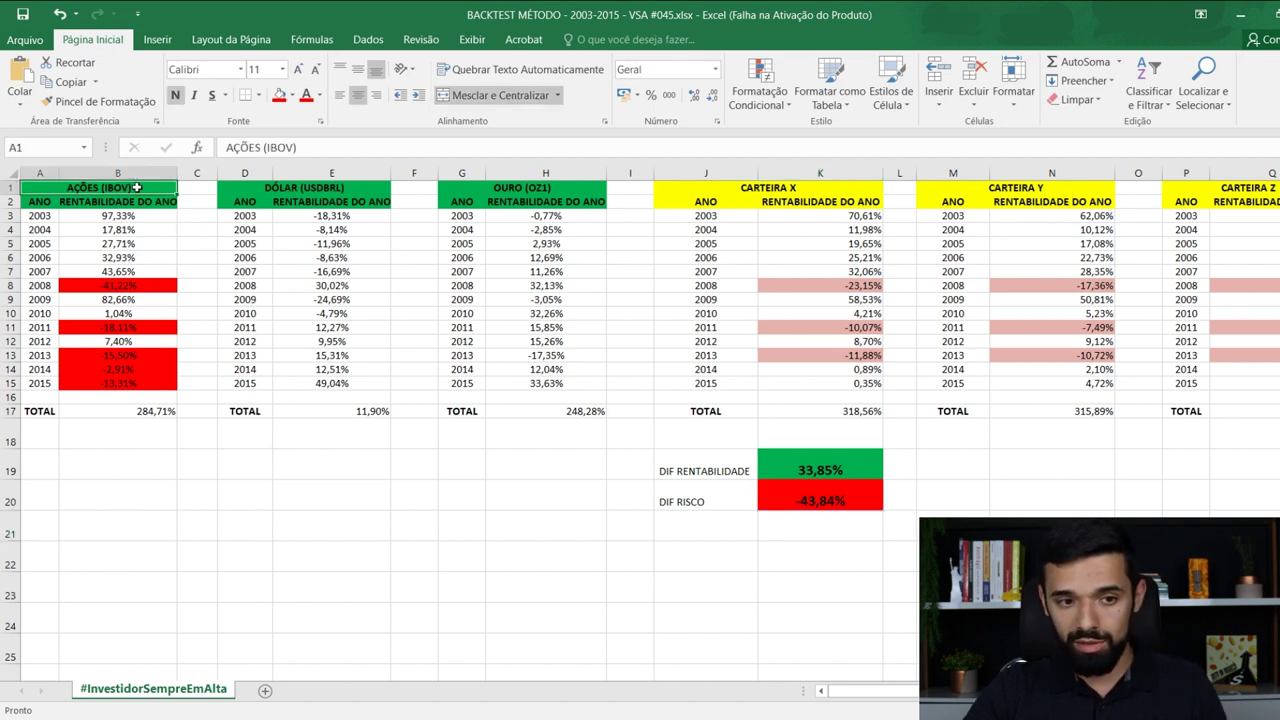
left_click(323, 187)
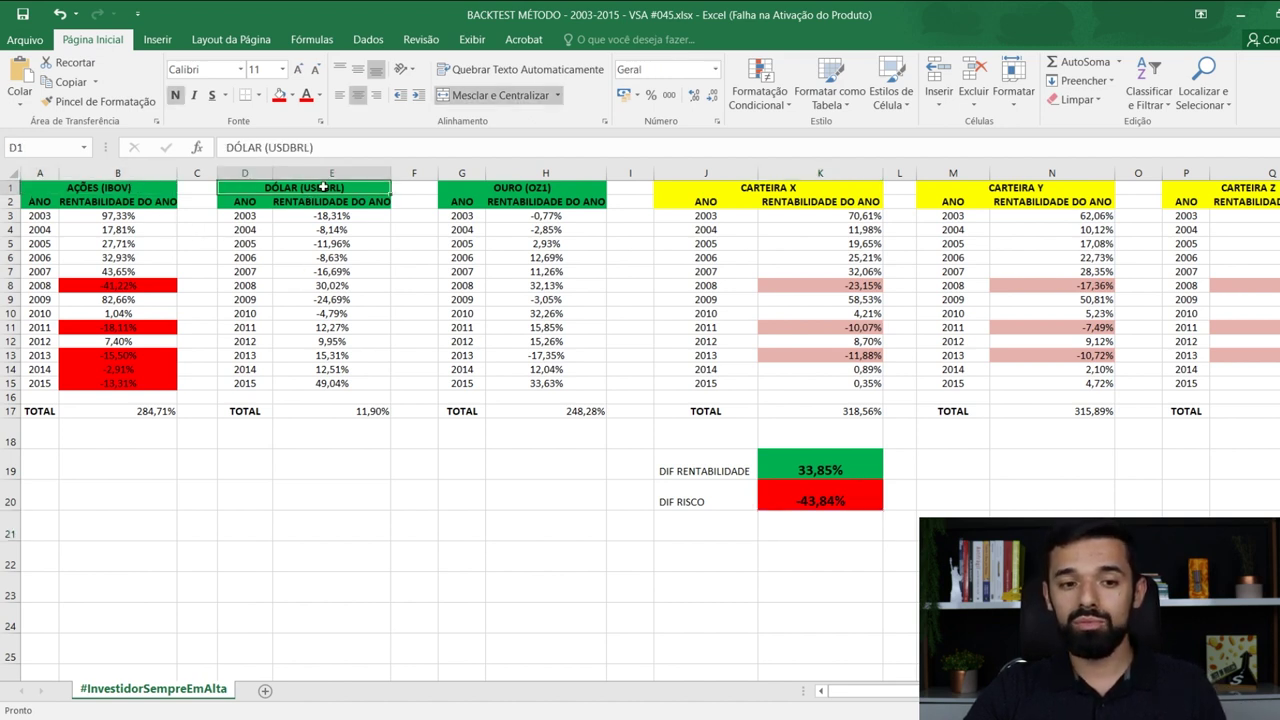
left_click(545, 188)
mouse_move(515, 187)
left_mouse_down()
mouse_move(330, 340)
mouse_move(335, 440)
mouse_move(338, 418)
mouse_move(351, 423)
left_mouse_up()
left_click(520, 495)
left_click_drag(715, 470, 806, 470)
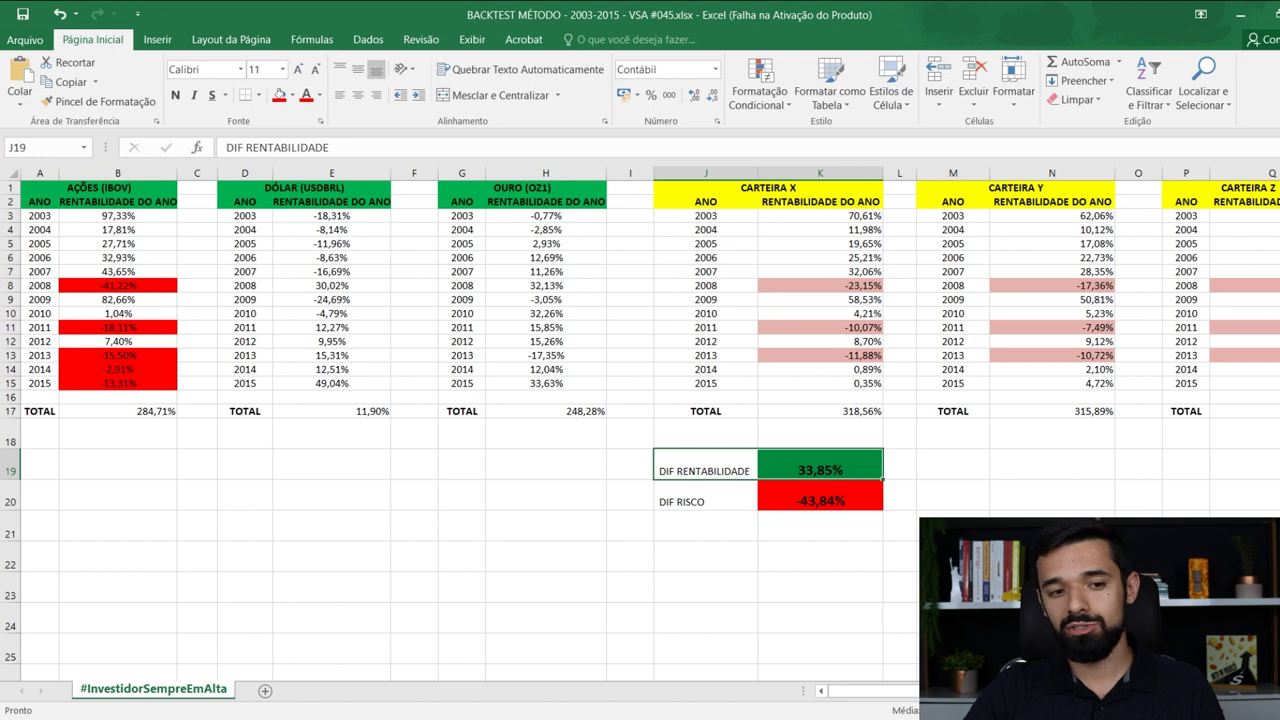
left_click_drag(724, 500, 800, 505)
left_click(762, 559)
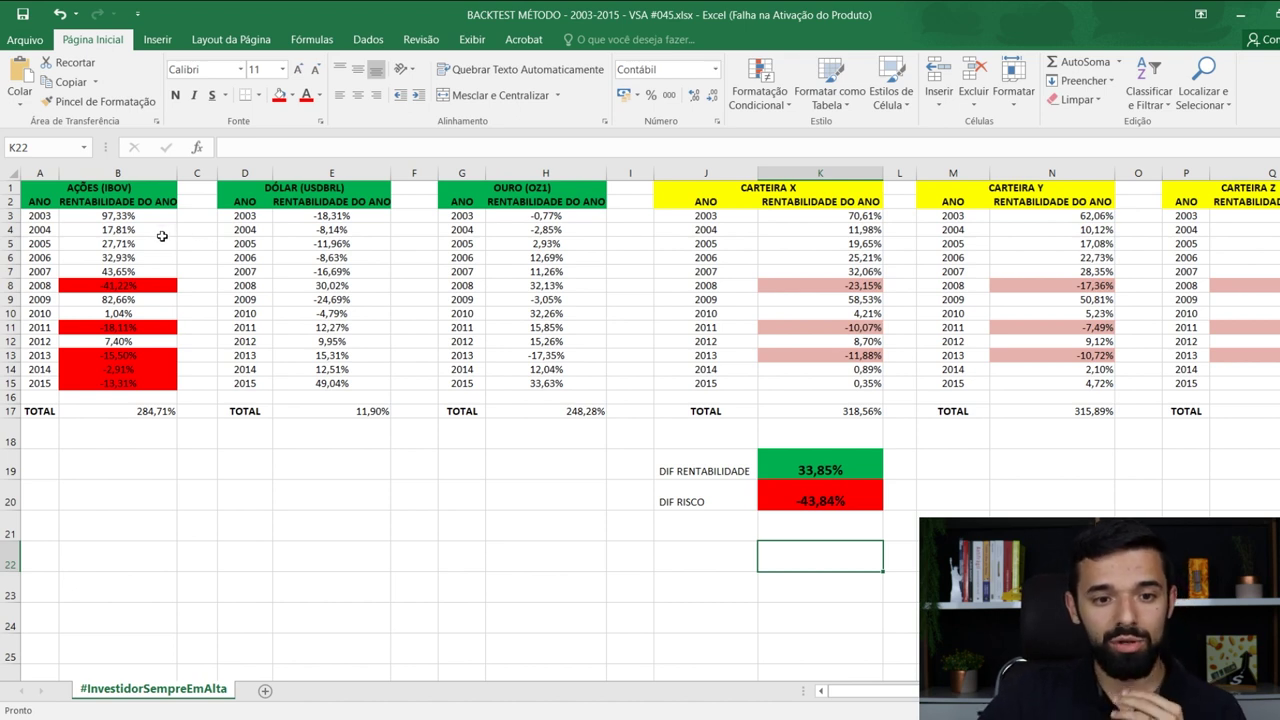
- Compare the IBOV returns for 2003–2007 and 2011–2015 with the dollar's year-by-year returns for 2011–2015, and examine gold's 2015 return
left_click_drag(133, 214, 134, 271)
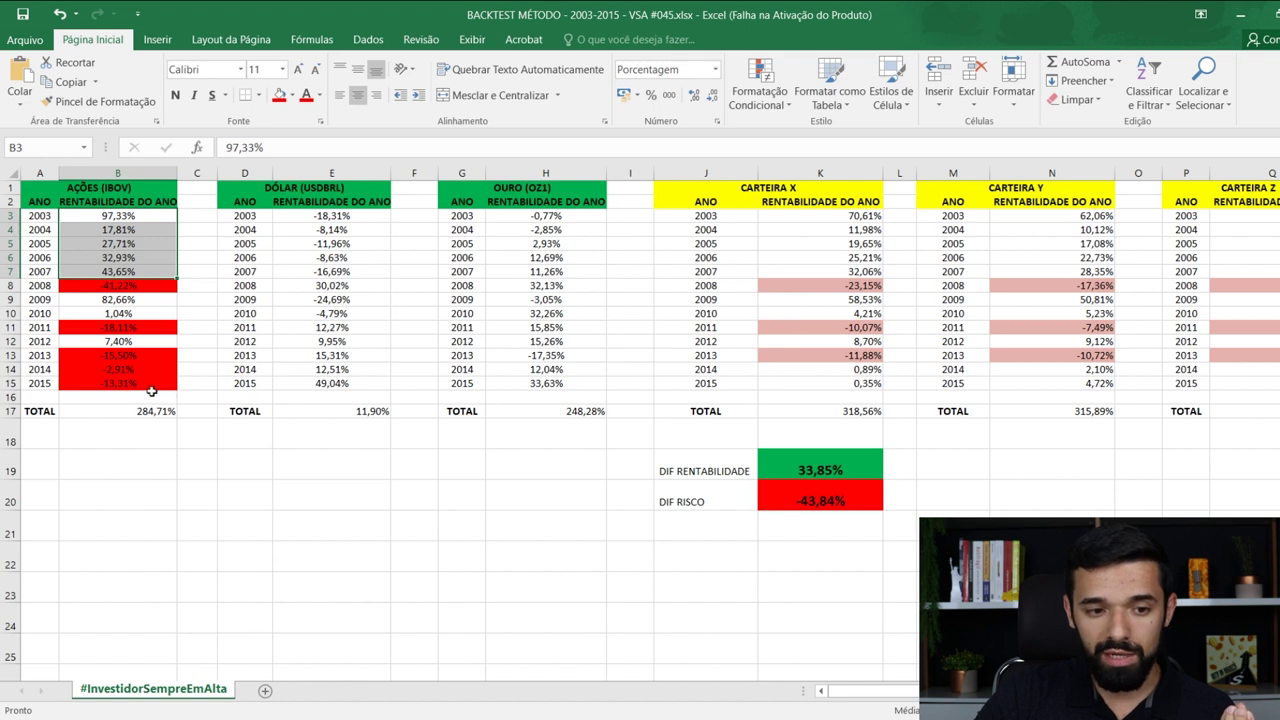
left_click_drag(151, 391, 144, 329)
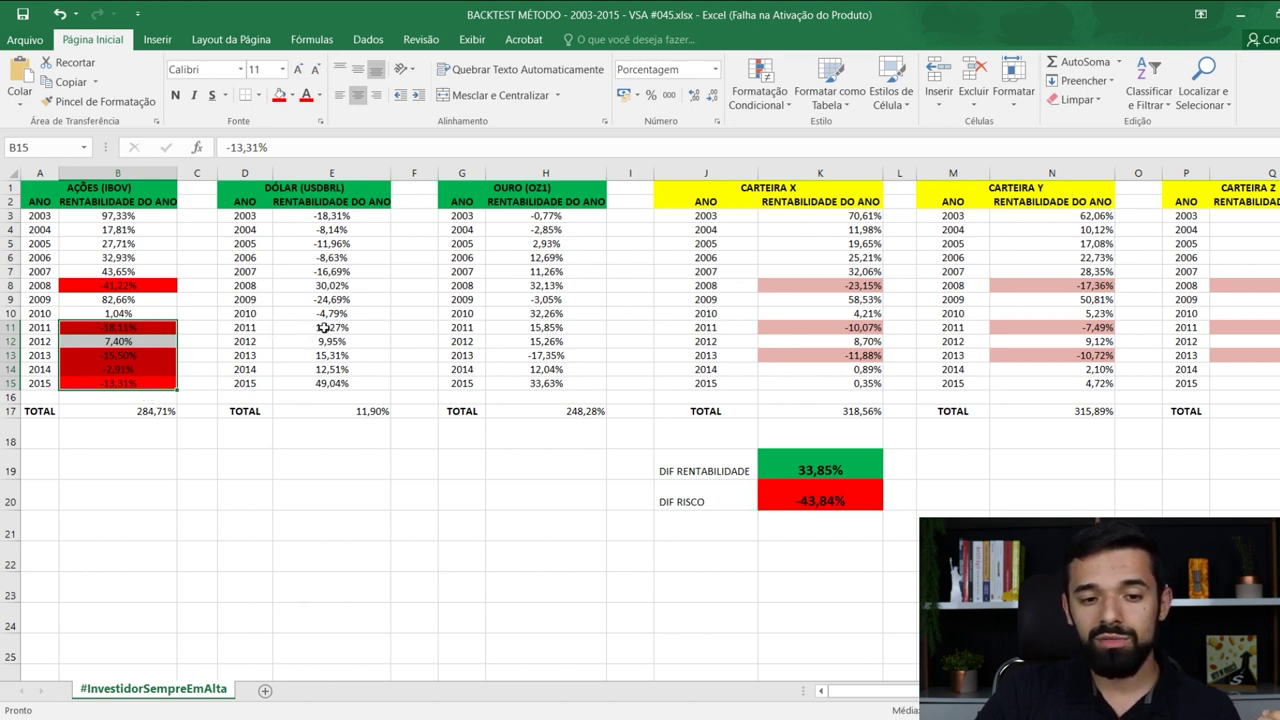
left_click_drag(327, 327, 322, 388)
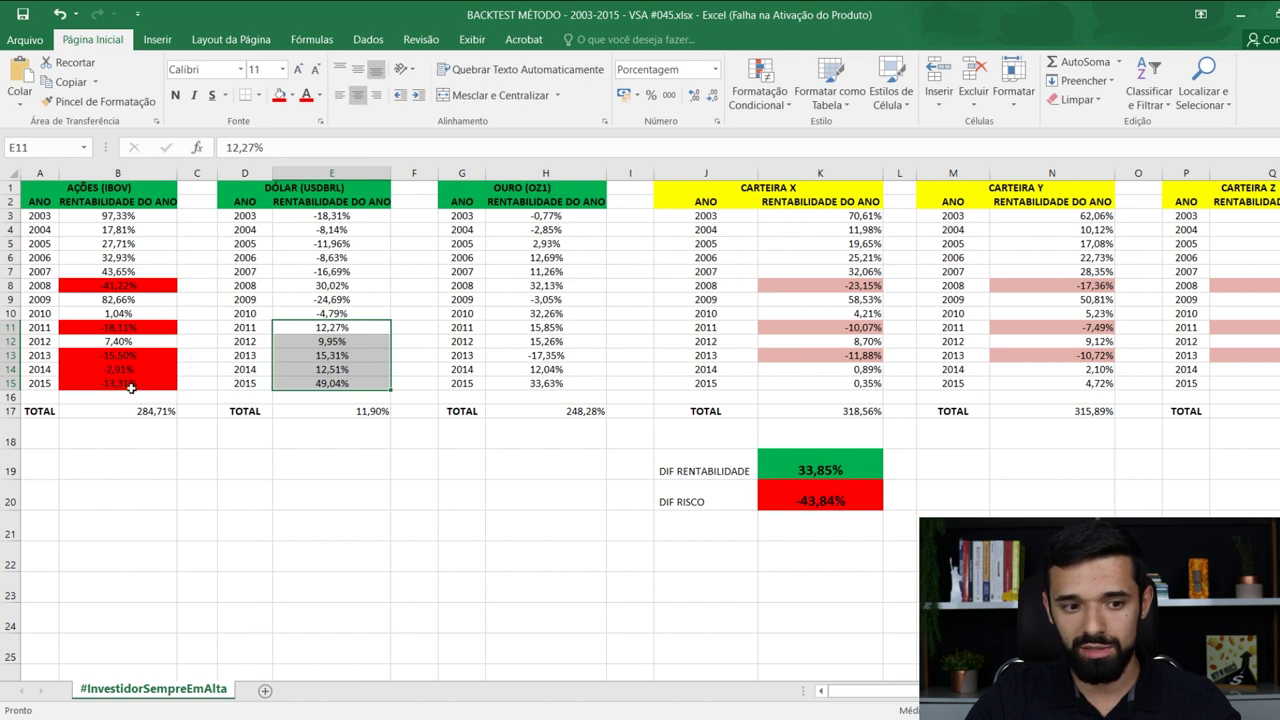
left_click_drag(44, 386, 150, 385)
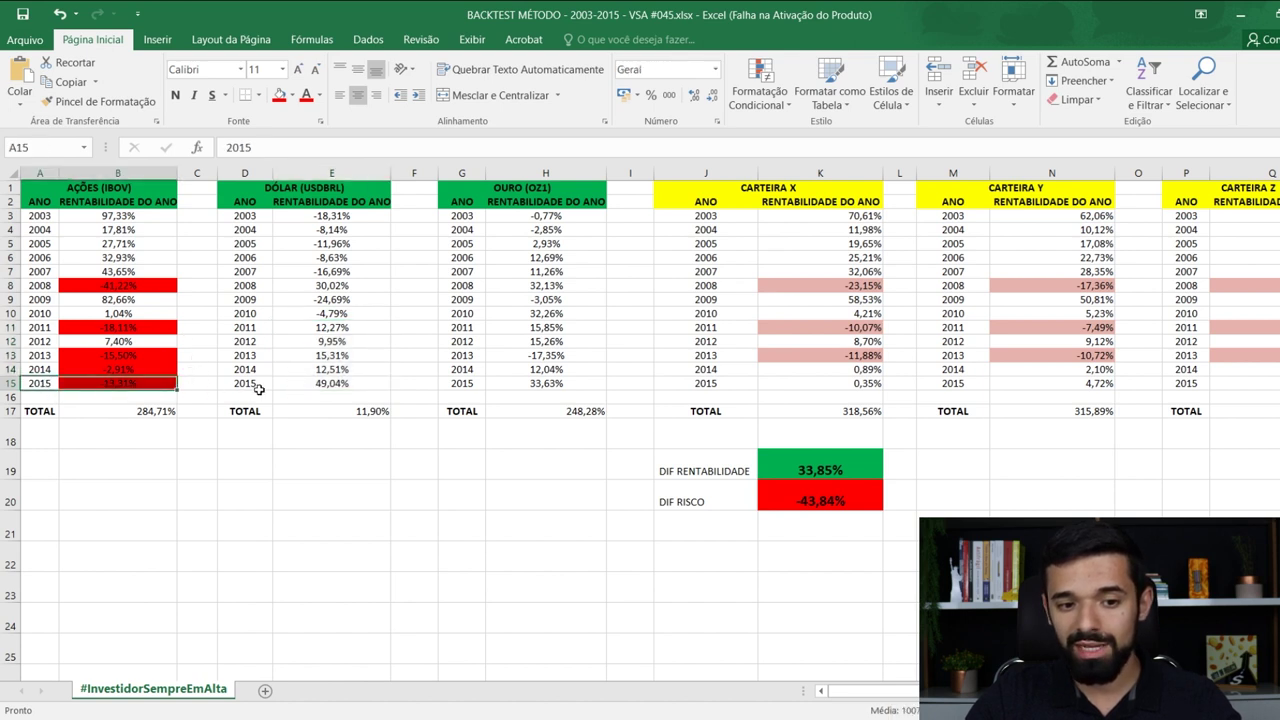
left_click(315, 394)
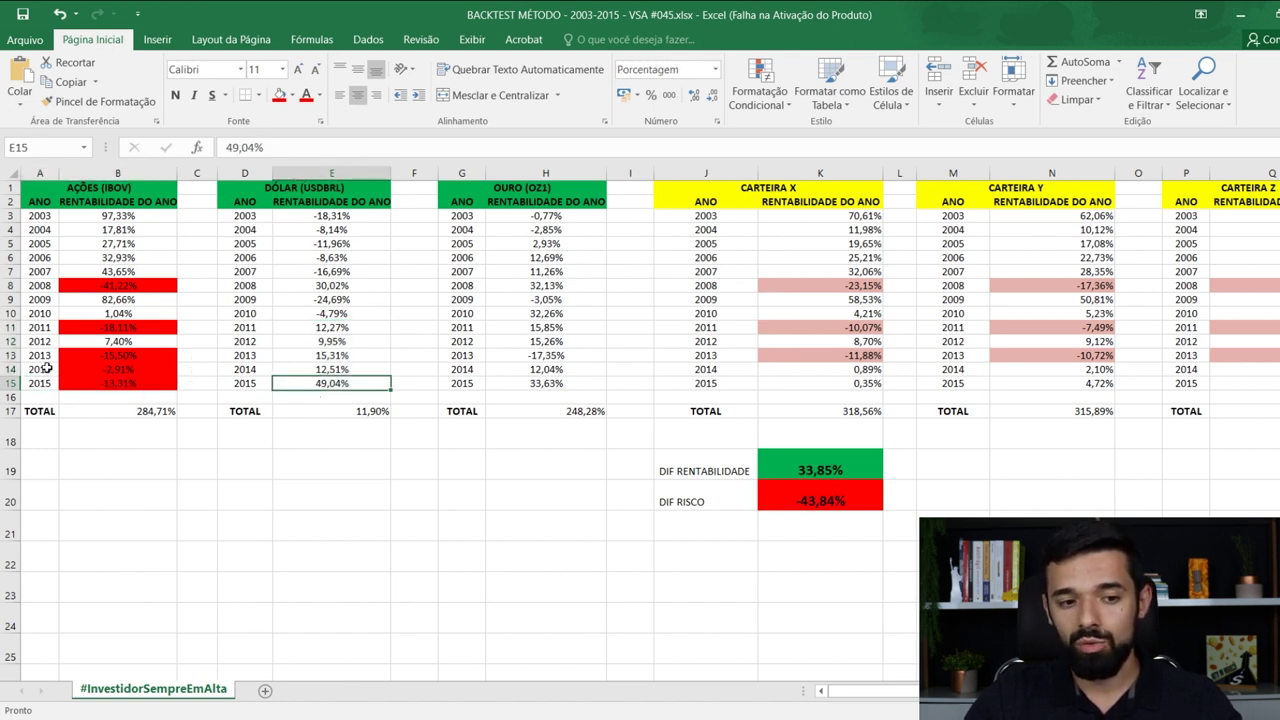
left_click_drag(46, 369, 99, 371)
left_click(325, 370)
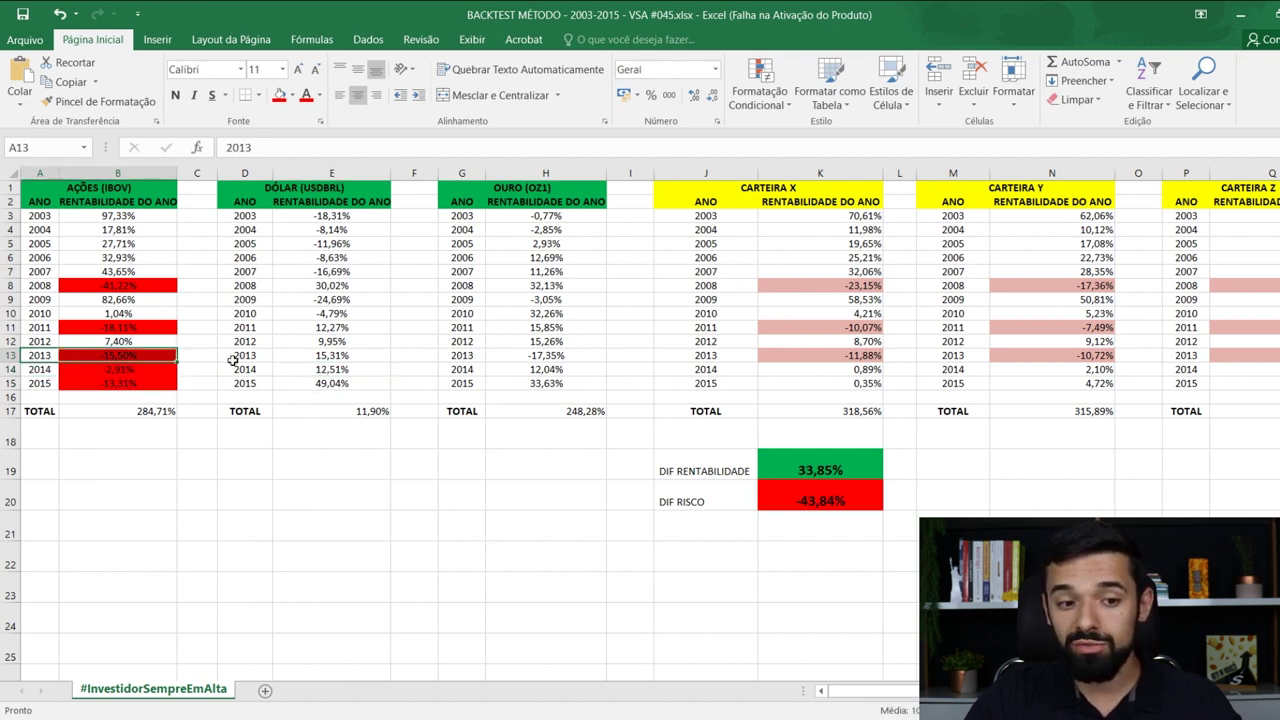
left_click_drag(262, 360, 292, 362)
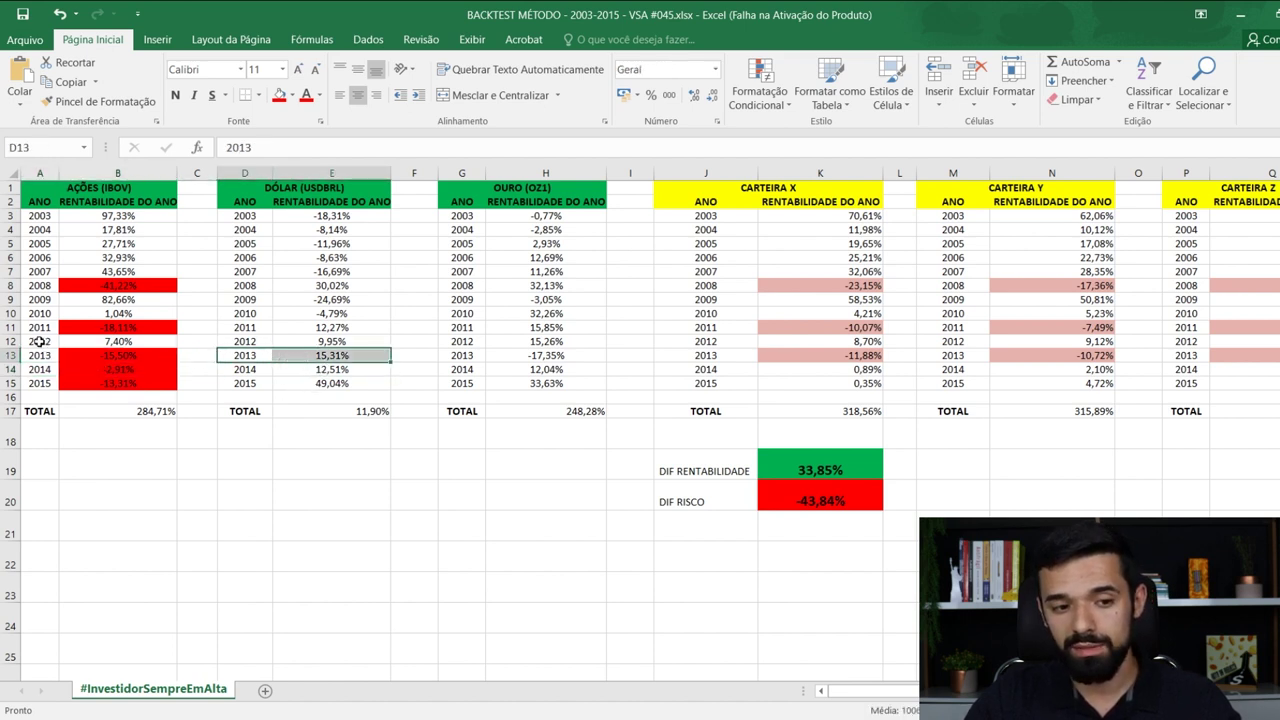
left_click_drag(36, 340, 100, 341)
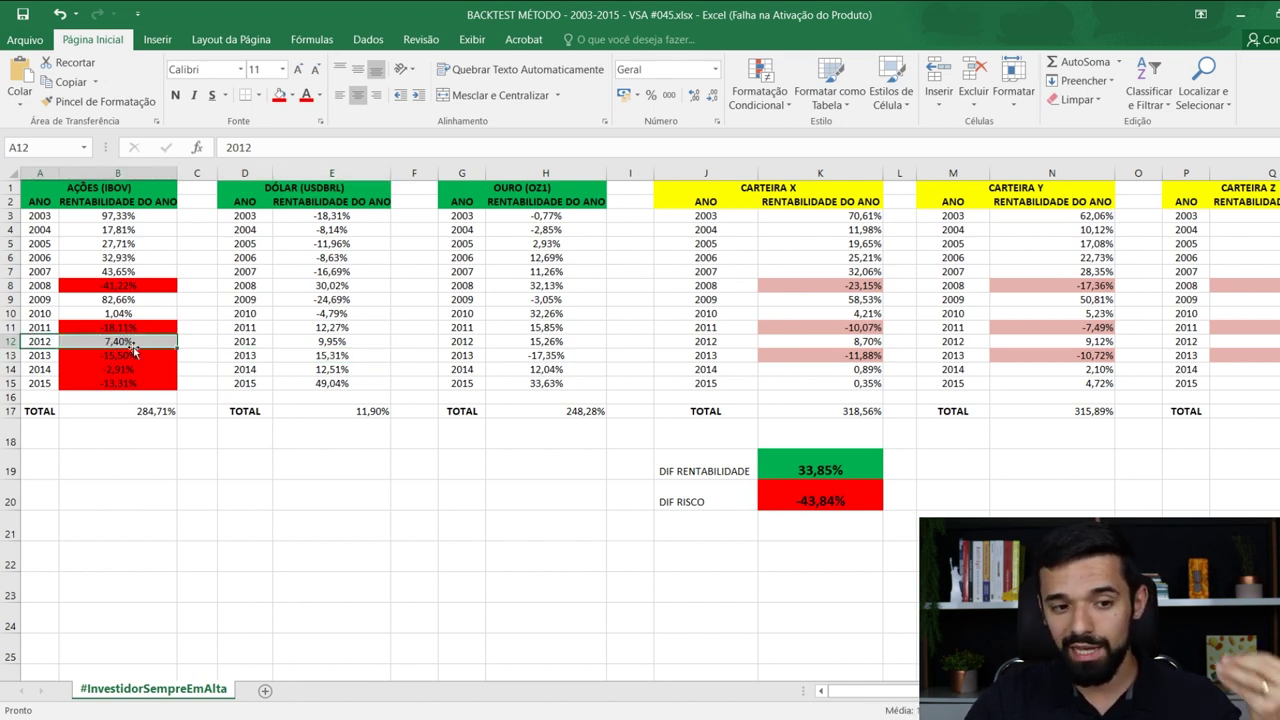
left_click_drag(238, 347, 40, 346)
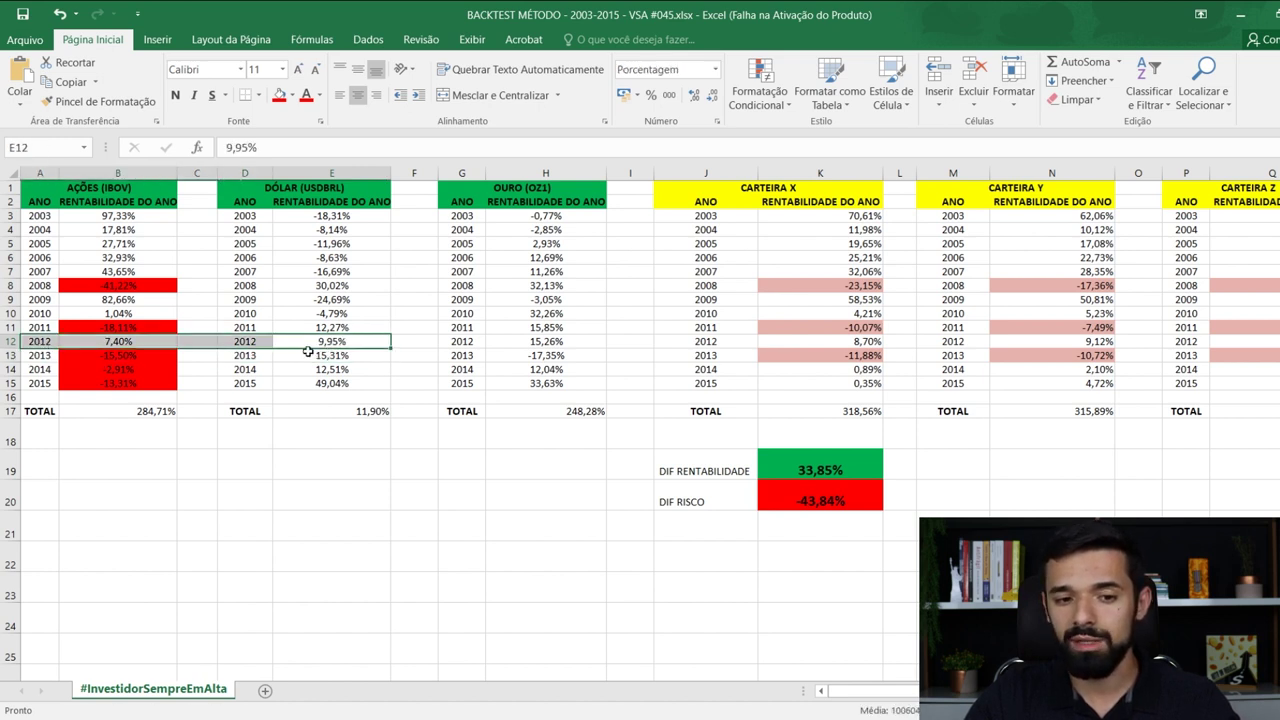
left_click(85, 343)
left_click_drag(45, 346, 140, 346)
left_click_drag(253, 341, 314, 341)
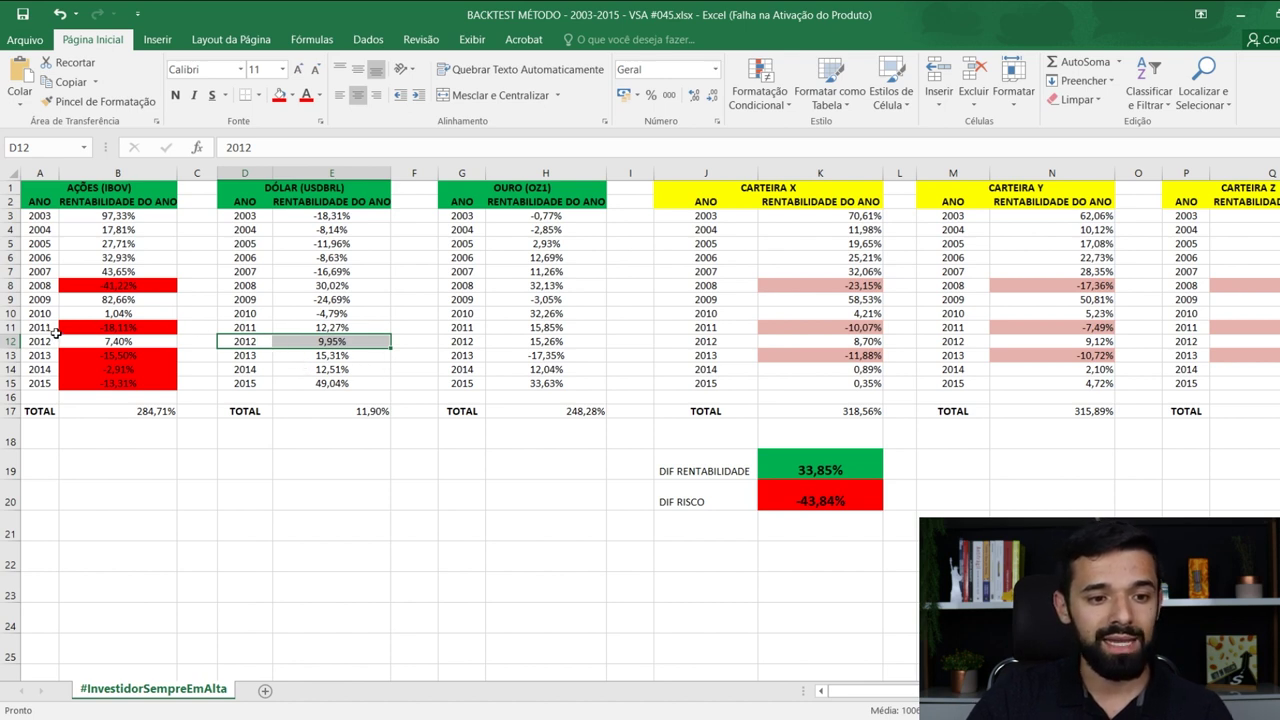
left_click_drag(50, 329, 106, 328)
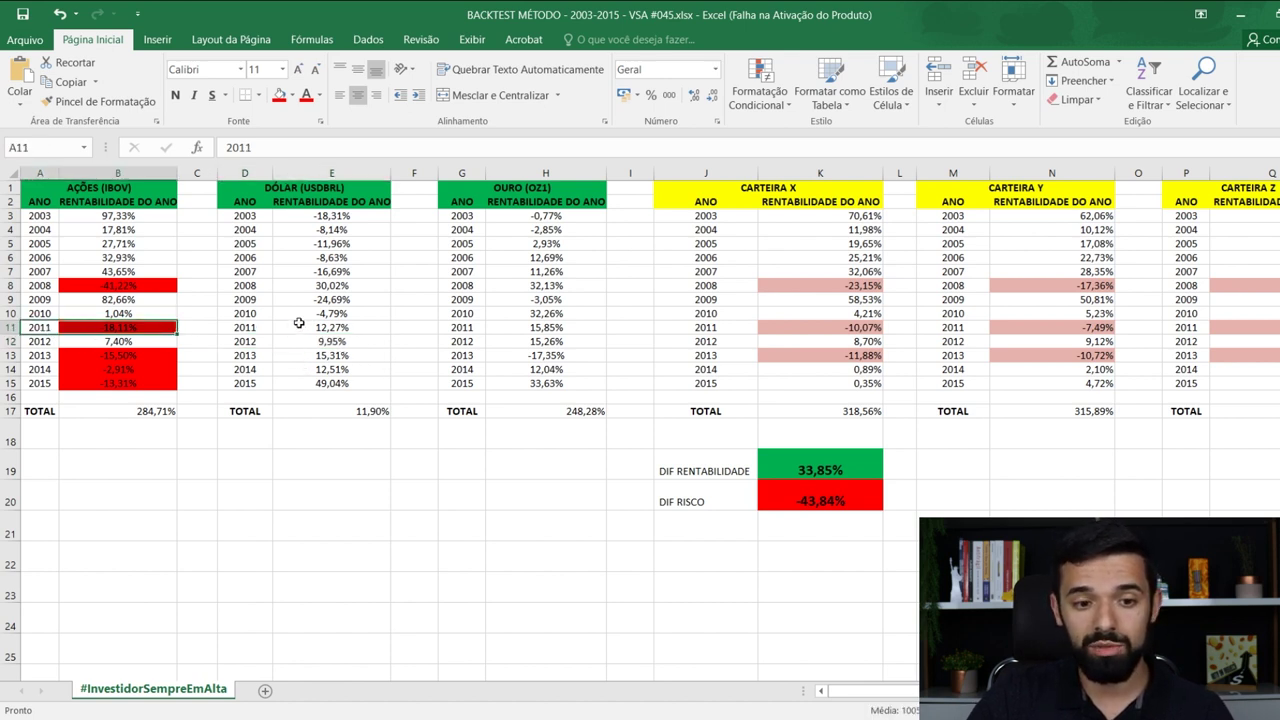
left_click_drag(247, 330, 348, 336)
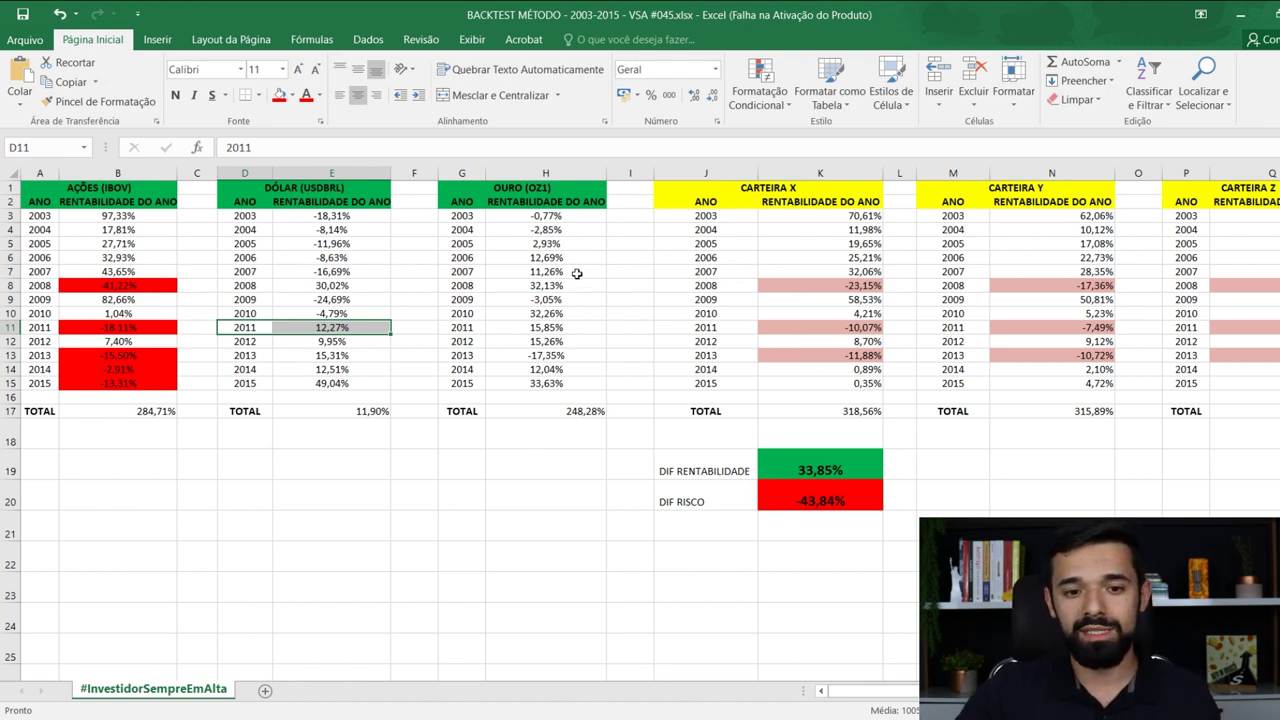
left_click(540, 384)
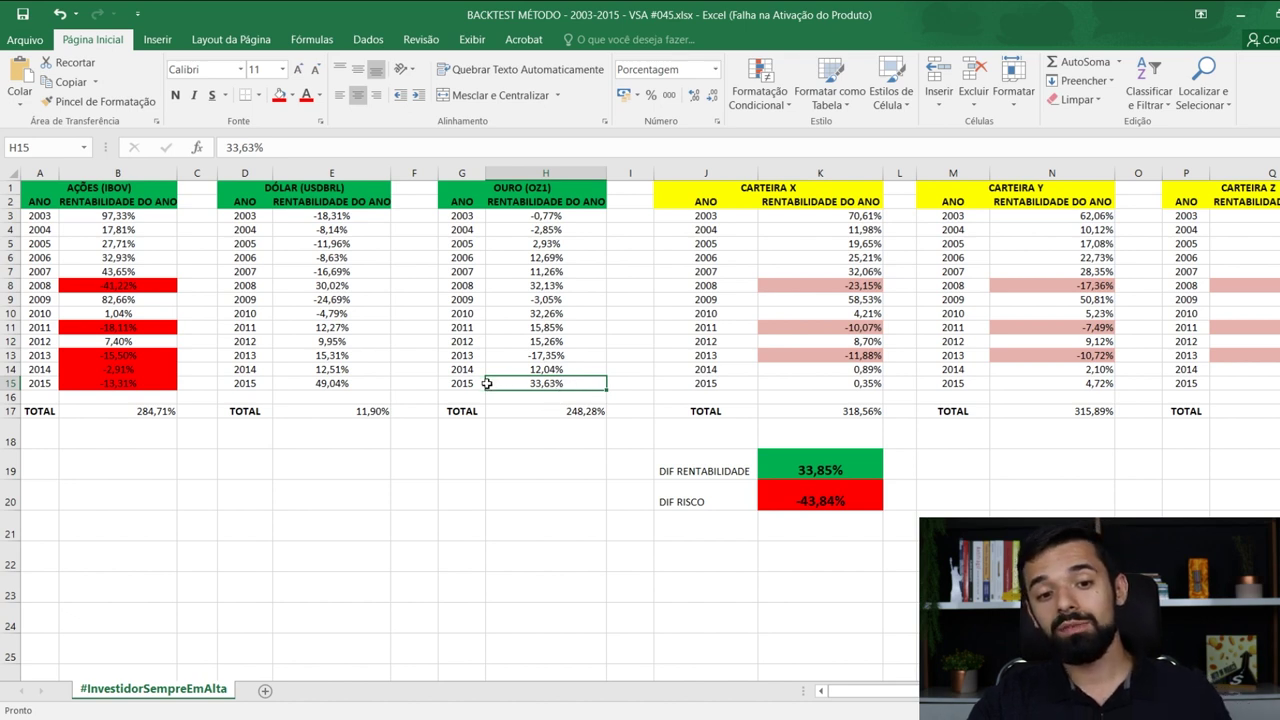
- Examine gold's 2015 return, and compare the IBOV's 2003–2015 returns and total with Carteira X's total
left_click_drag(550, 383, 498, 392)
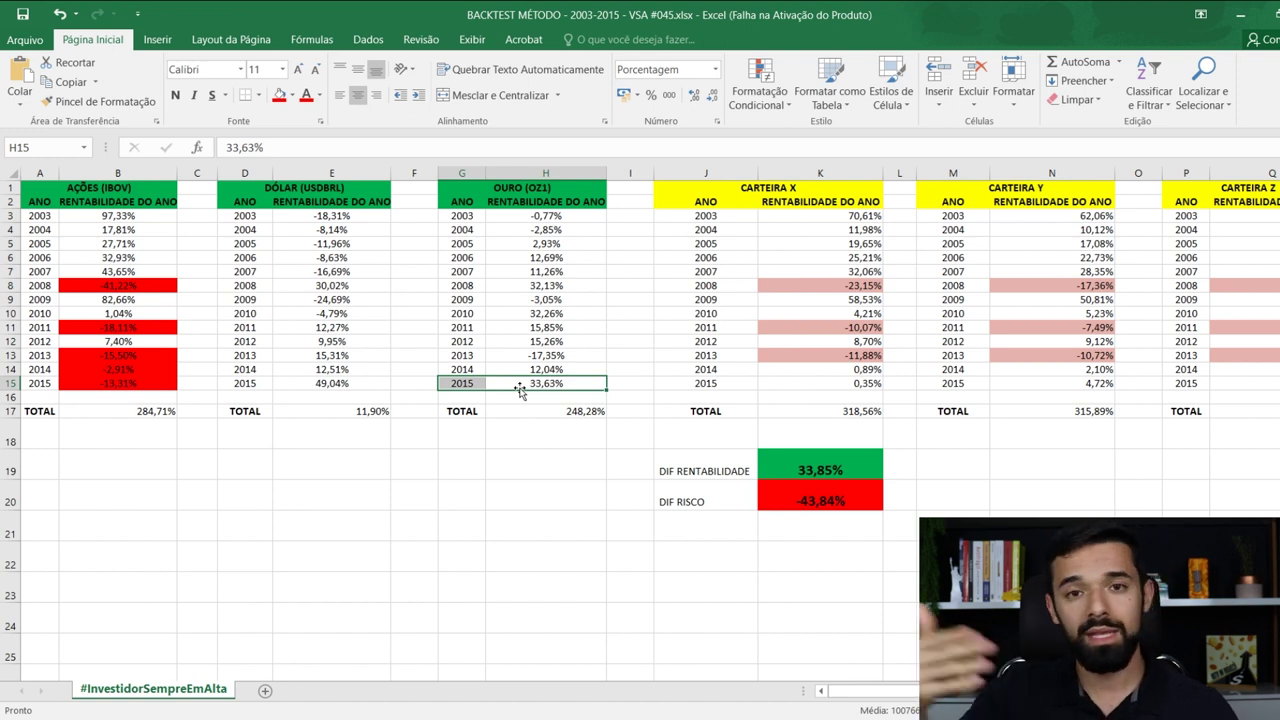
left_click(550, 472)
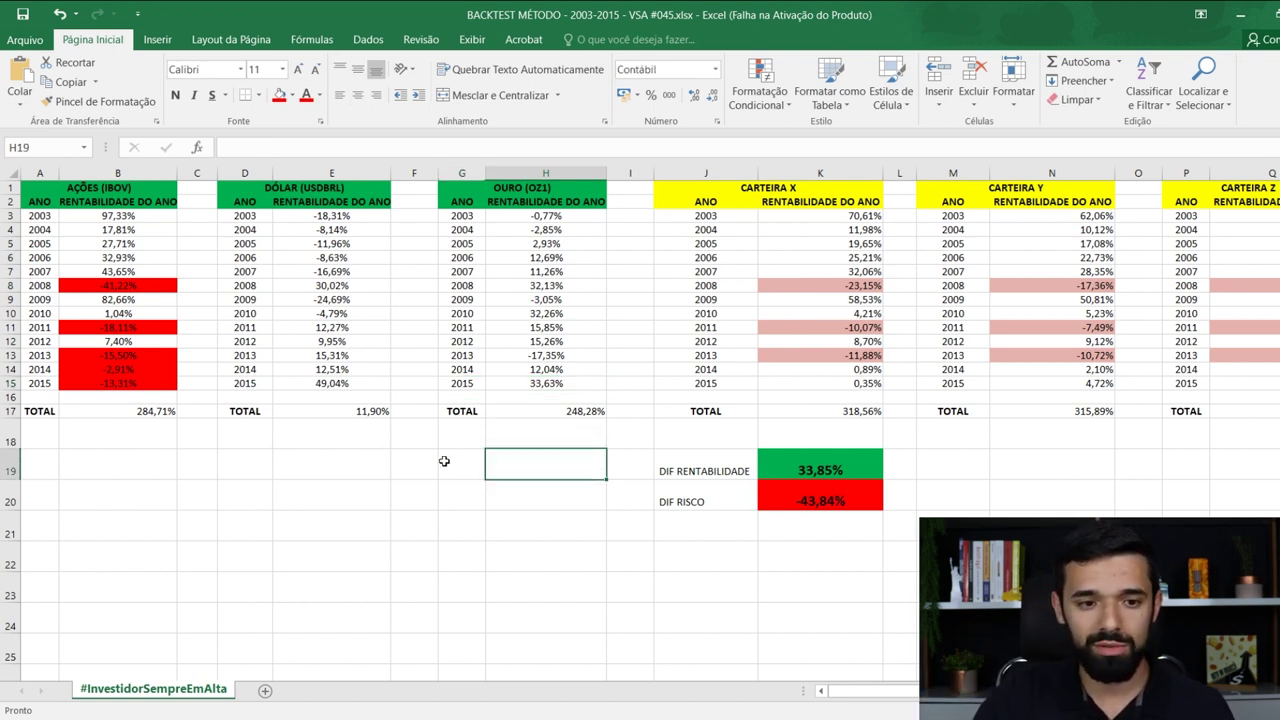
left_click_drag(117, 188, 97, 385)
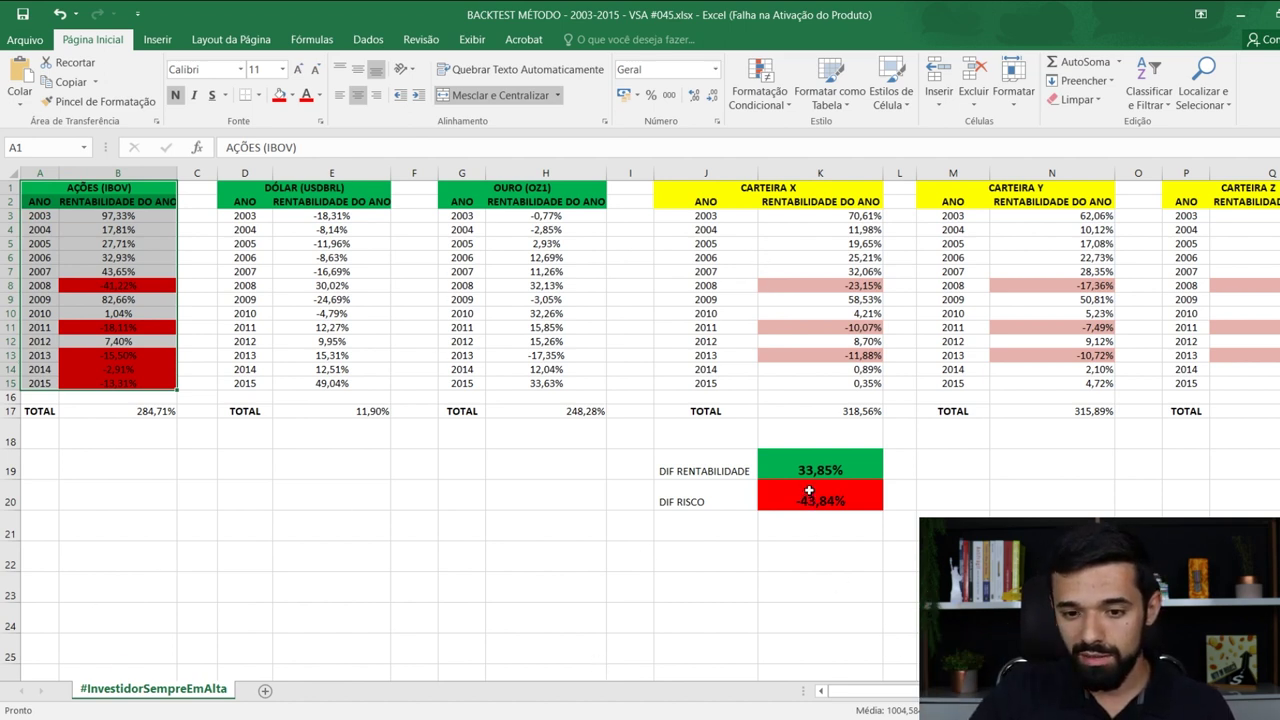
left_click(117, 410)
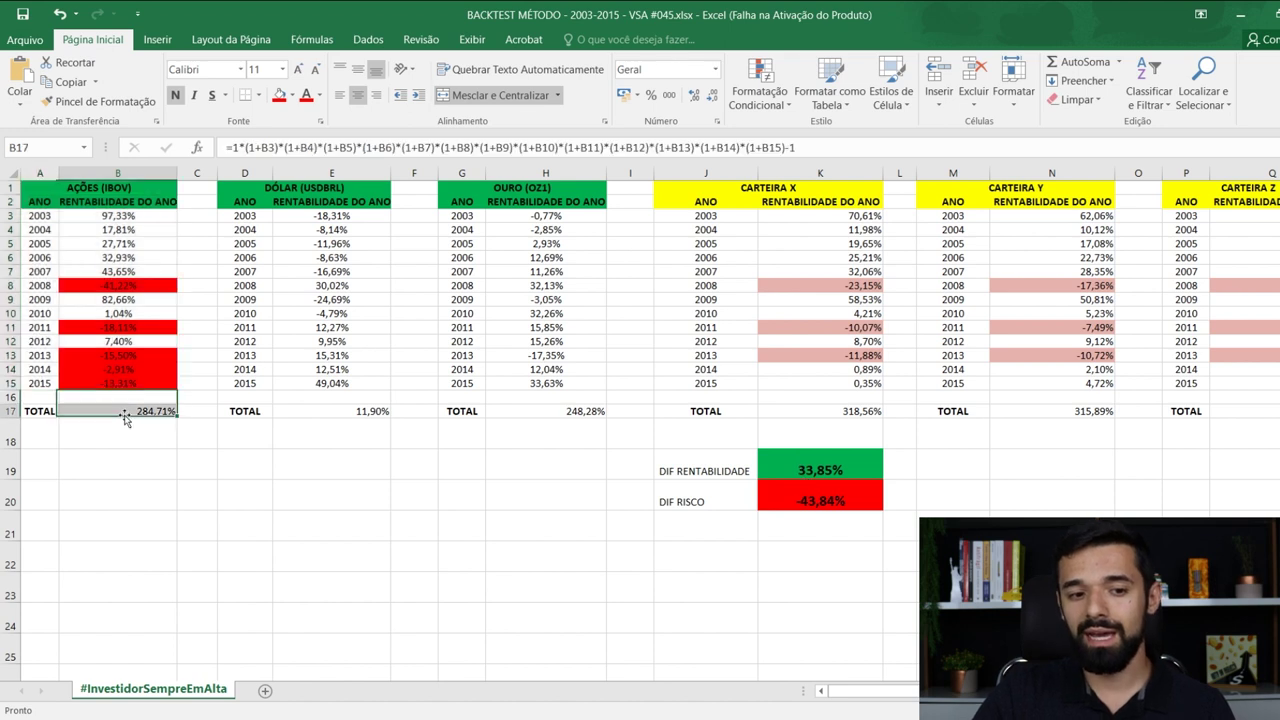
left_click(870, 413)
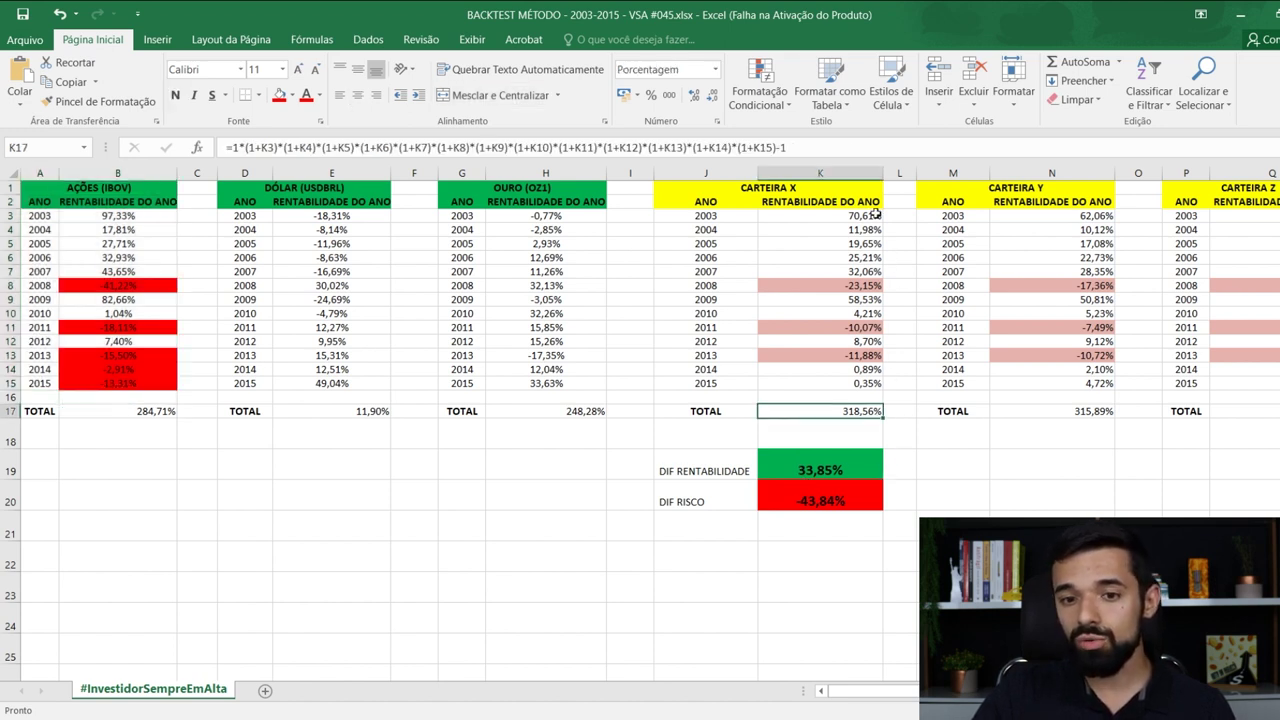
- Review the gold, dollar and stock tables alongside Carteira X's return and risk differences
left_click(549, 191)
left_click(376, 190)
left_click(130, 190)
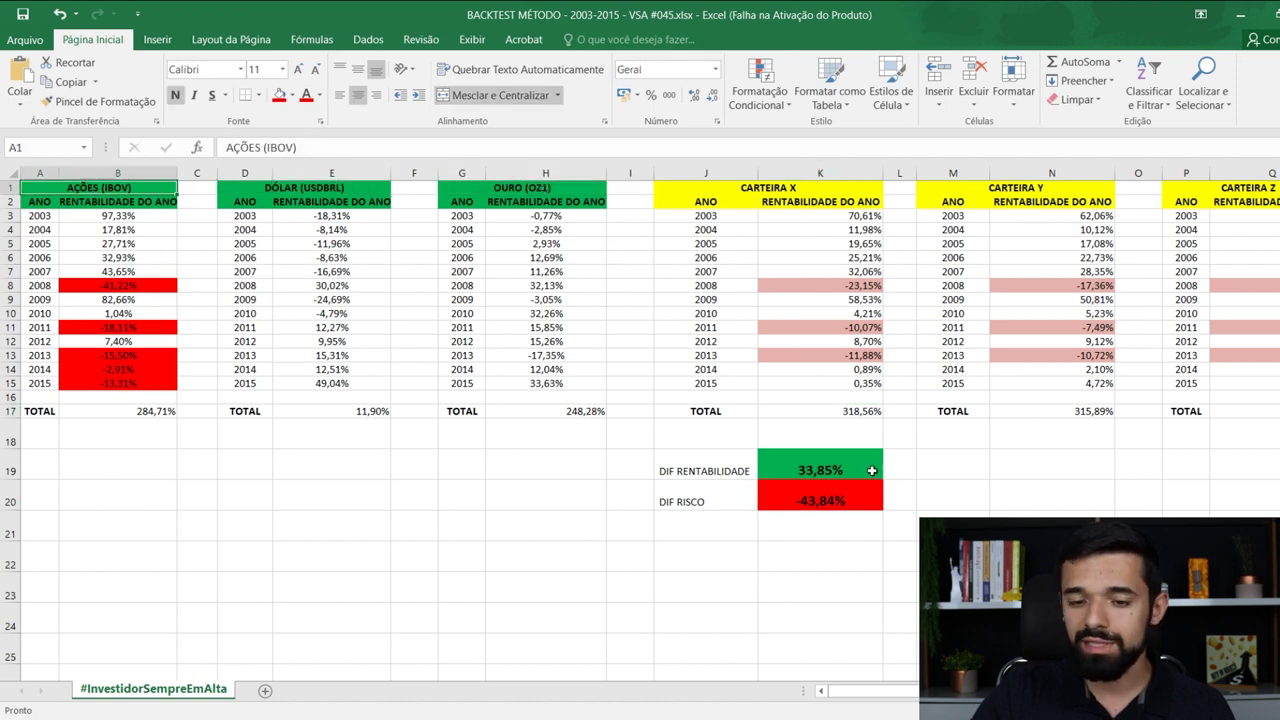
left_click(855, 457)
left_click(833, 503)
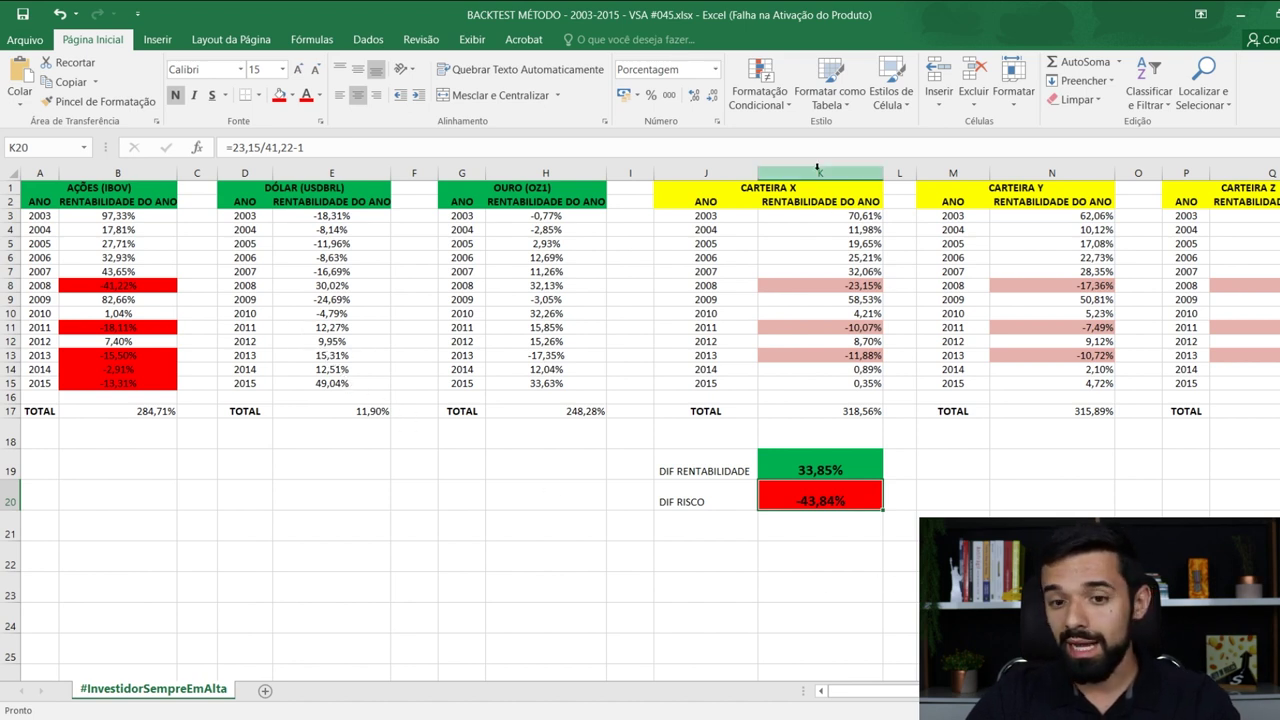
- Compare the accumulated totals of Carteiras X, Y and Z with the IBOV total
left_click(836, 414)
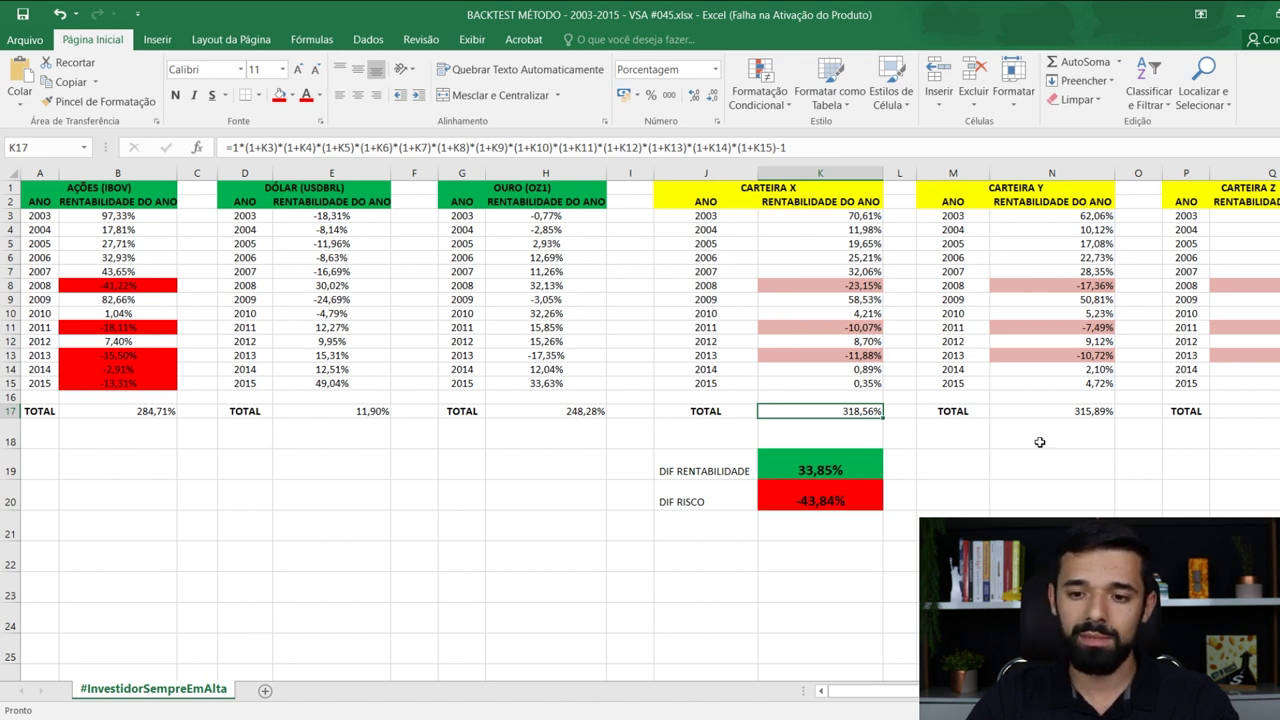
left_click(1082, 416)
scroll(912, 224, "right", 1)
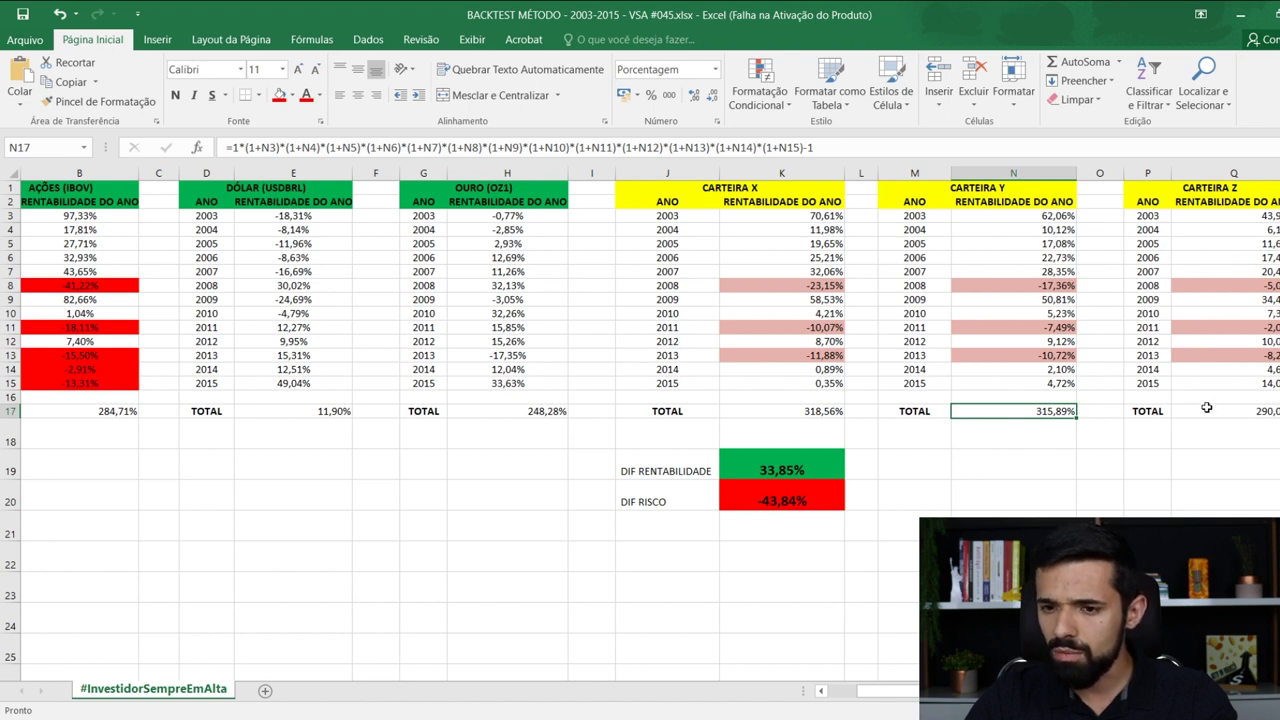
left_click(1275, 412)
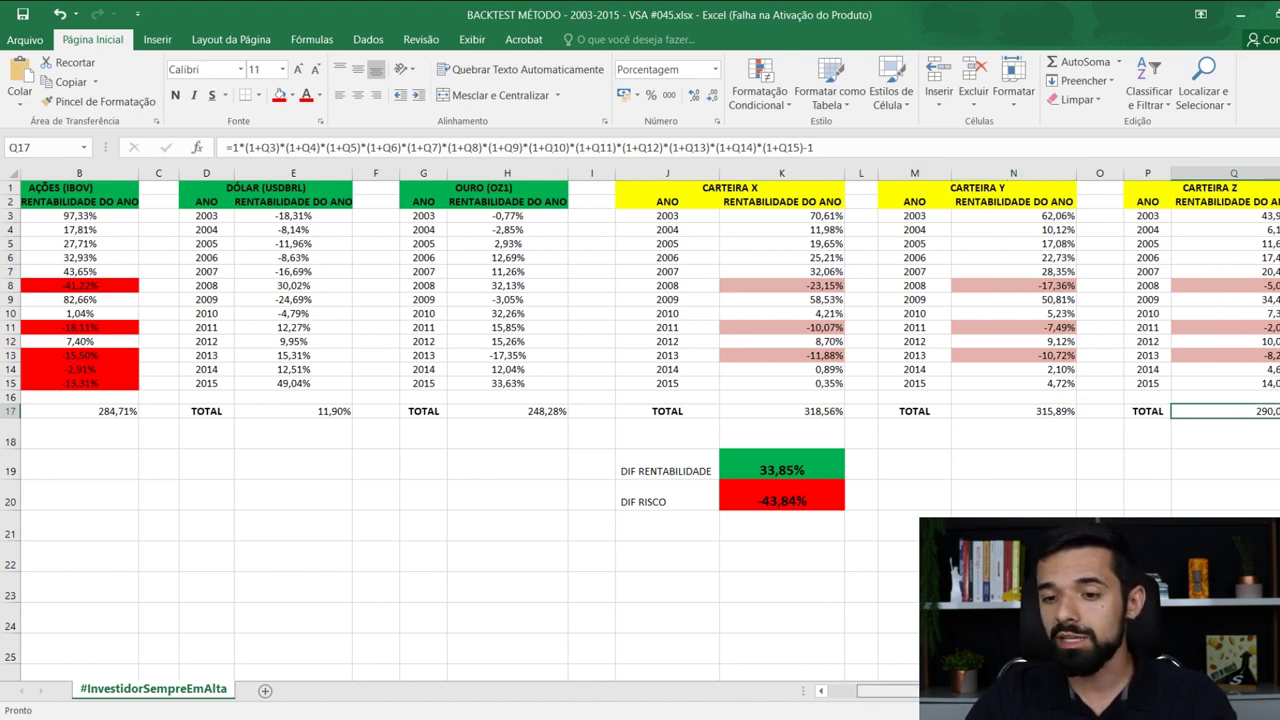
scroll(650, 430, "left", 1)
left_click(163, 410)
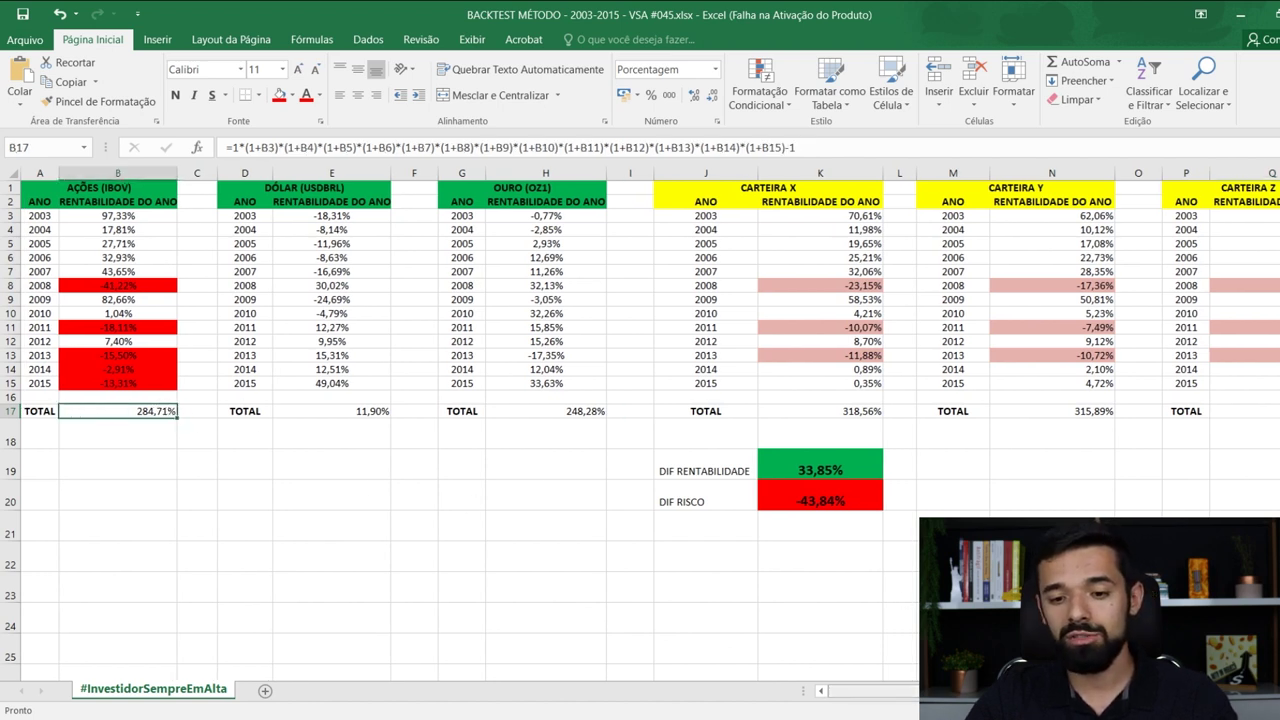
- Calculate Carteira Z's risk difference against the IBOV in Q20 with the formula =8,26/41,22-1
scroll(650, 430, "right", 1)
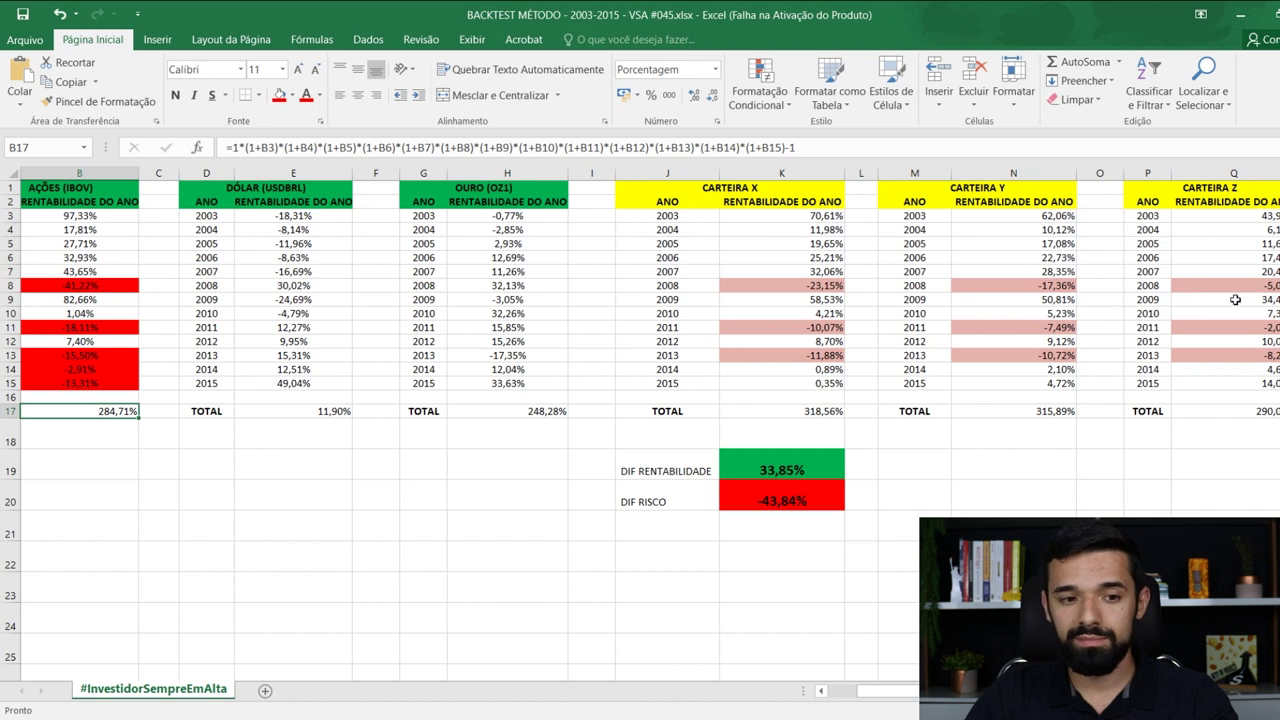
left_click(1222, 505)
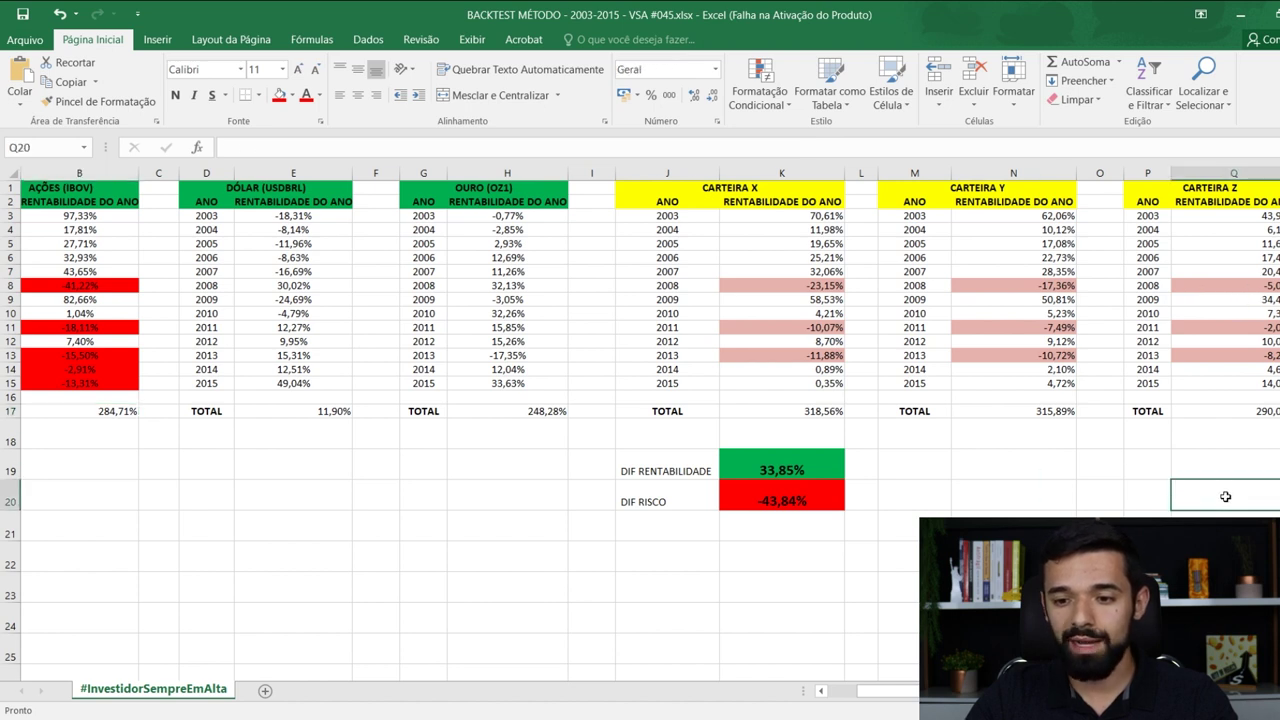
type("=")
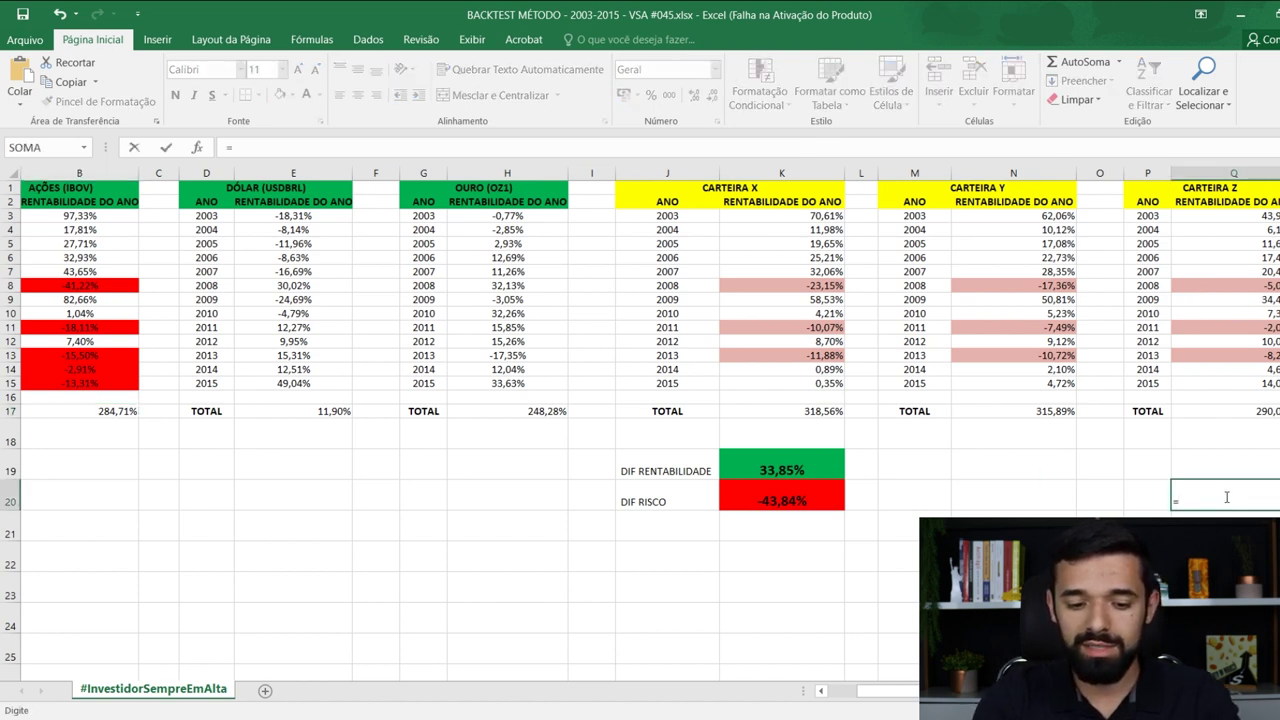
type("5,07/")
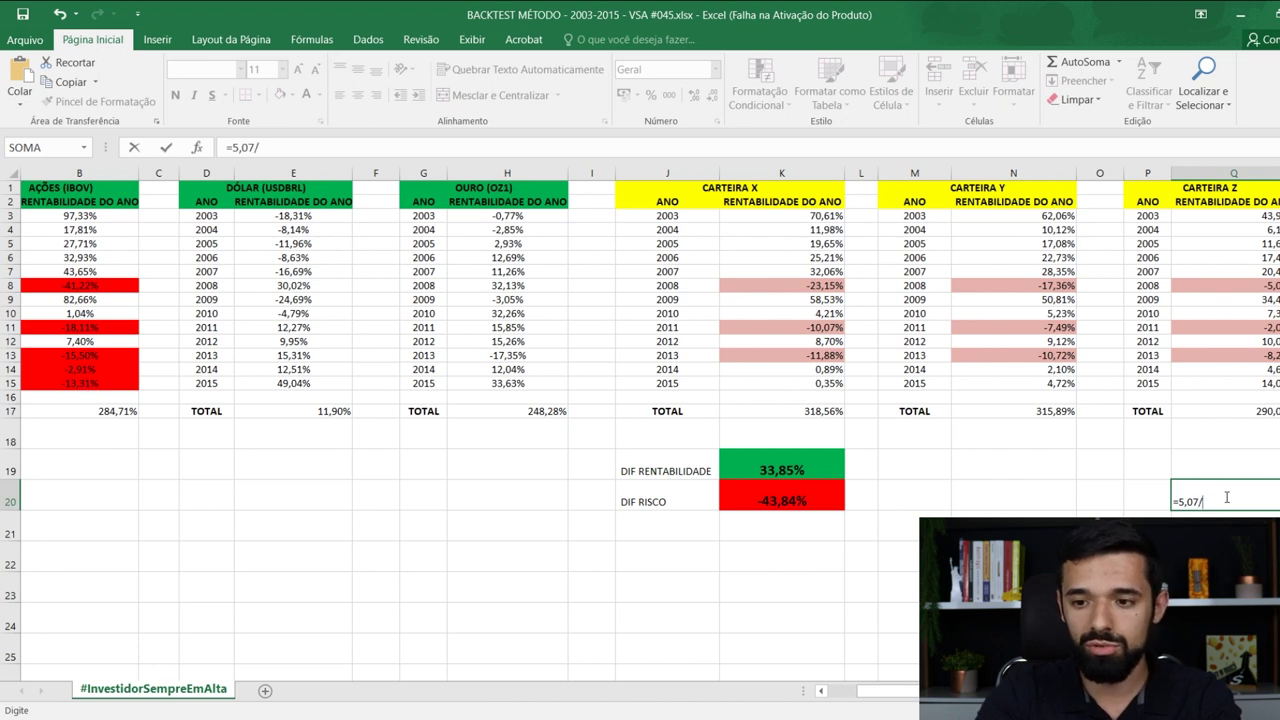
key("BackSpace")
key("BackSpace")
key("BackSpace")
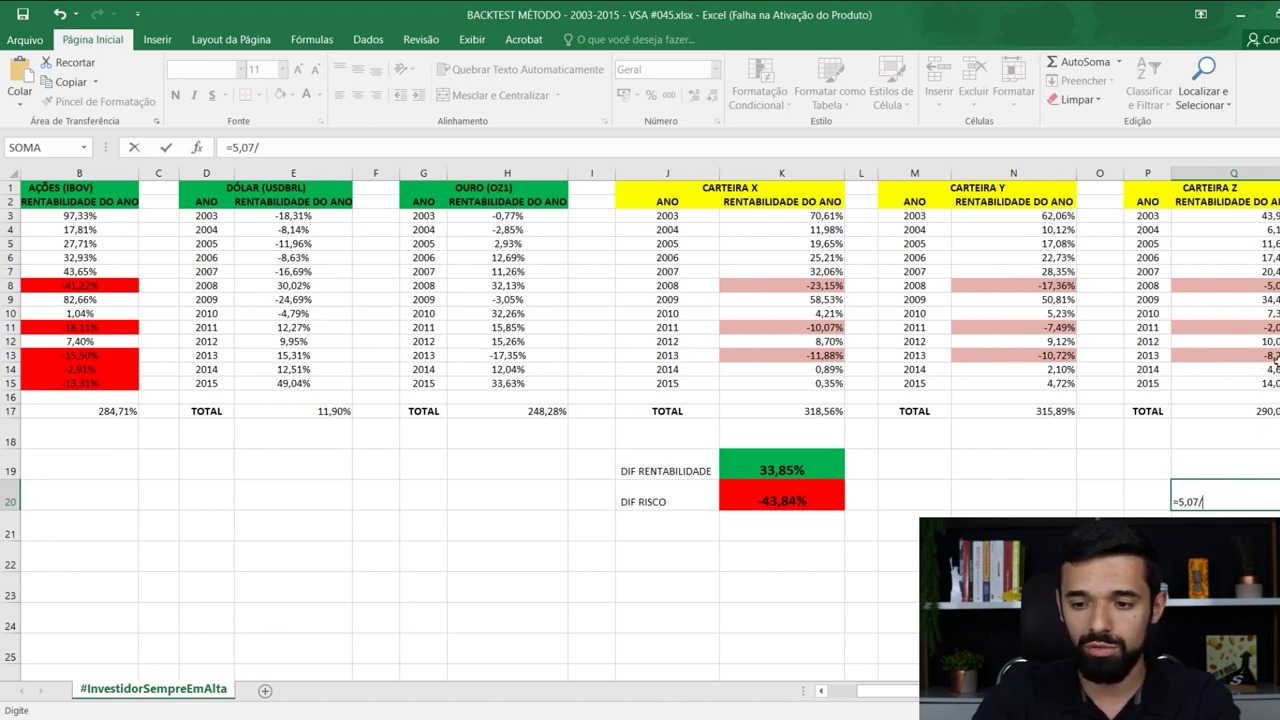
type("8,26")
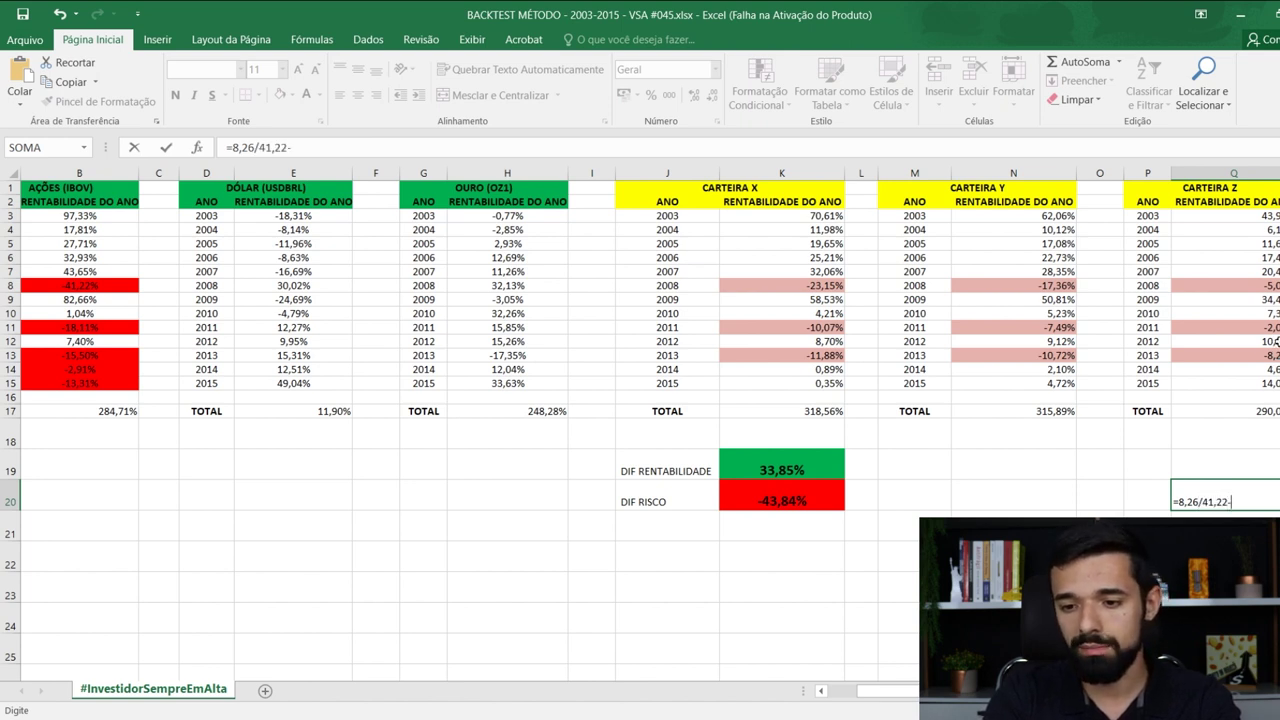
type("/41,22-1")
key("Return")
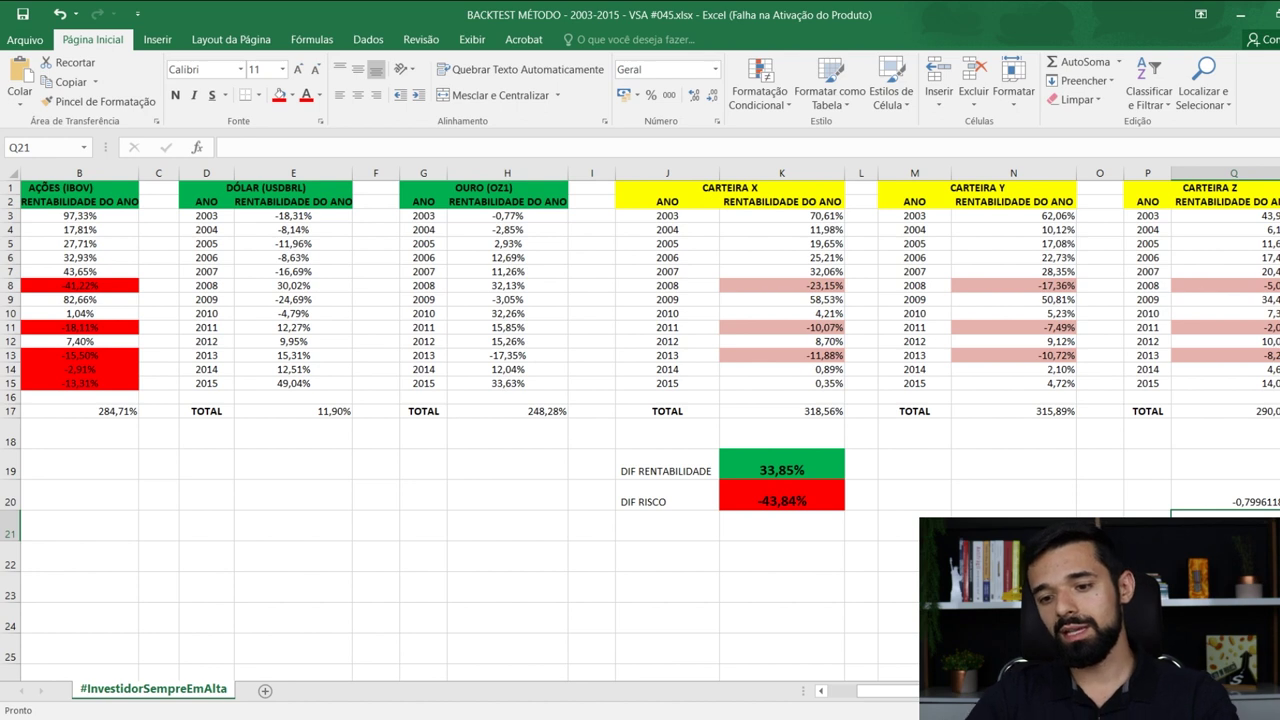
- Format Carteira Z's risk difference in Q20 as a percentage with two decimal places
left_click(1255, 503)
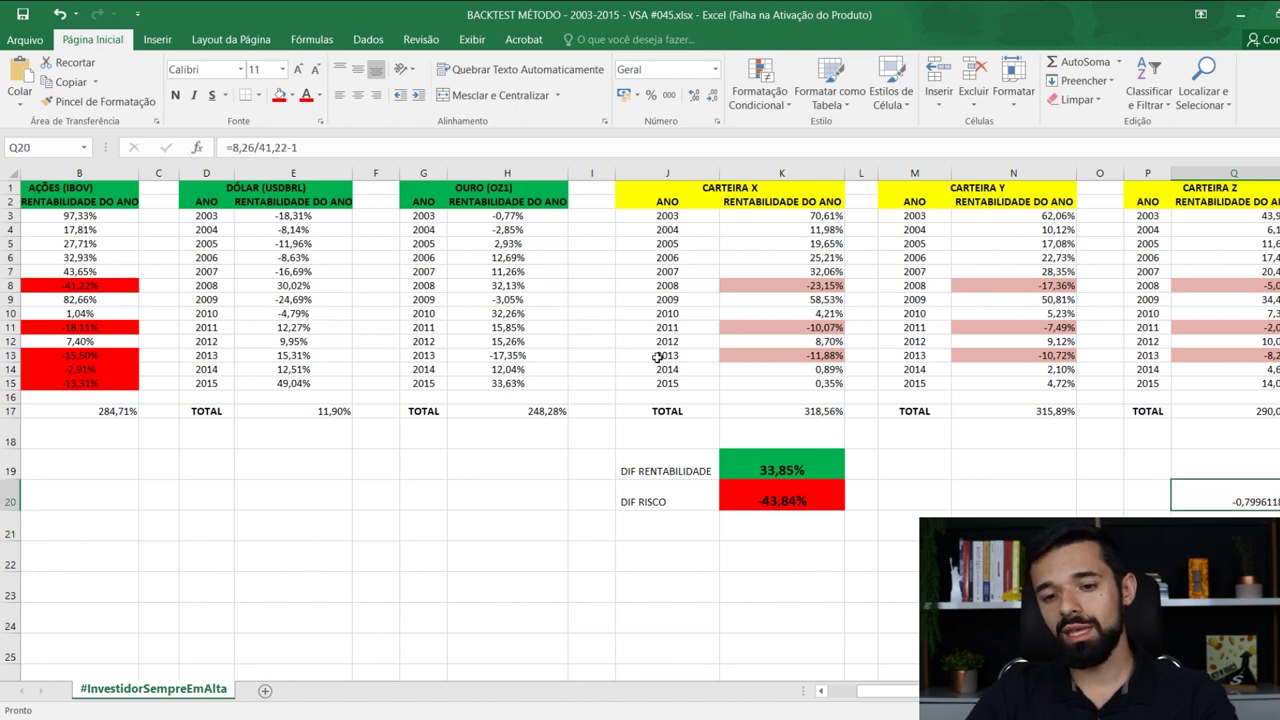
left_click(652, 97)
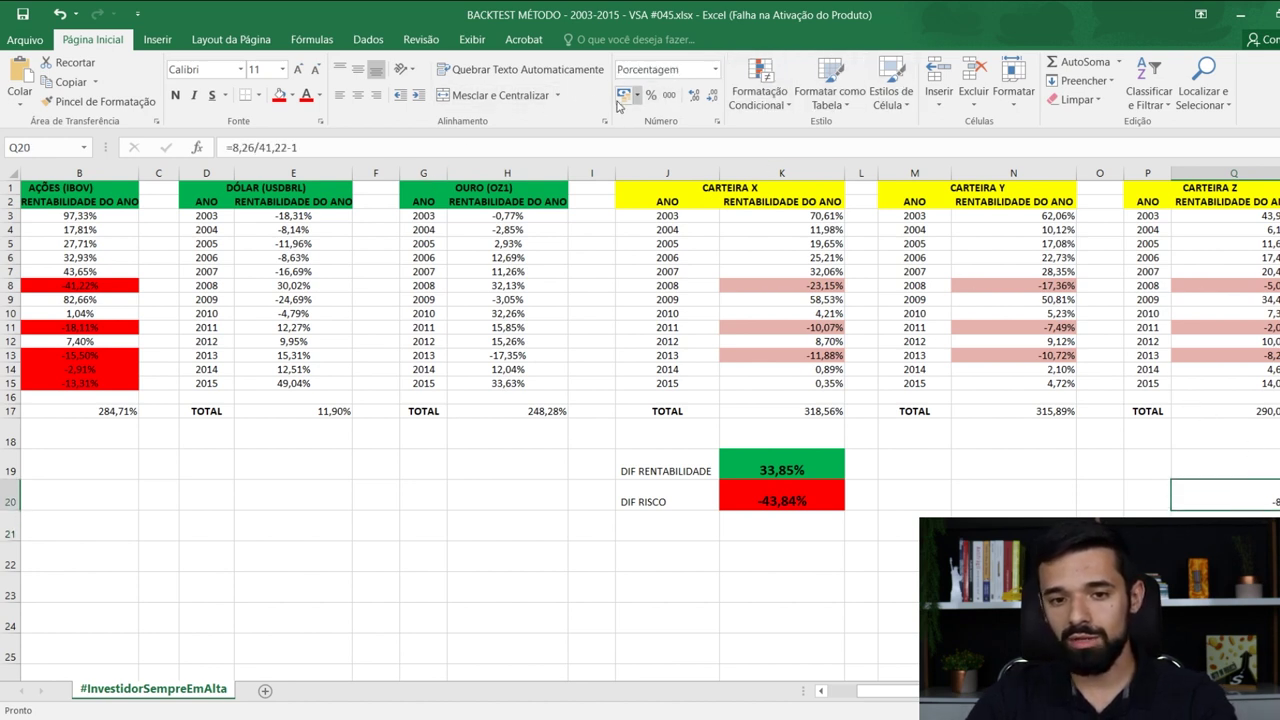
left_click(691, 95)
left_click(691, 95)
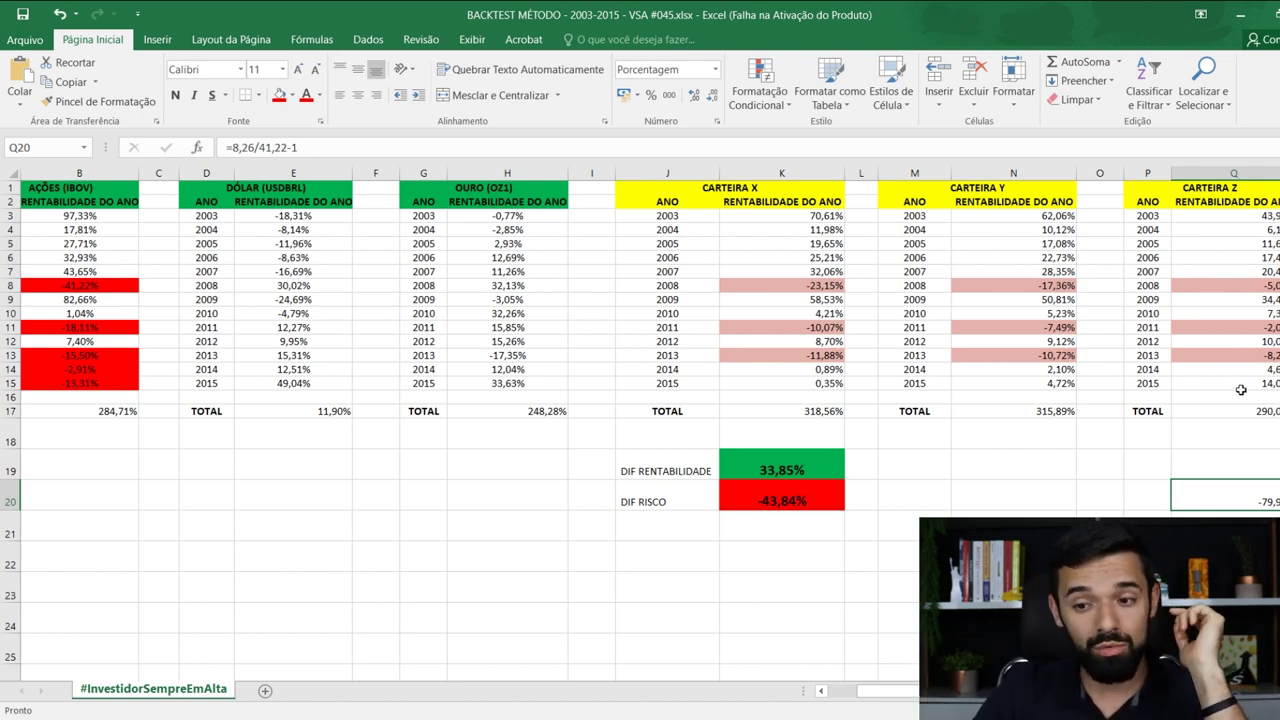
- Check the IBOV's accumulated total in B17 against Carteira Z's results
left_click(86, 414)
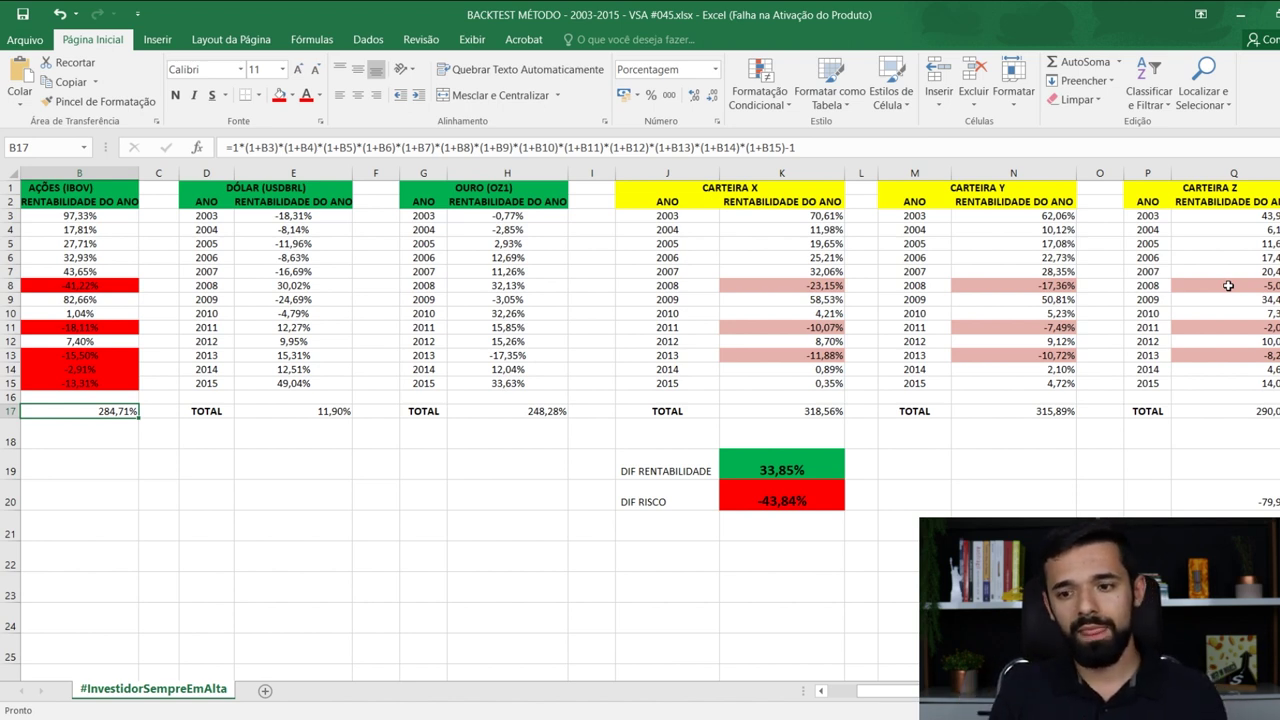
left_click(1225, 434)
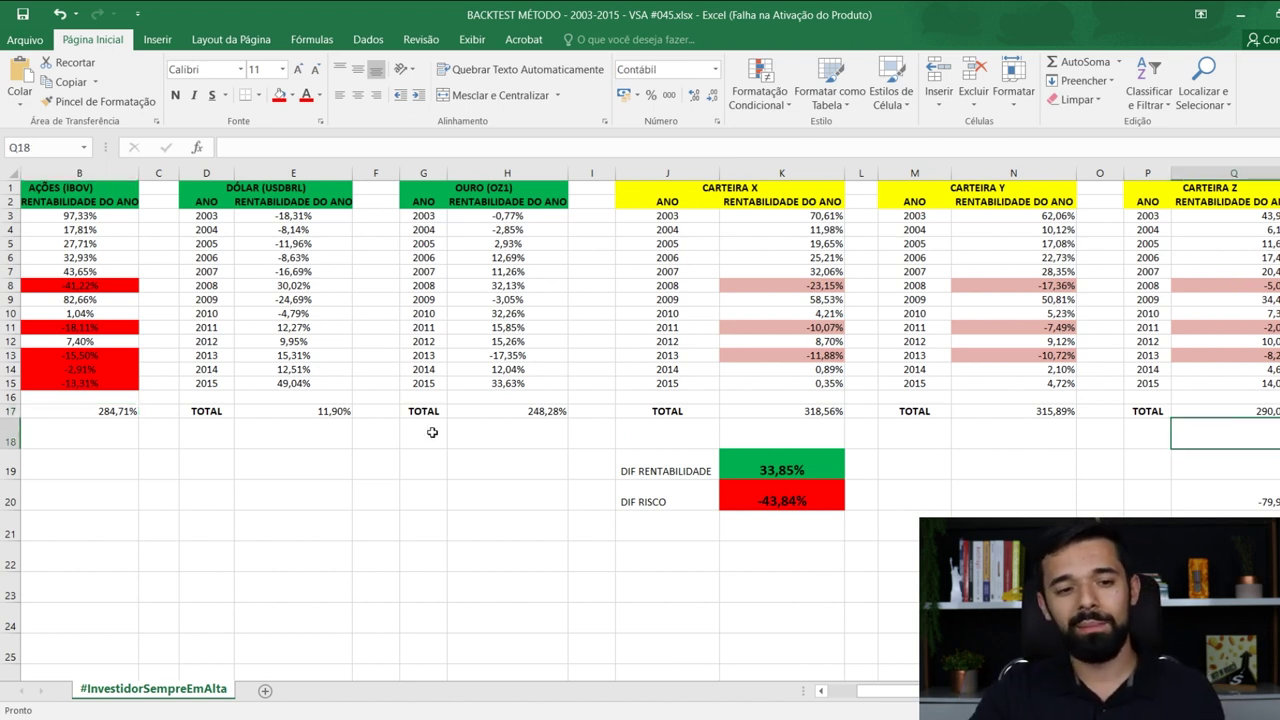
left_click(115, 412)
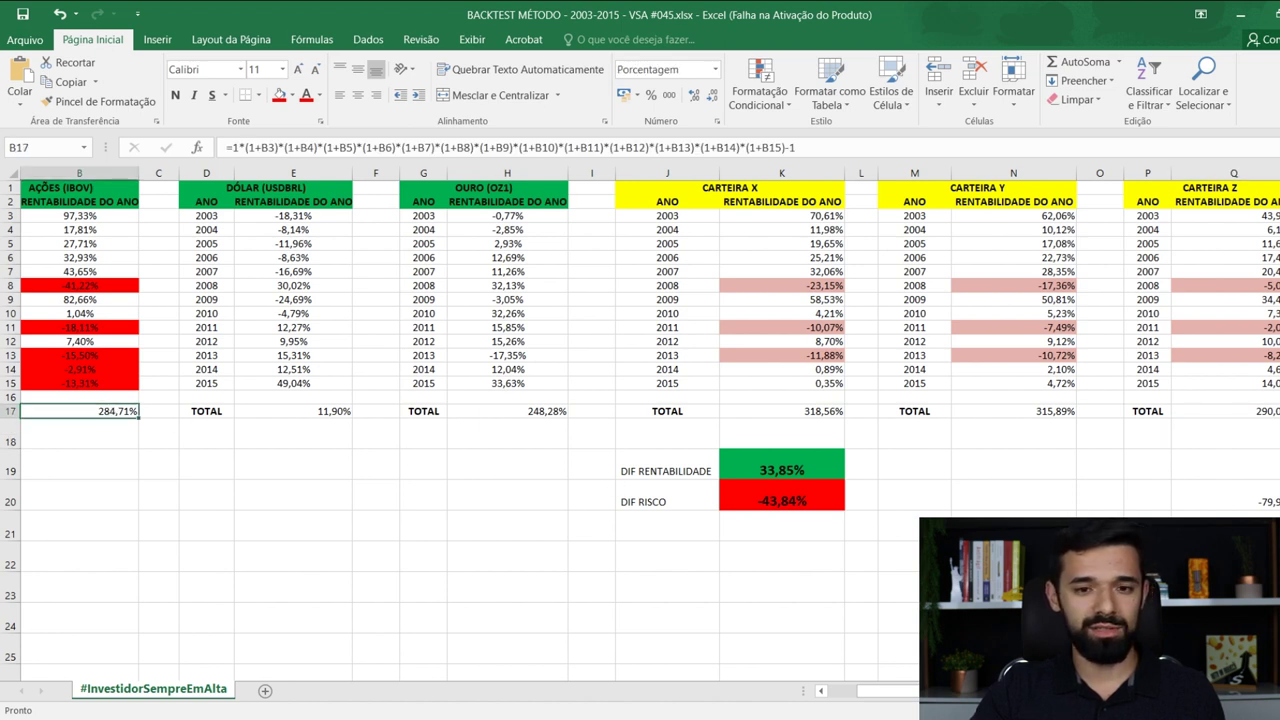